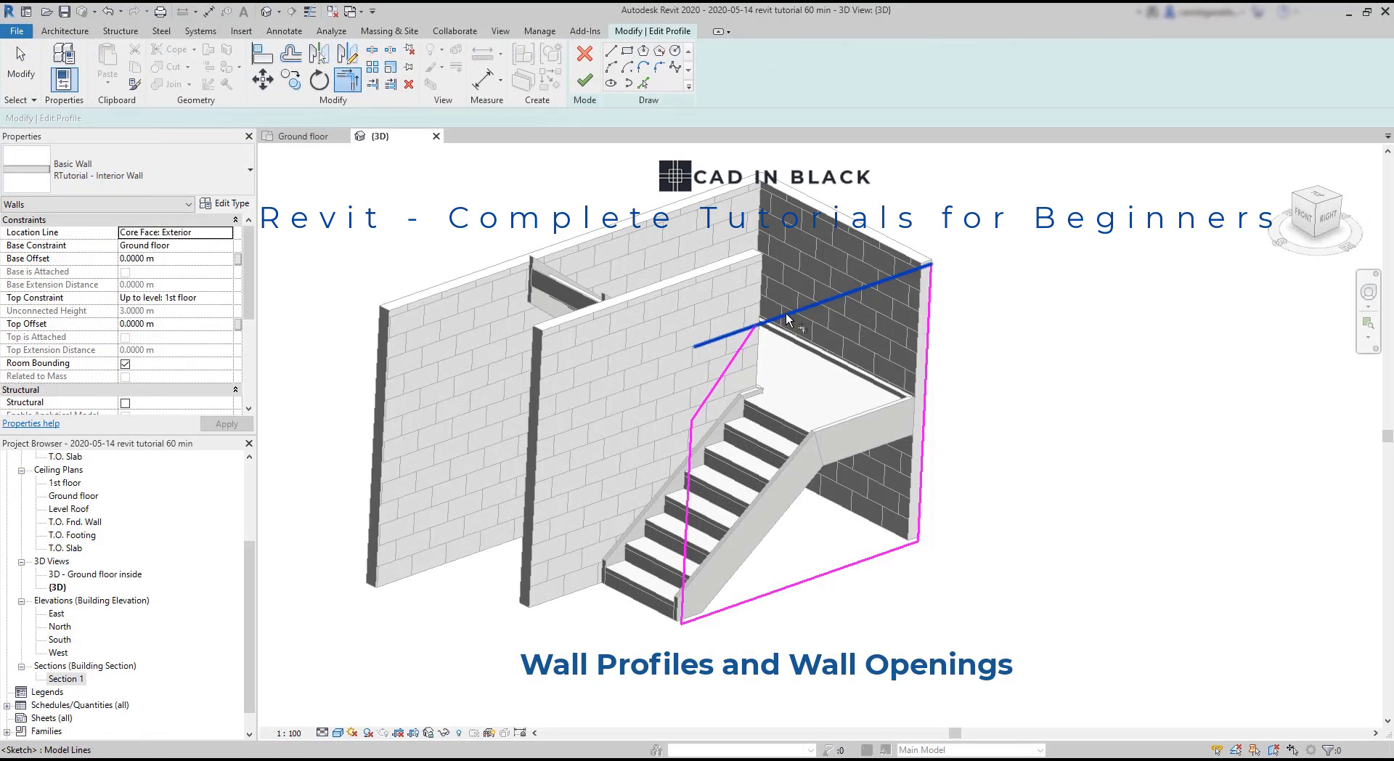
# - Join the top and slanted profile lines at a corner and finish the wall profile edit
pyautogui.click(786, 312)
pyautogui.click(745, 345)
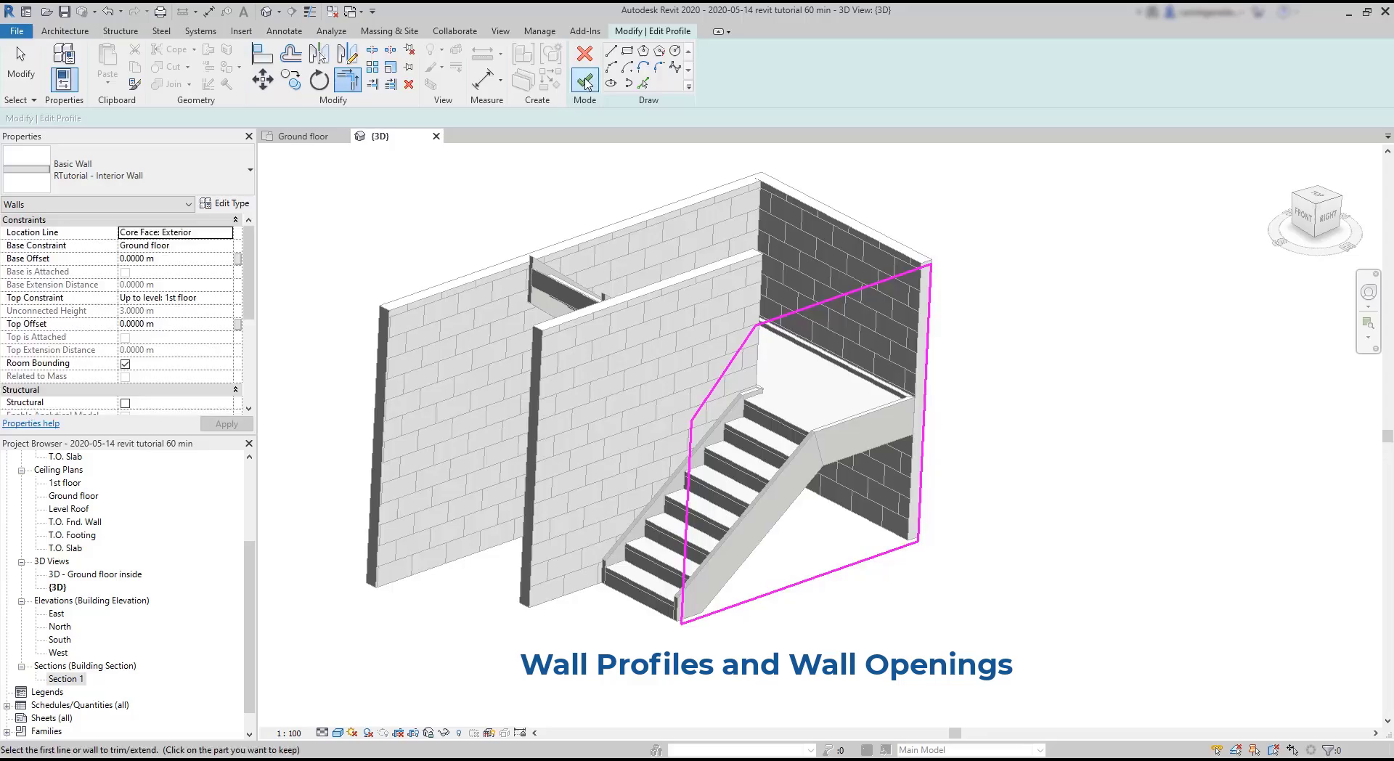
pyautogui.click(584, 80)
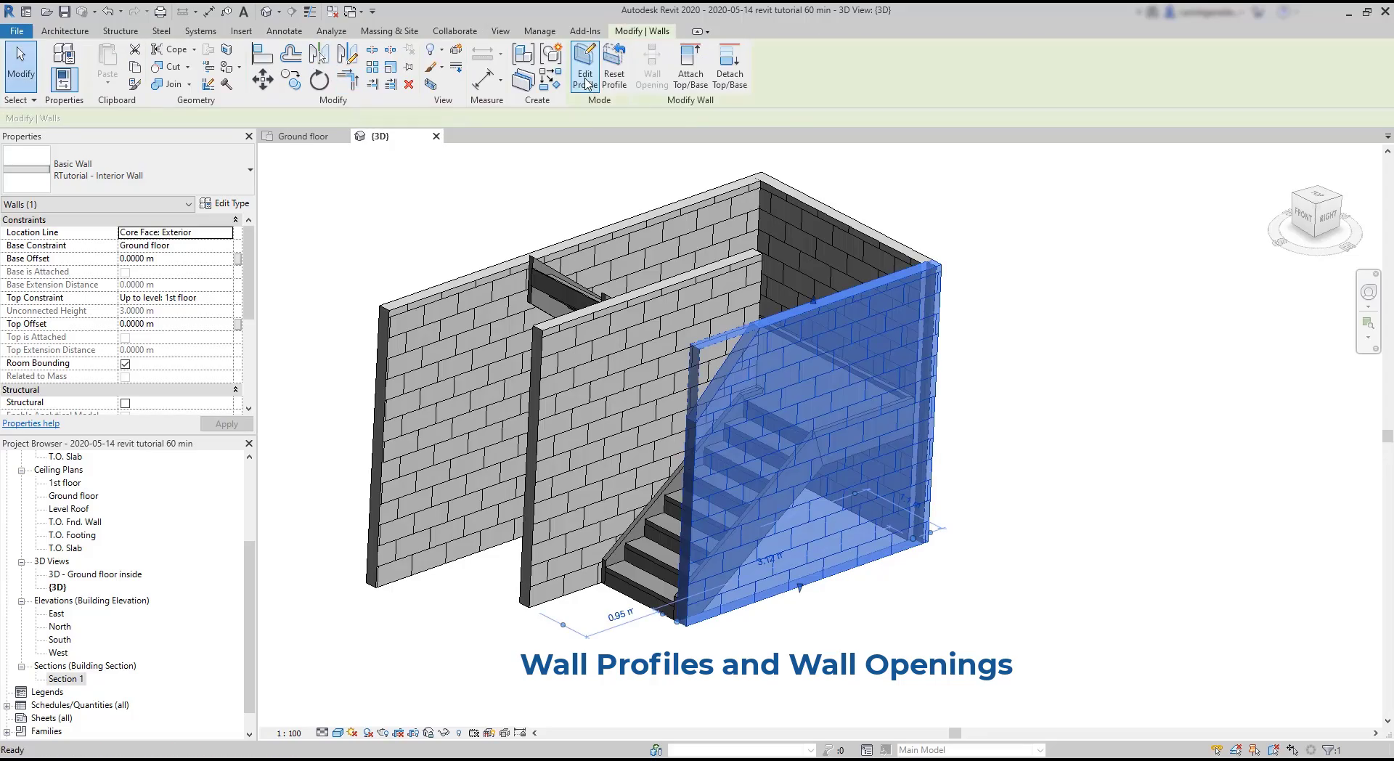
pyautogui.click(1049, 403)
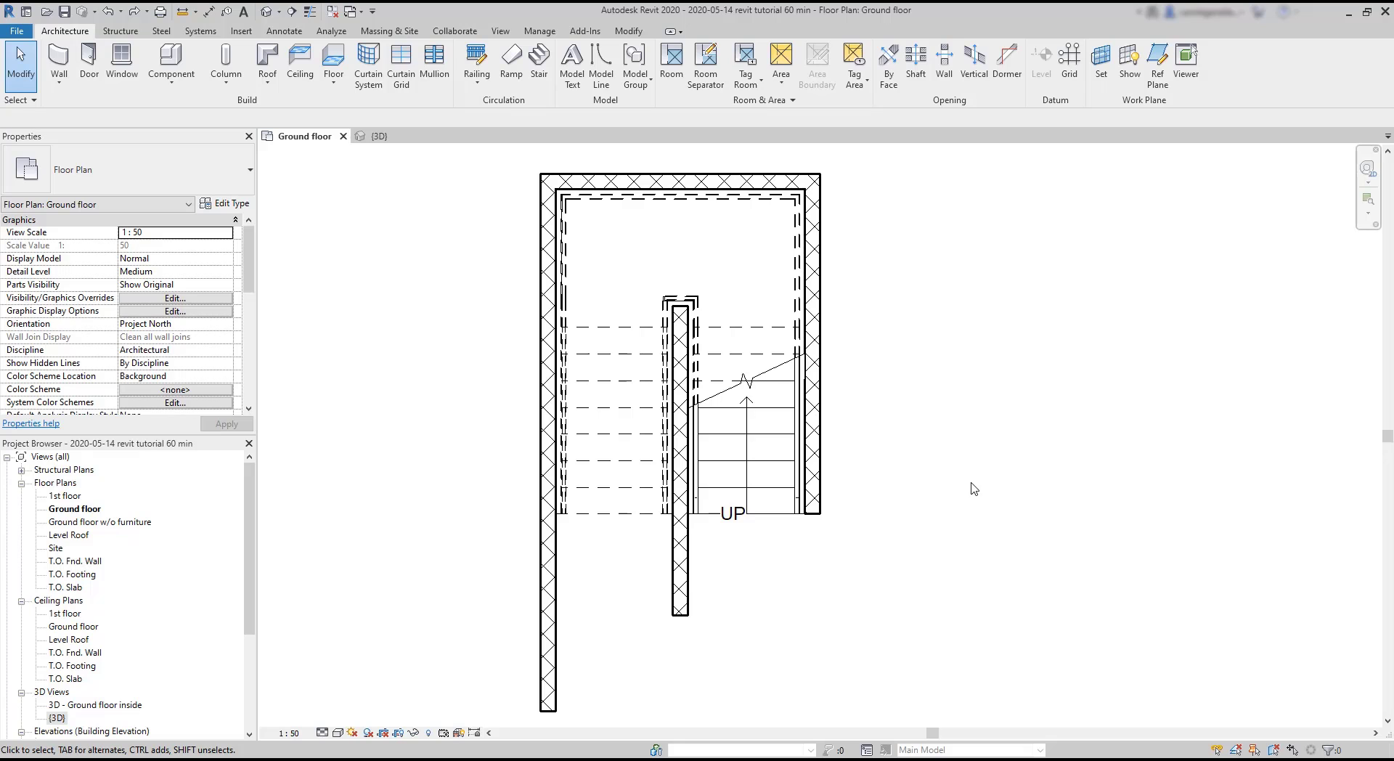
# - Switch to the {3D} view of the stairwell
pyautogui.click(383, 138)
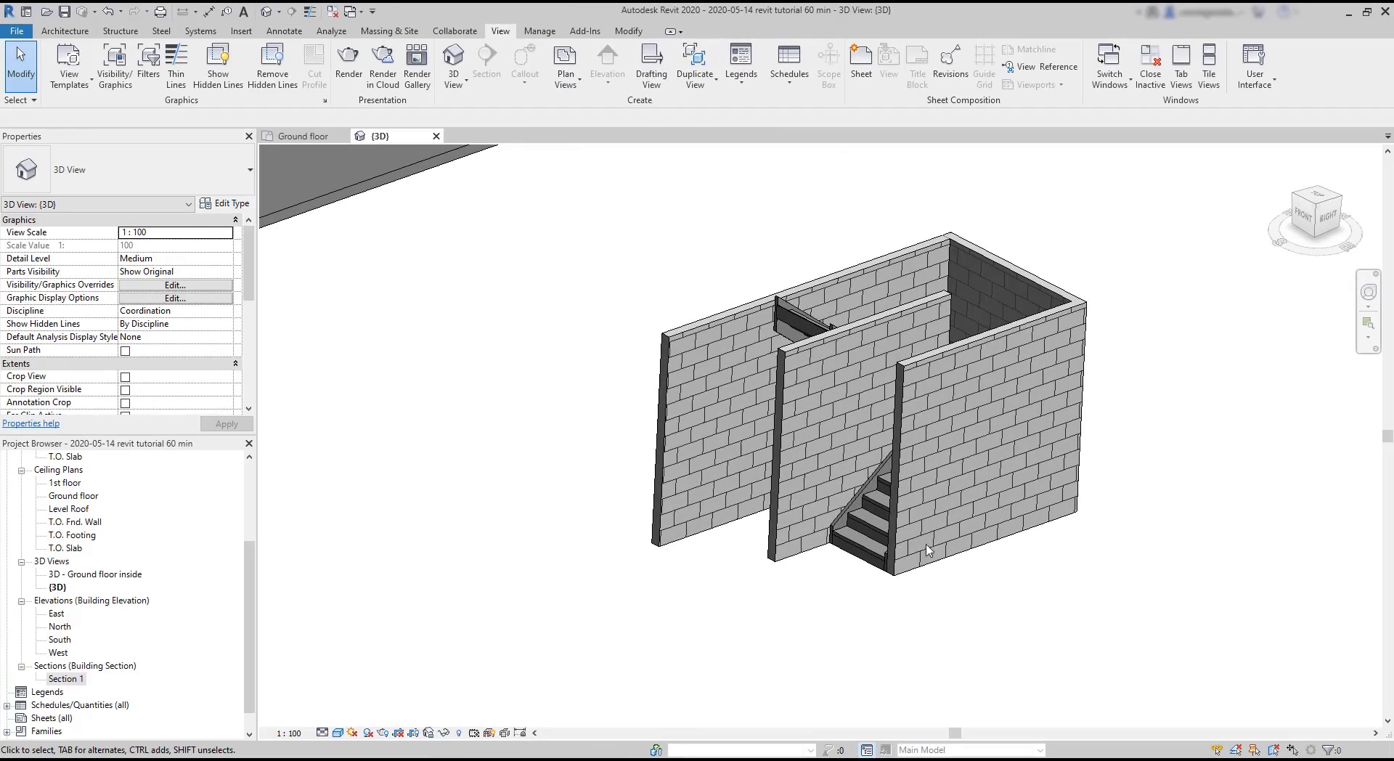
# - Open the stair-side wall's profile and draw a diagonal line from its left edge to the top edge
pyautogui.doubleClick(896, 492)
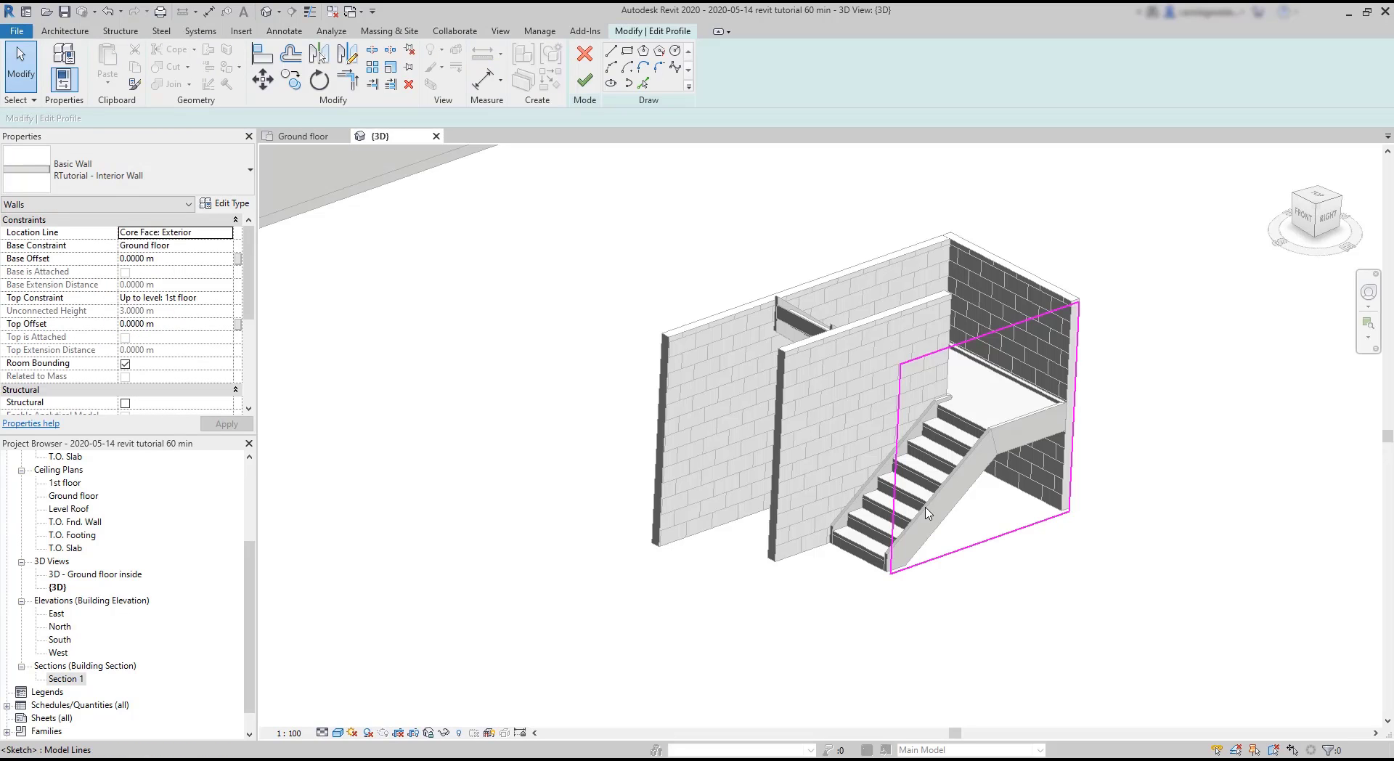
pyautogui.moveTo(1175, 481); pyautogui.dragTo(995, 457, button='middle')
pyautogui.scroll(2, 996, 469)
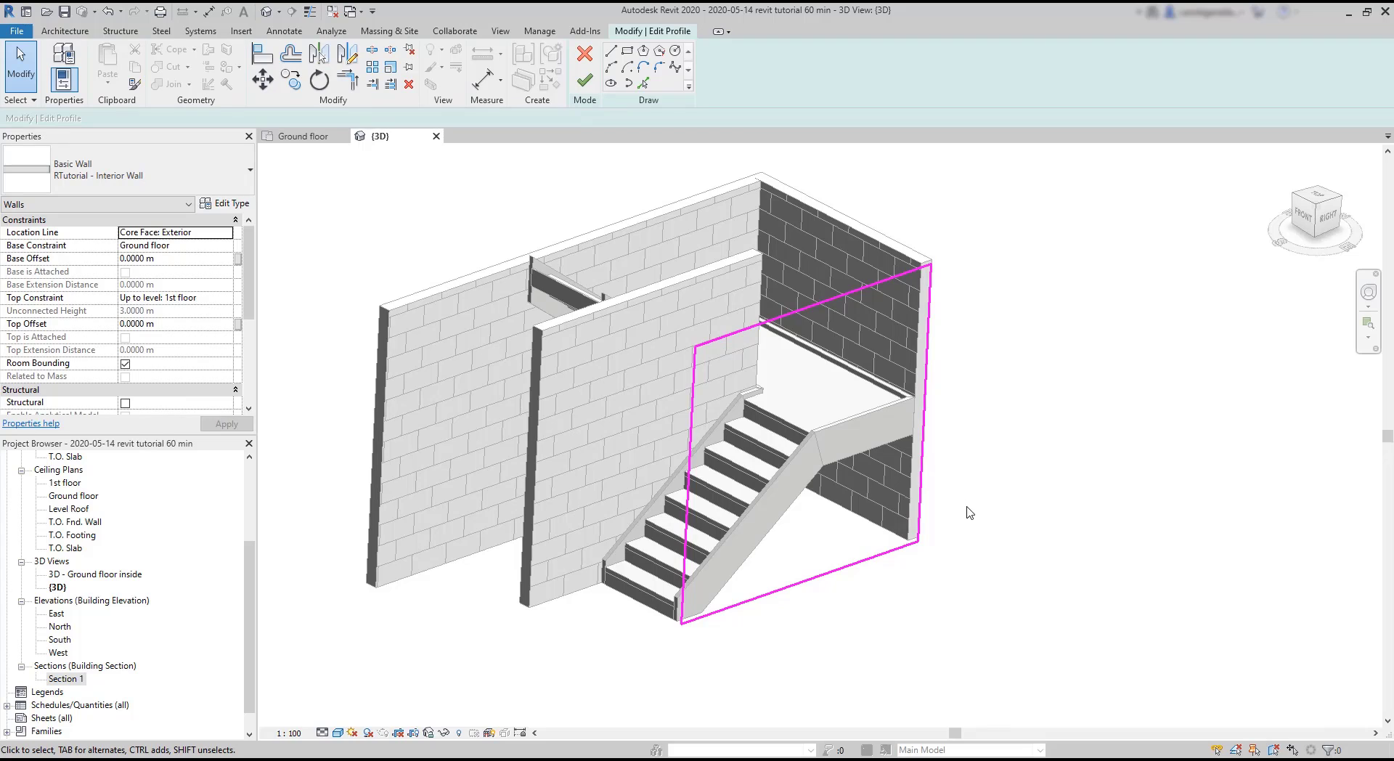
pyautogui.click(610, 50)
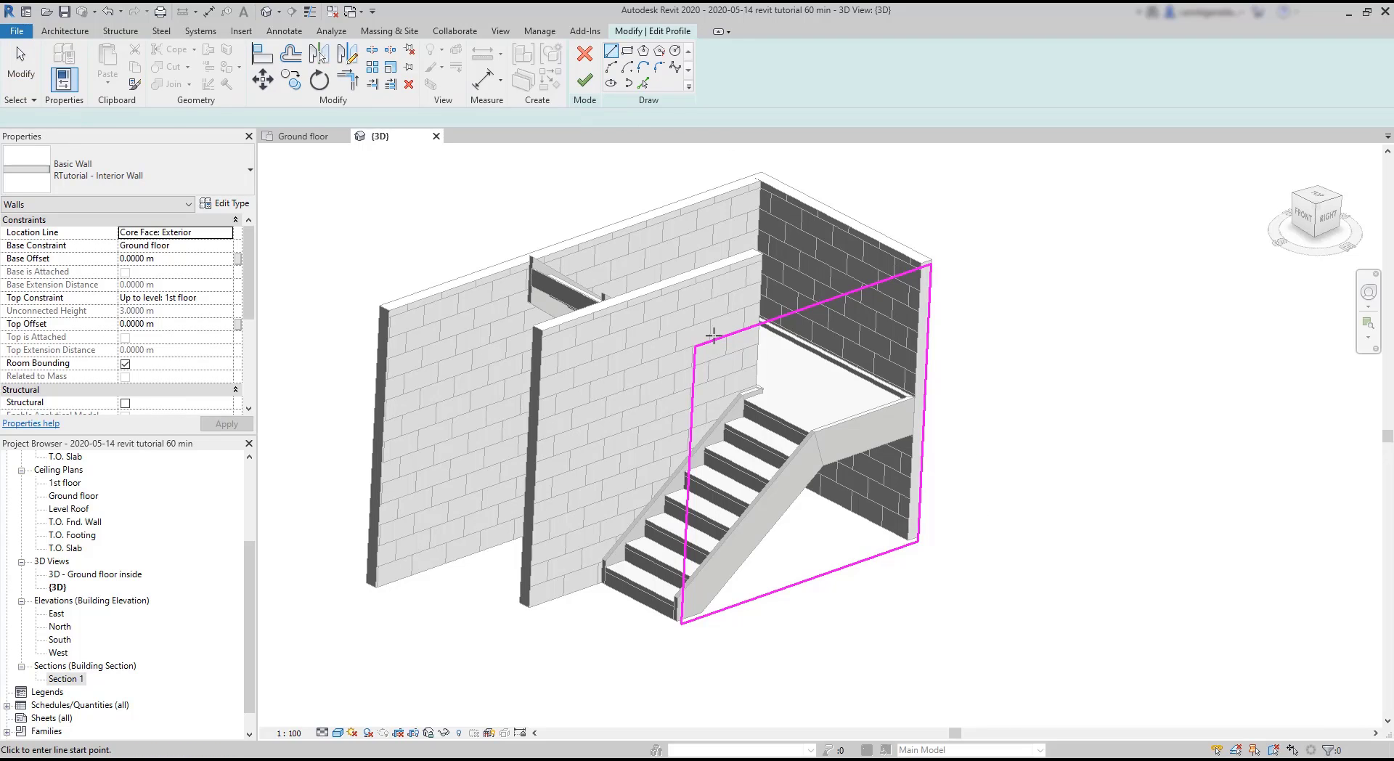
pyautogui.click(691, 420)
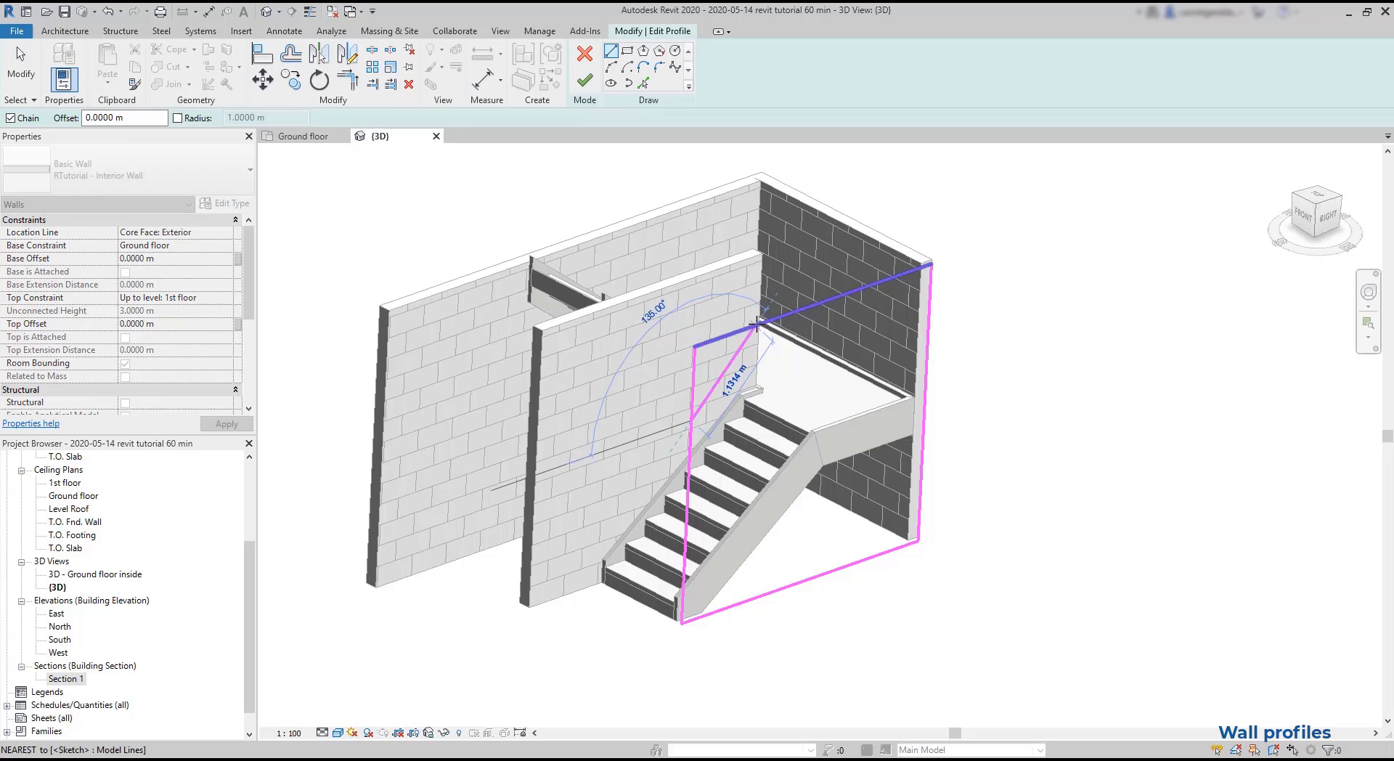
pyautogui.click(756, 324)
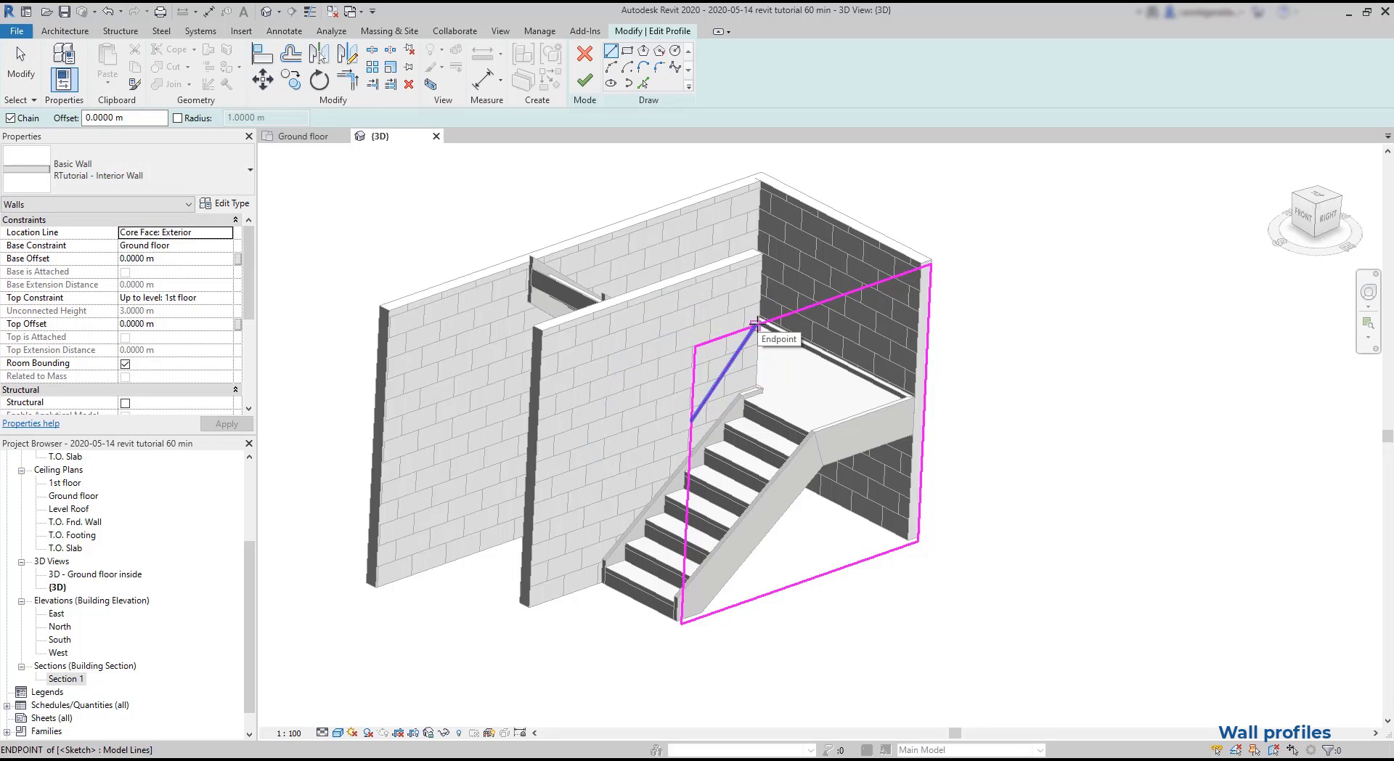
pyautogui.press('Escape')
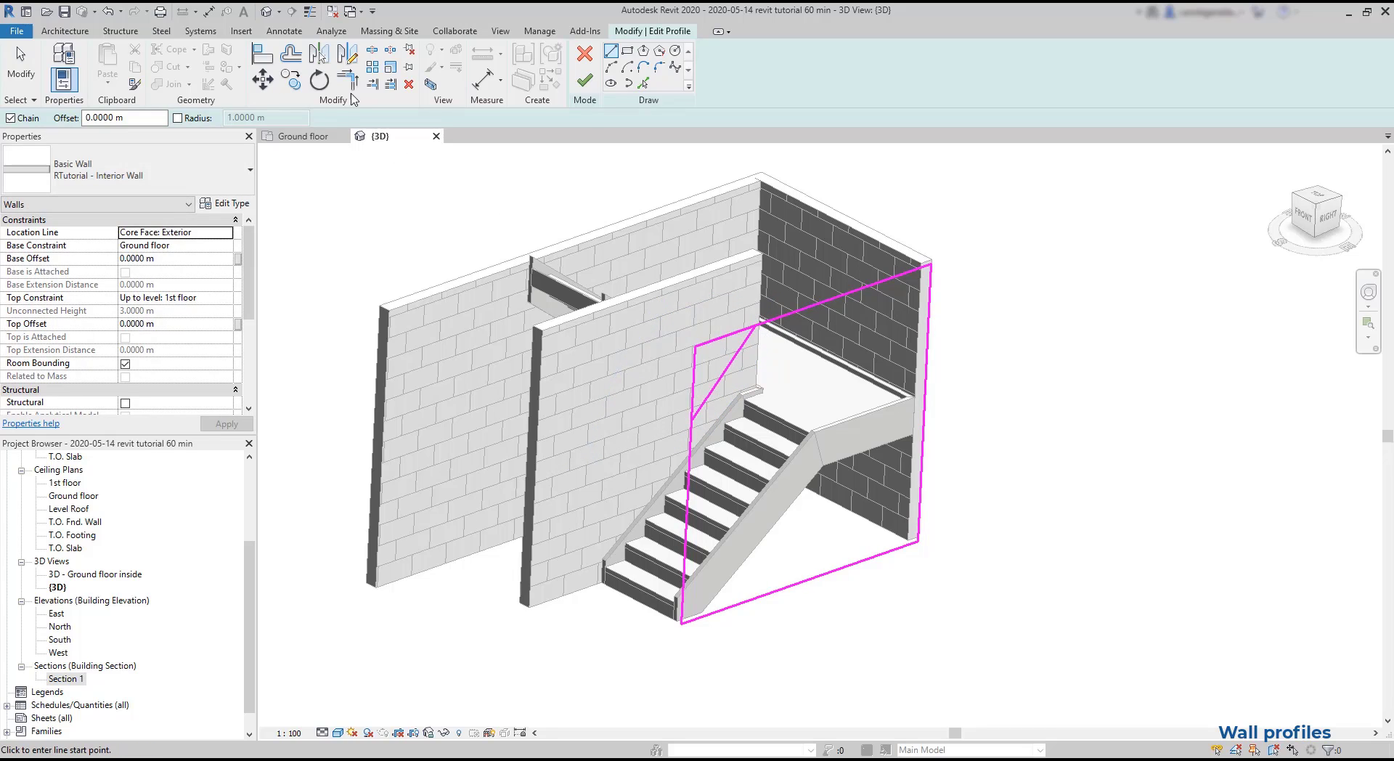
# - Trim the vertical and top lines to the diagonal and finish the profile edit
pyautogui.click(347, 80)
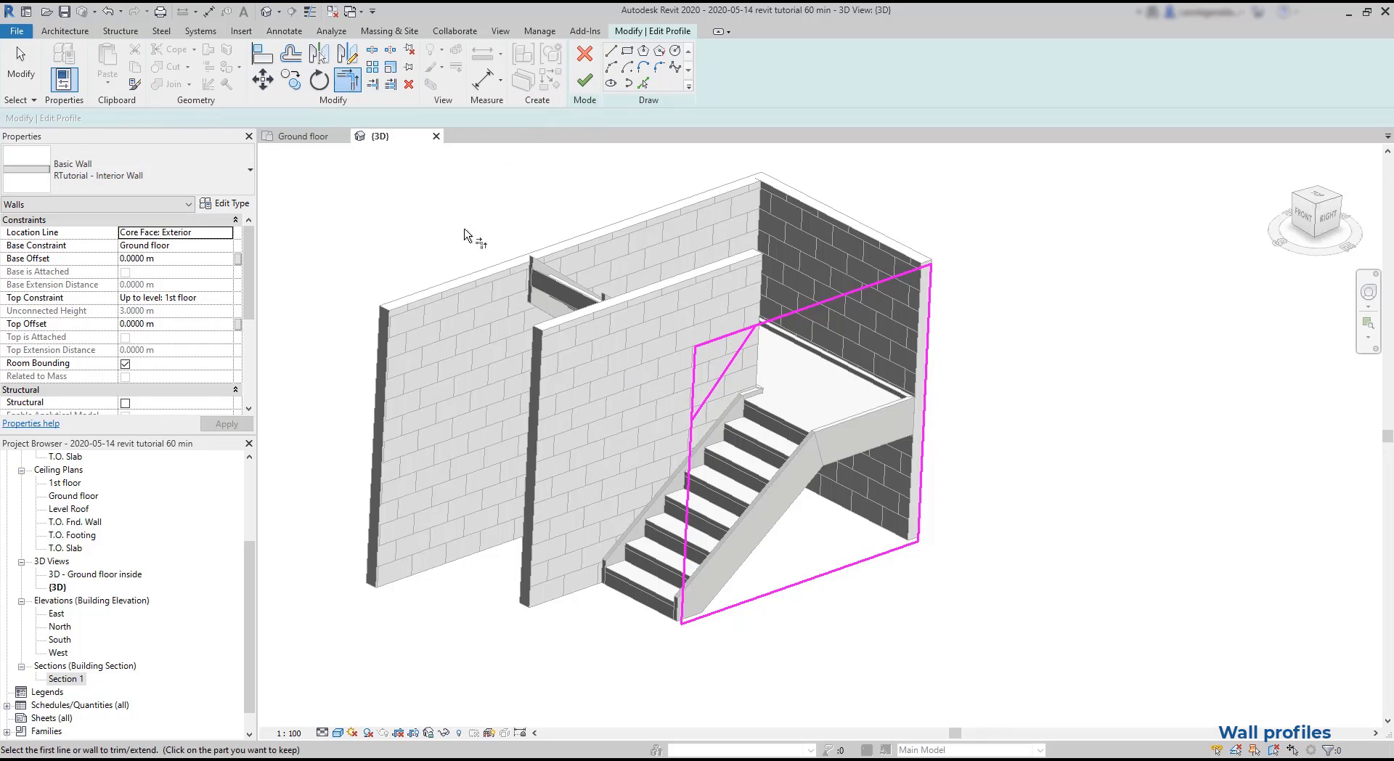
pyautogui.click(694, 439)
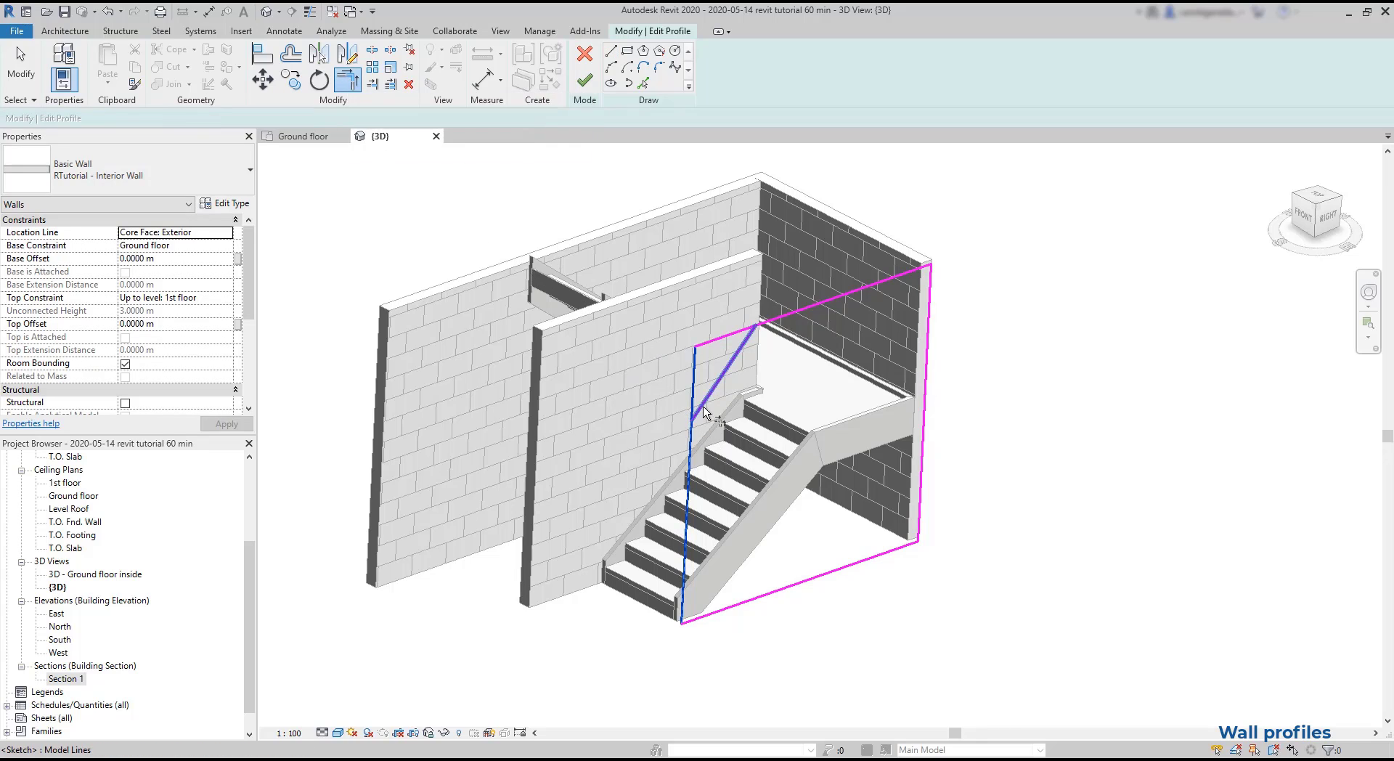
pyautogui.click(726, 369)
pyautogui.click(781, 317)
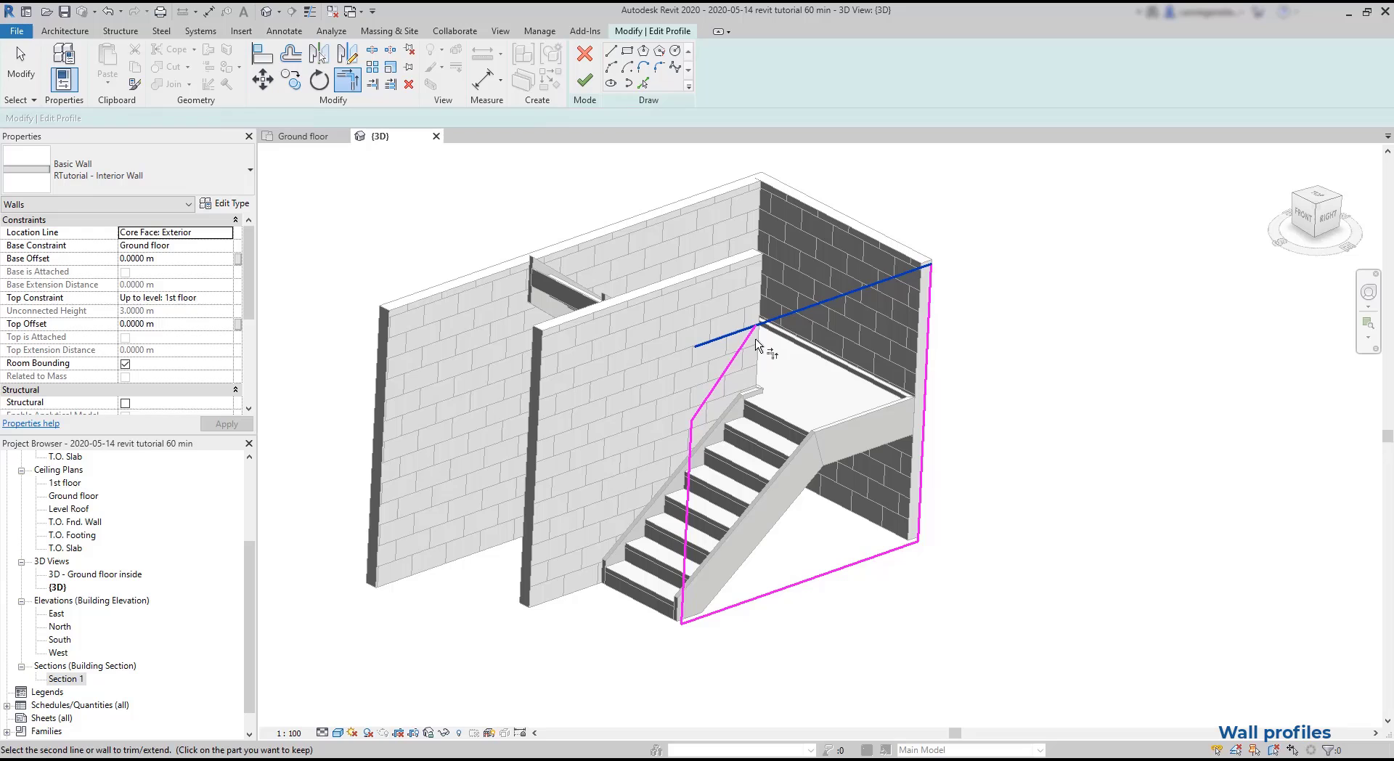
pyautogui.click(748, 341)
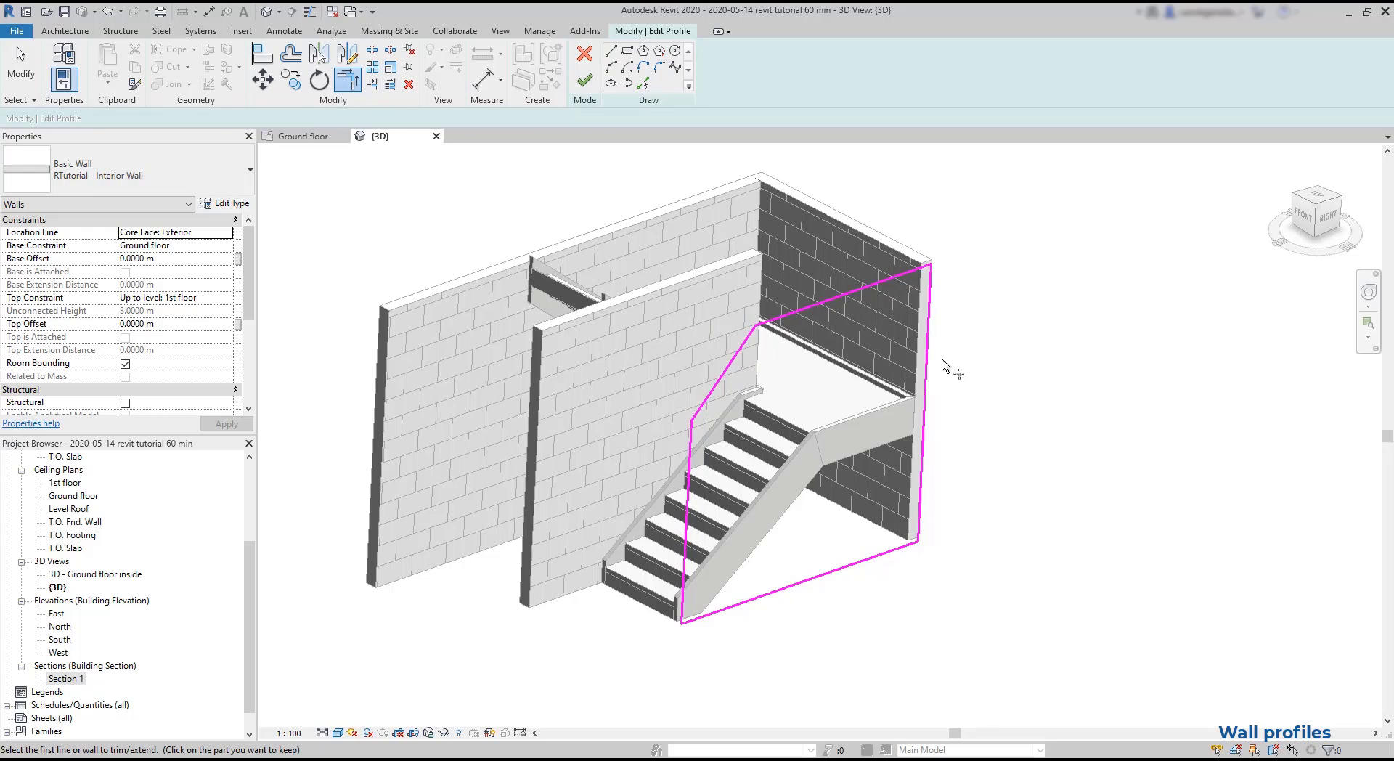
pyautogui.click(586, 82)
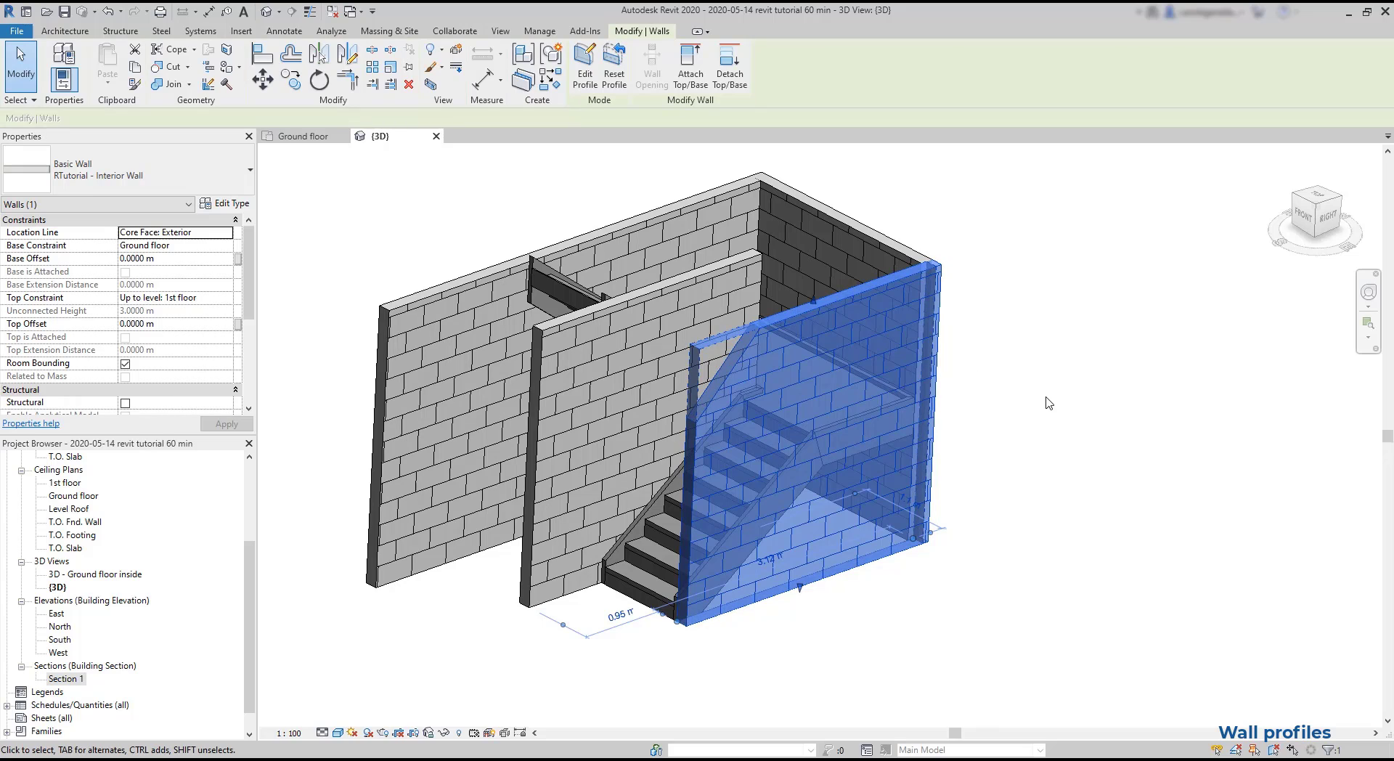
pyautogui.click(1047, 399)
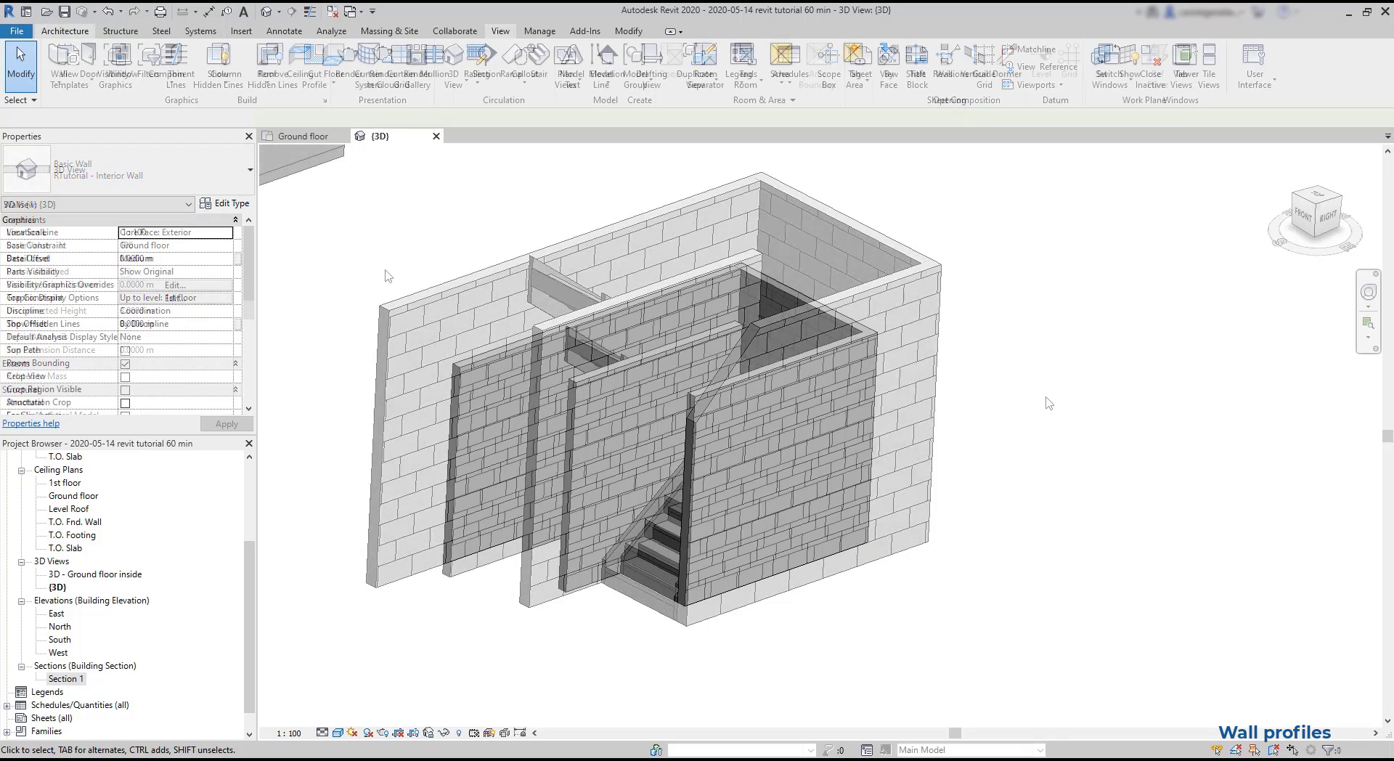
# - In the Ground floor plan, place a vertical section beside the stair, flipped toward it with a deeper view
pyautogui.click(323, 137)
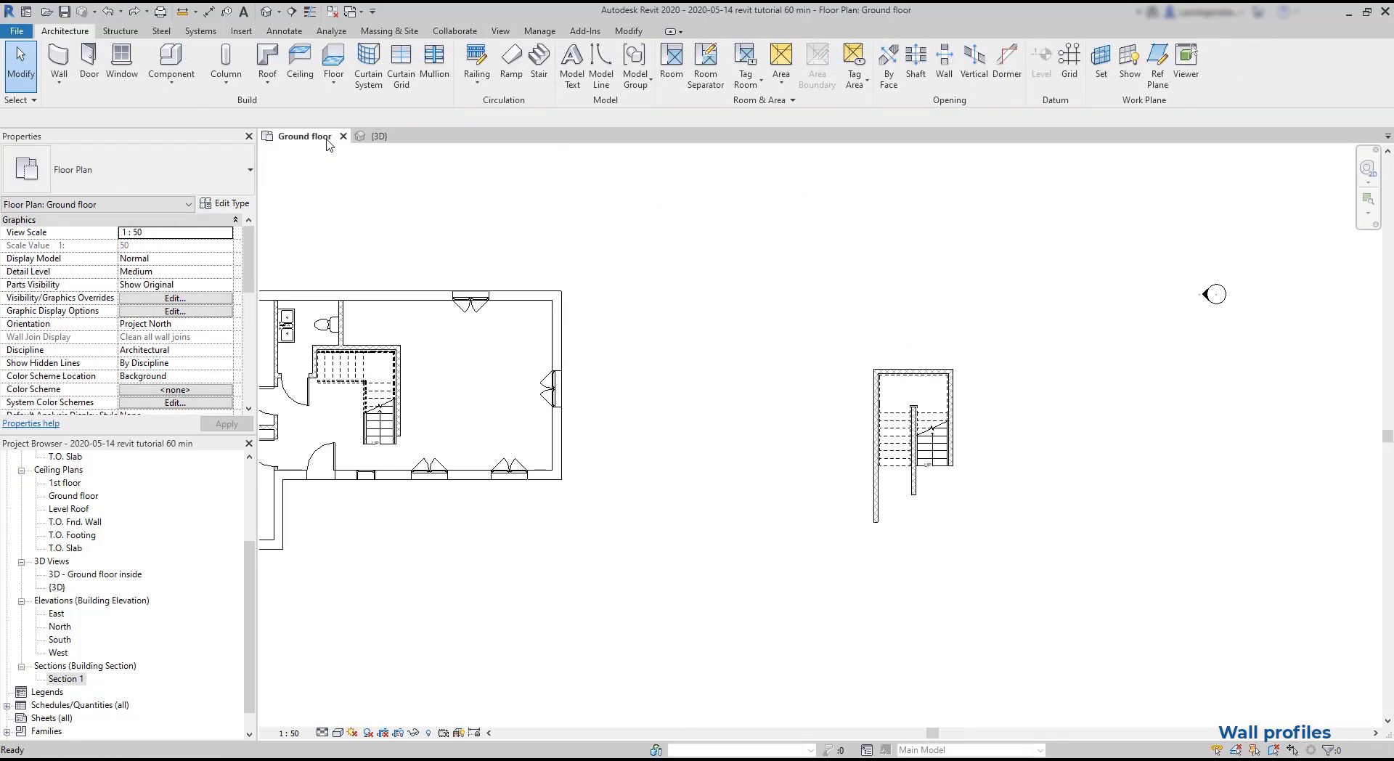
pyautogui.click(502, 32)
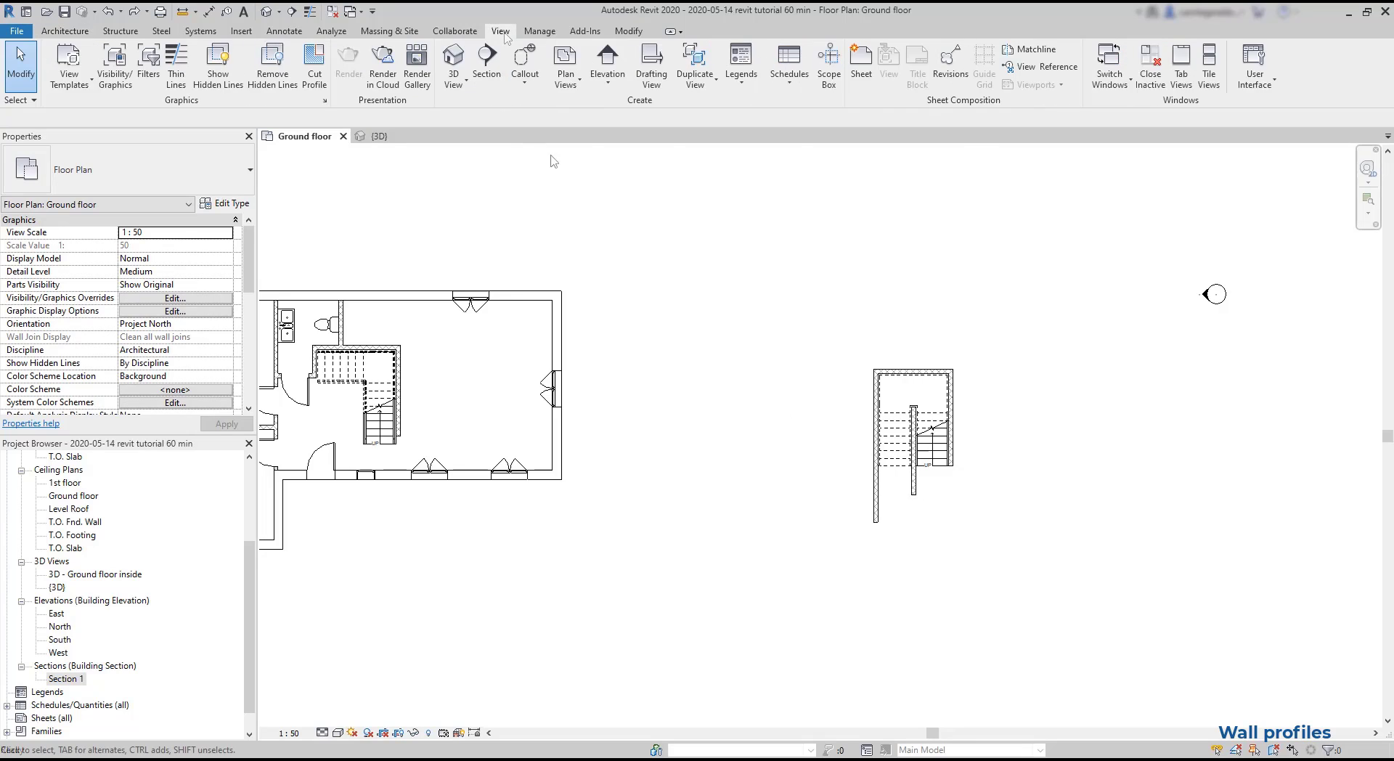
pyautogui.click(486, 65)
pyautogui.scroll(2, 1045, 546)
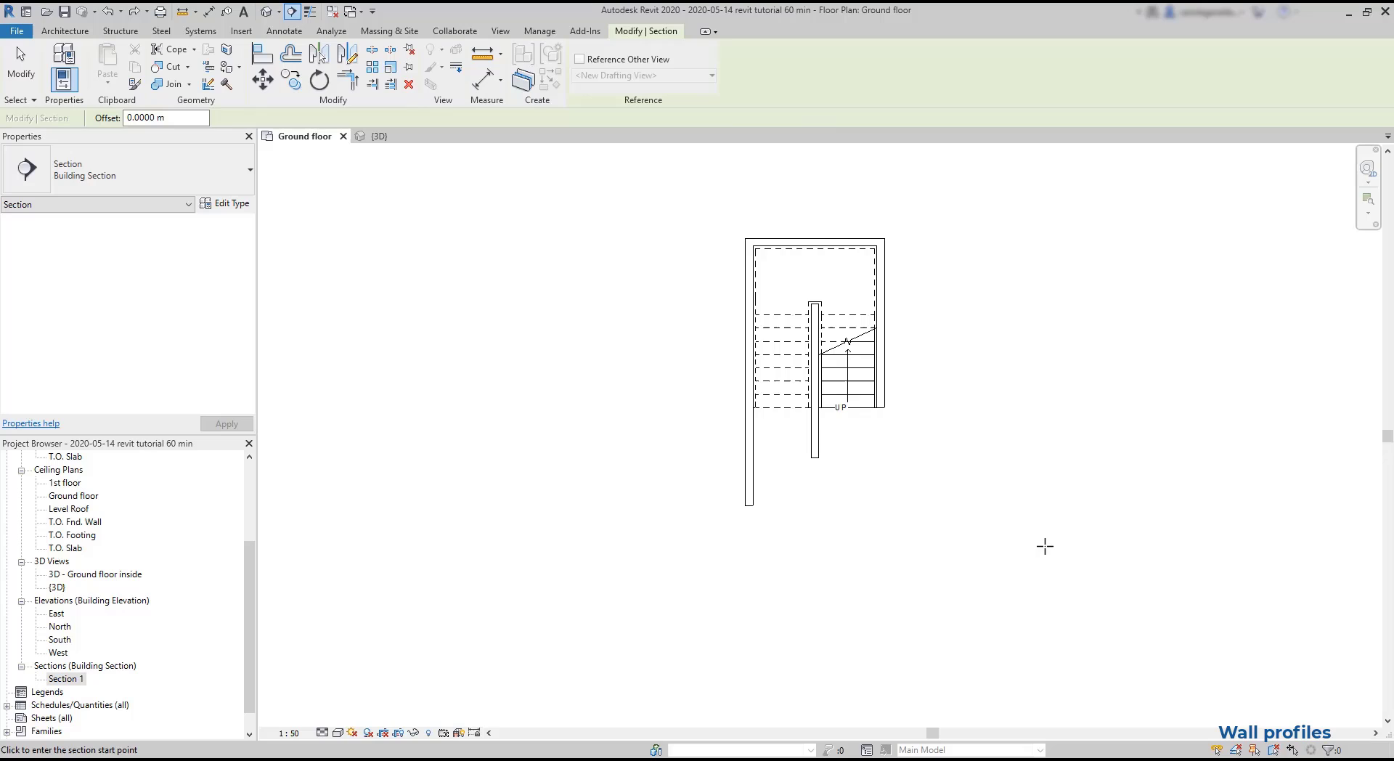
pyautogui.click(940, 189)
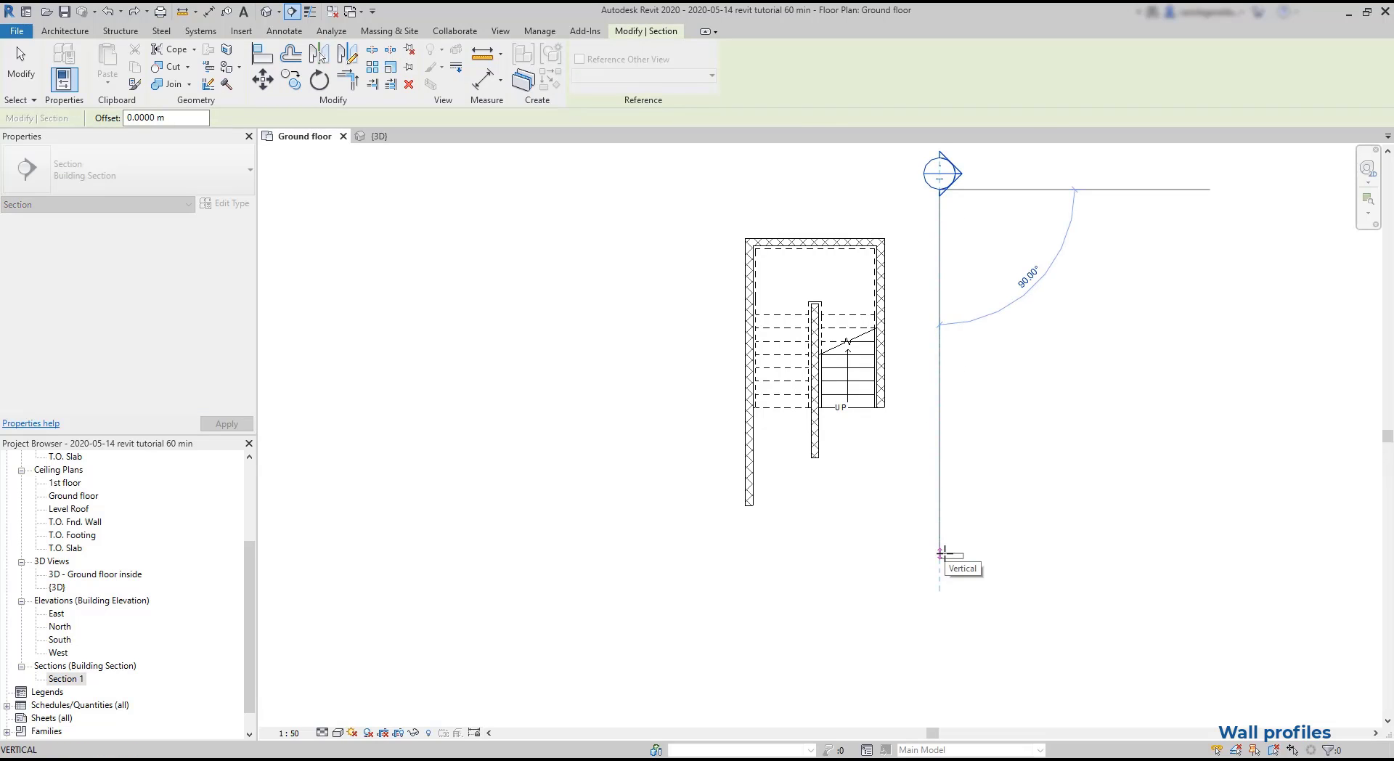
pyautogui.click(940, 553)
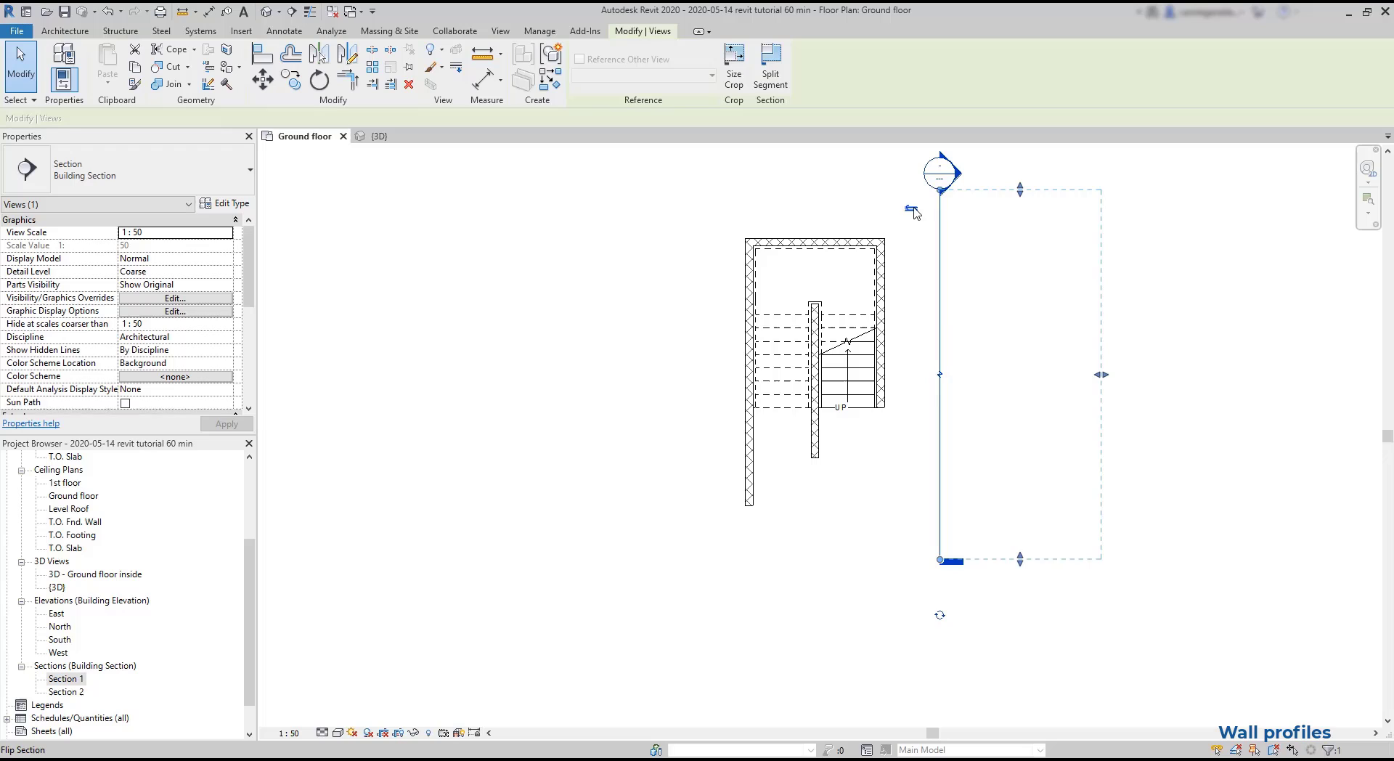
pyautogui.click(912, 210)
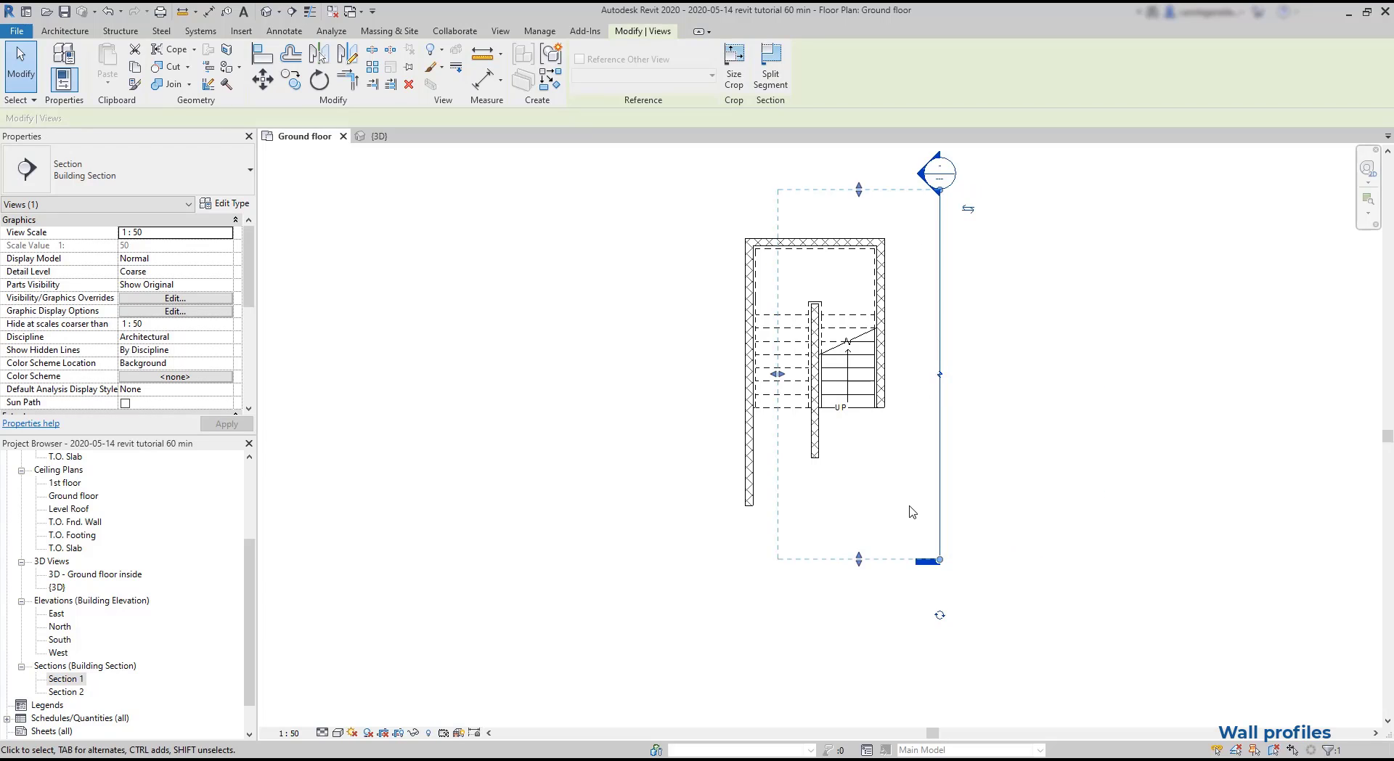
pyautogui.moveTo(775, 377); pyautogui.dragTo(679, 379)
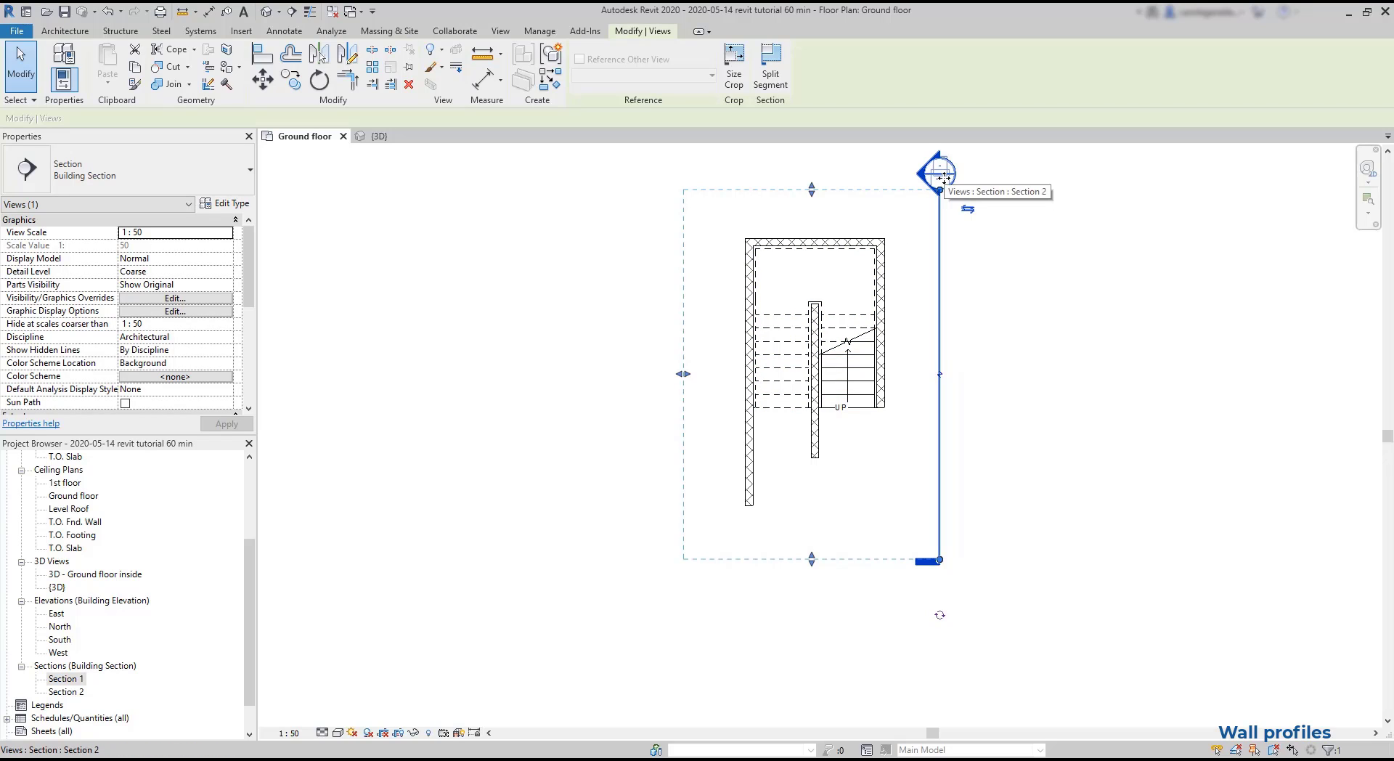
# - Rename Section 2 to 'Section Stairs'
pyautogui.click(67, 693)
pyautogui.rightClick(69, 697)
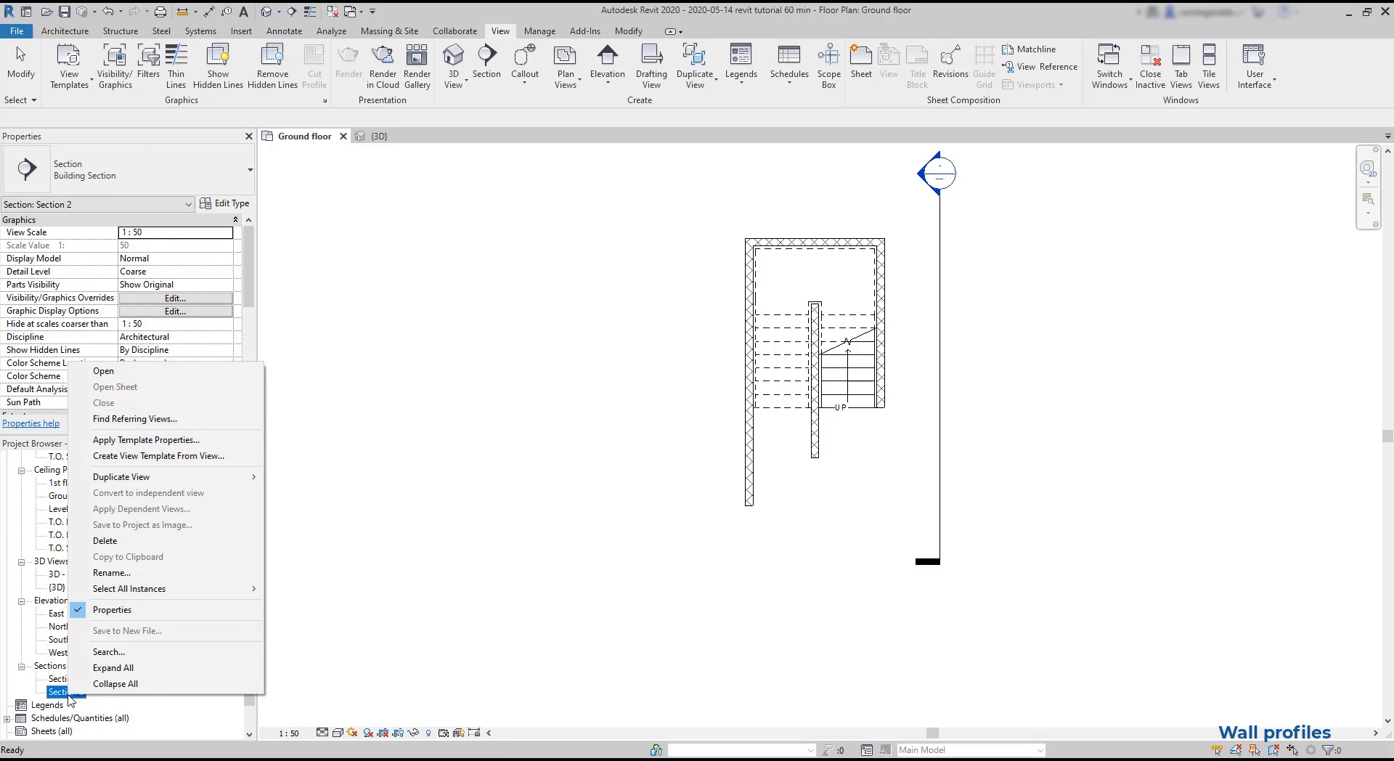
pyautogui.click(138, 574)
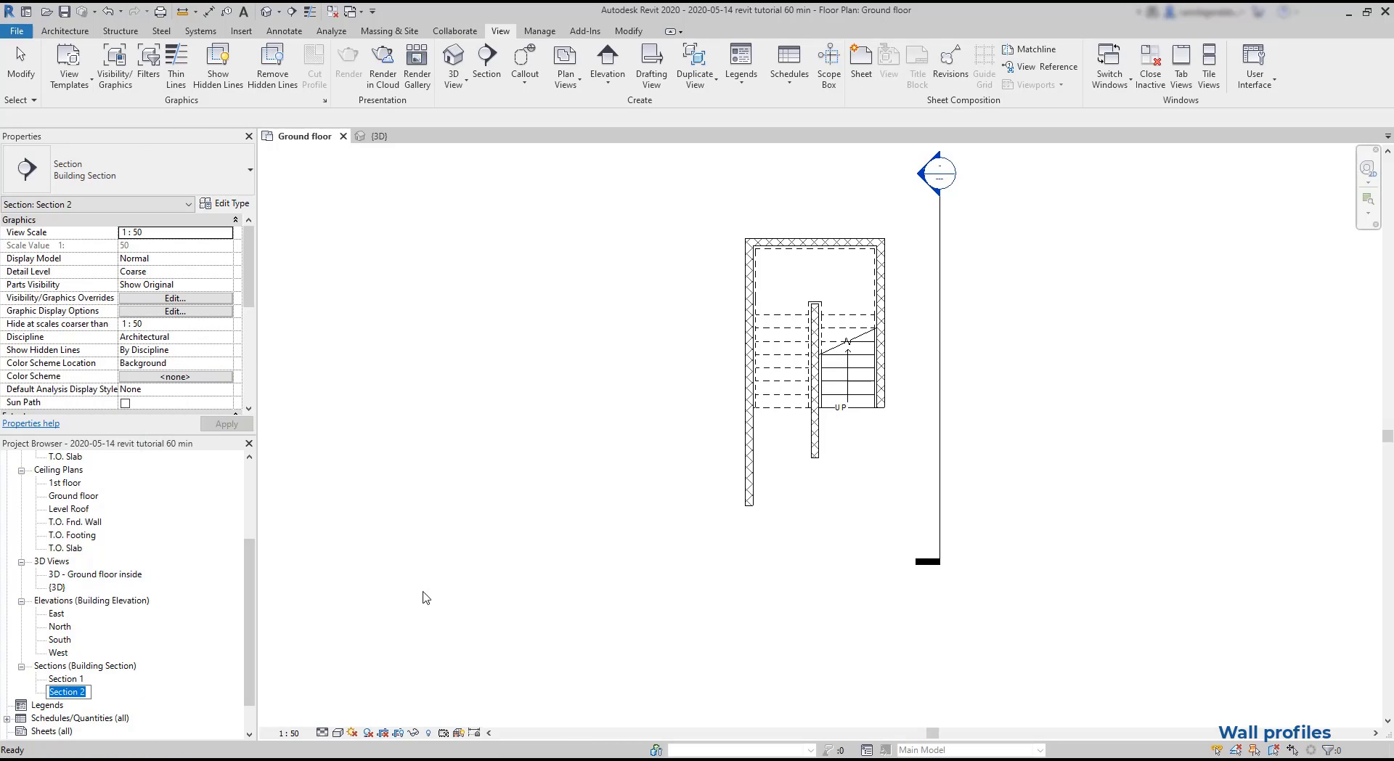
pyautogui.write('Section Stairs')
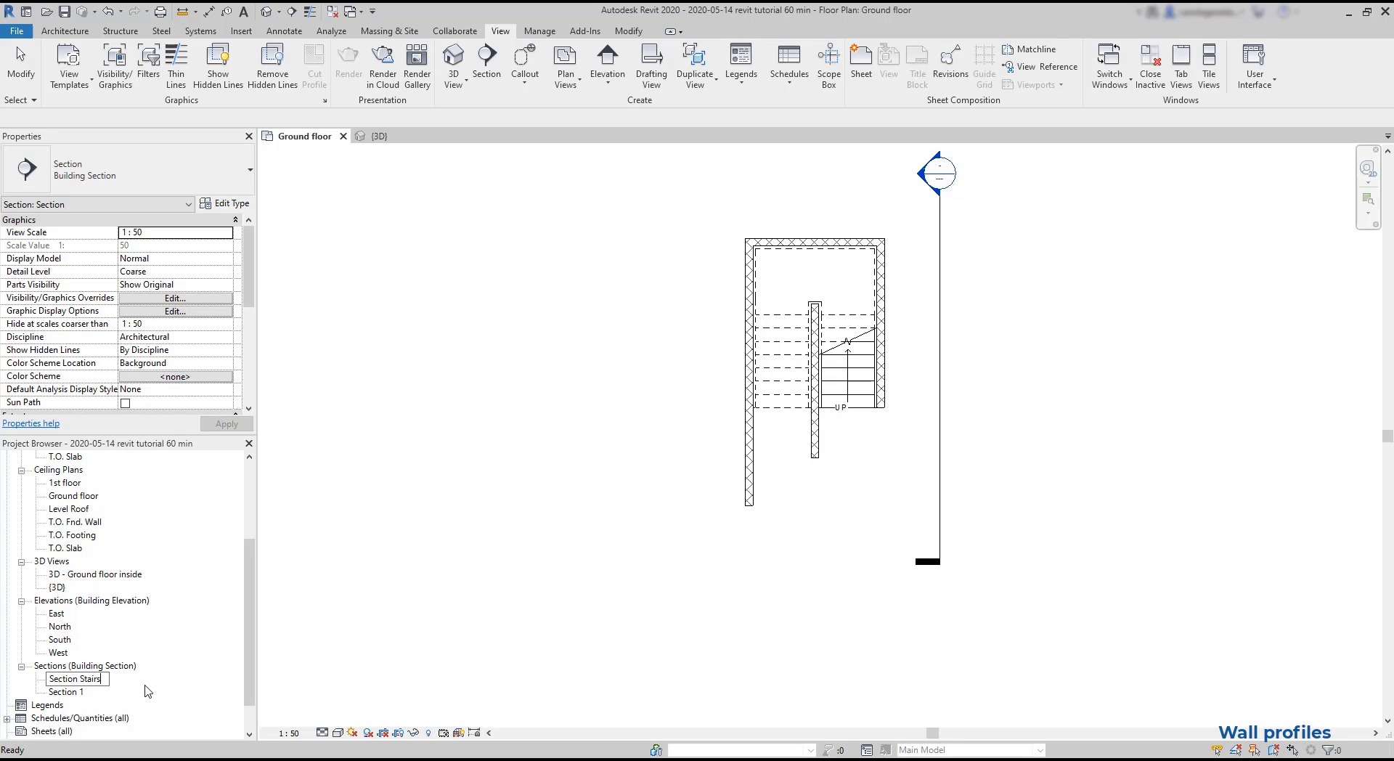
pyautogui.press('Return')
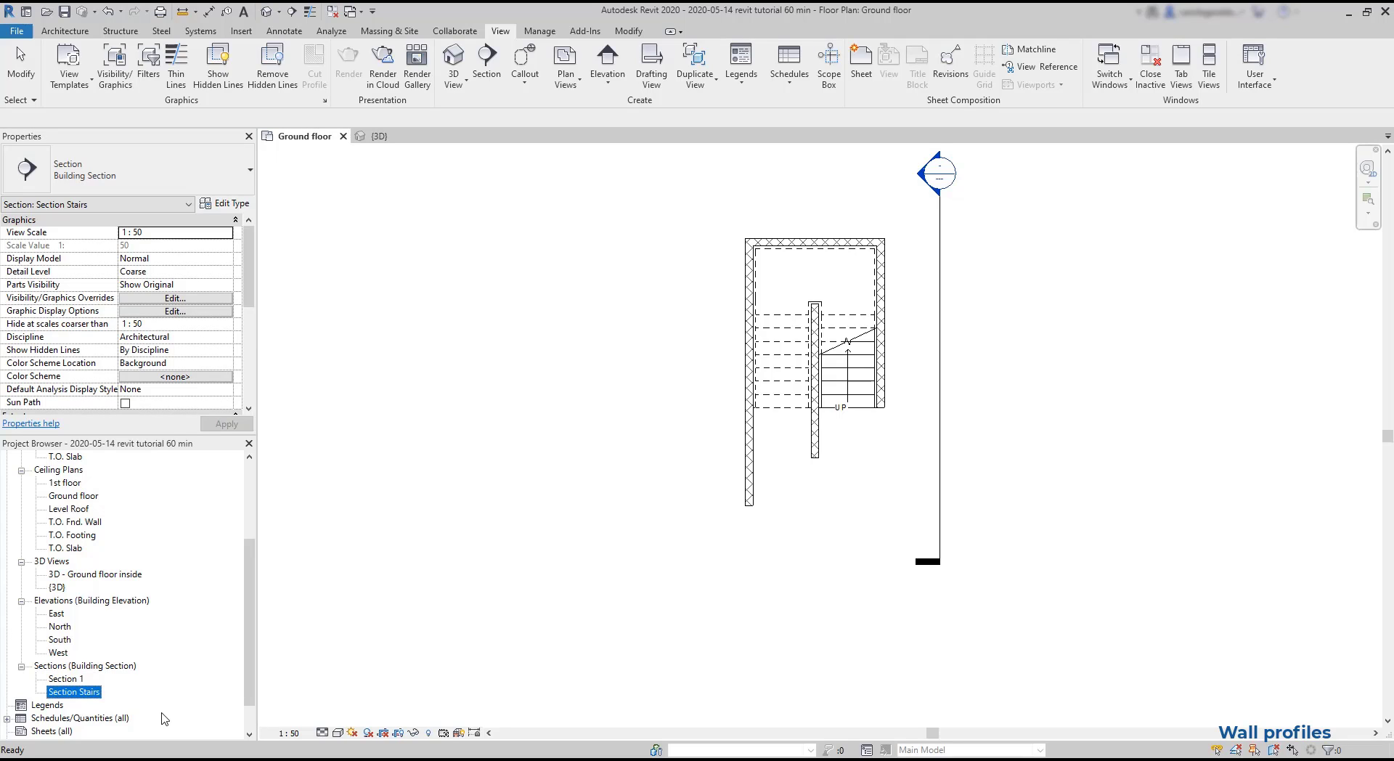
# - In the Section Stairs view, drag the crop region's top up to the 1st floor level
pyautogui.doubleClick(74, 692)
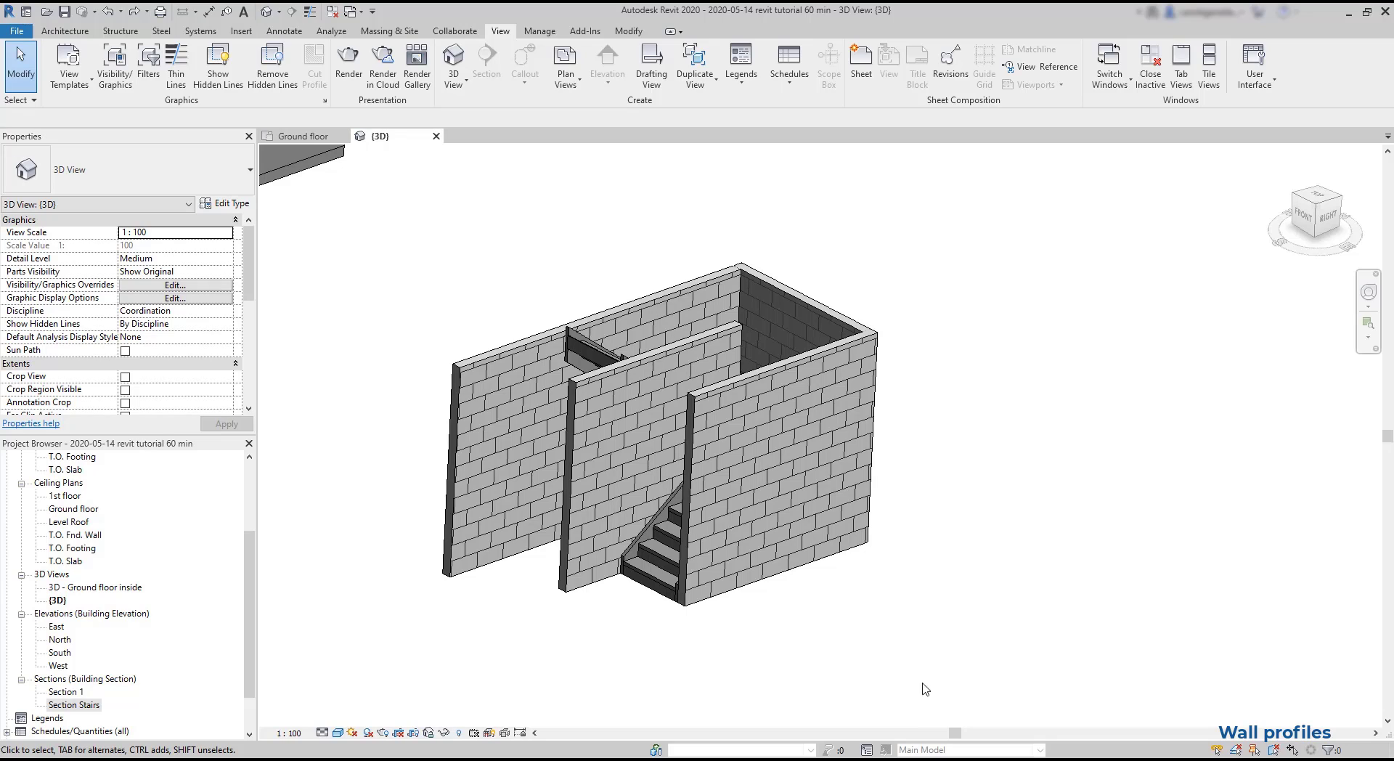
pyautogui.doubleClick(85, 704)
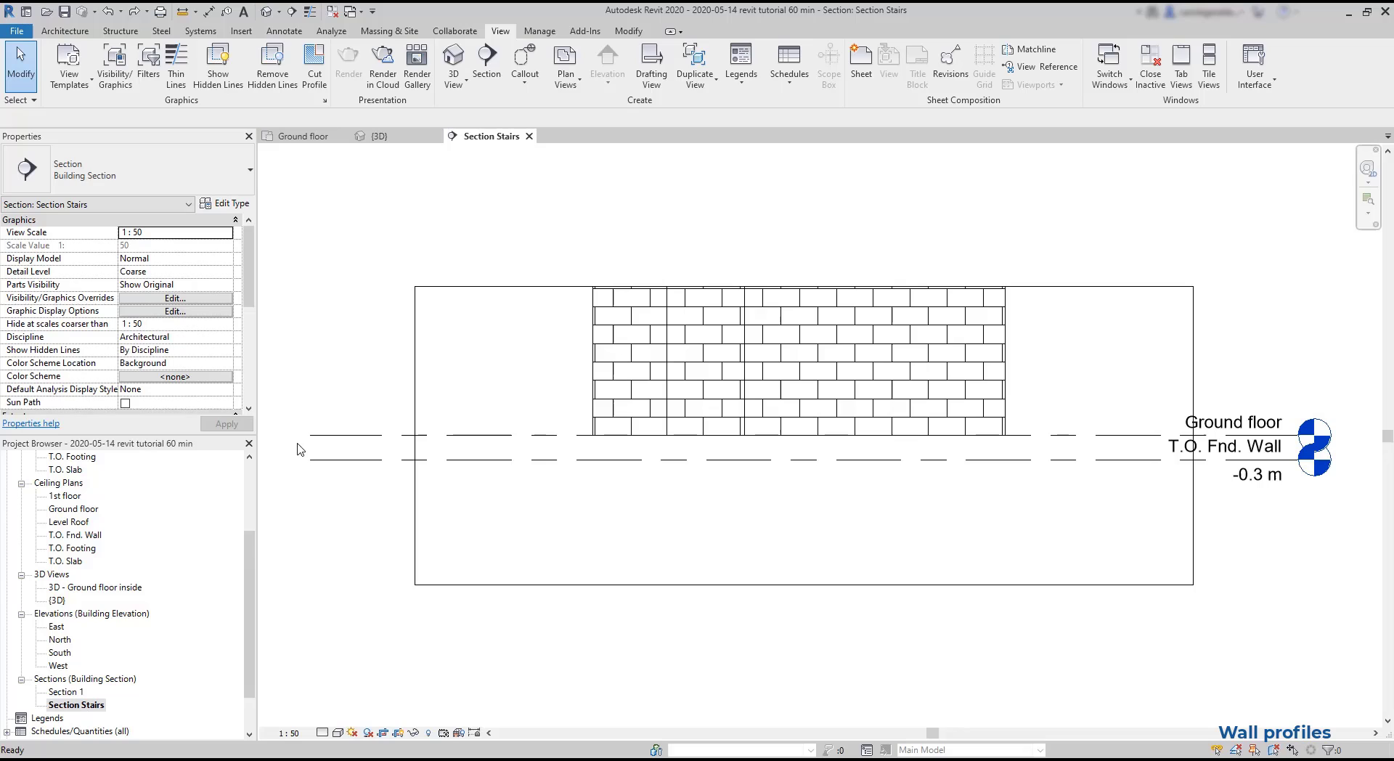
pyautogui.click(410, 352)
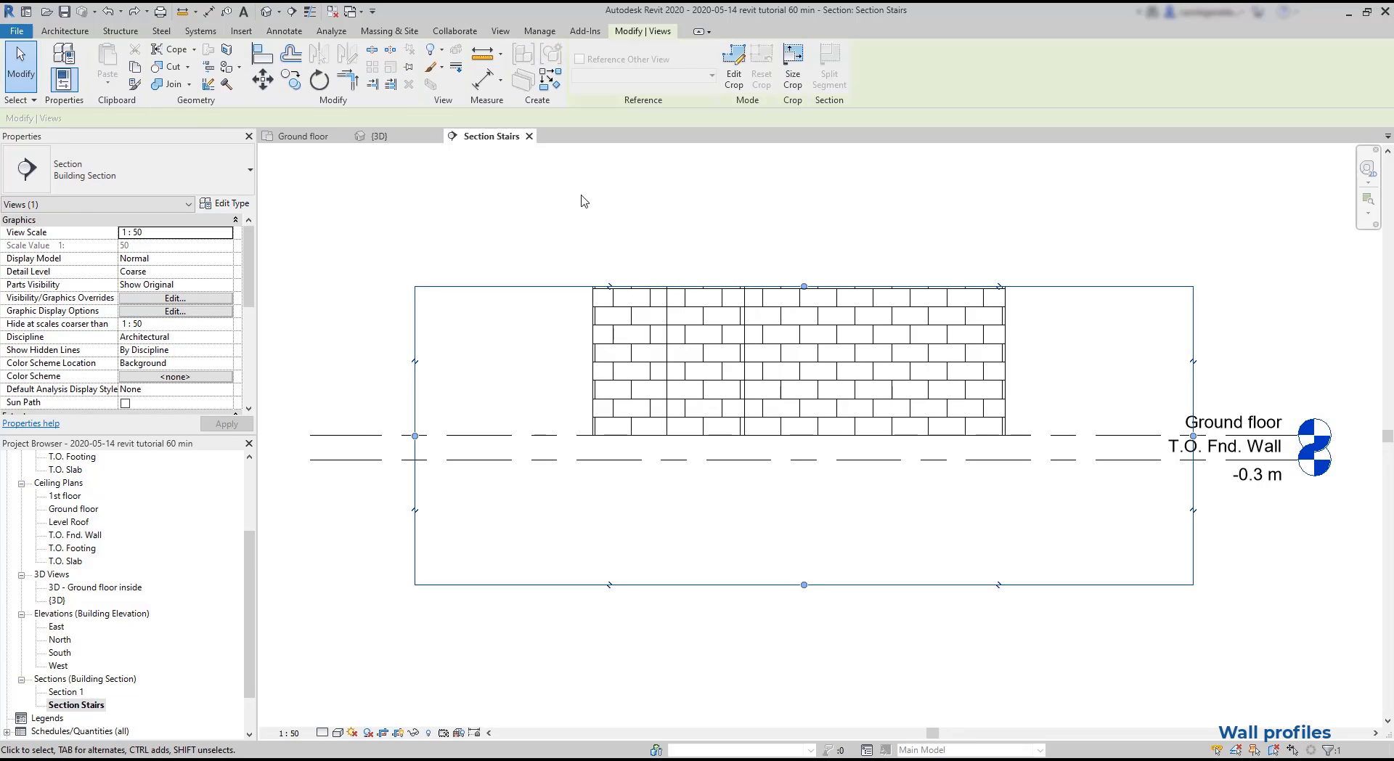
pyautogui.moveTo(804, 286); pyautogui.dragTo(804, 153)
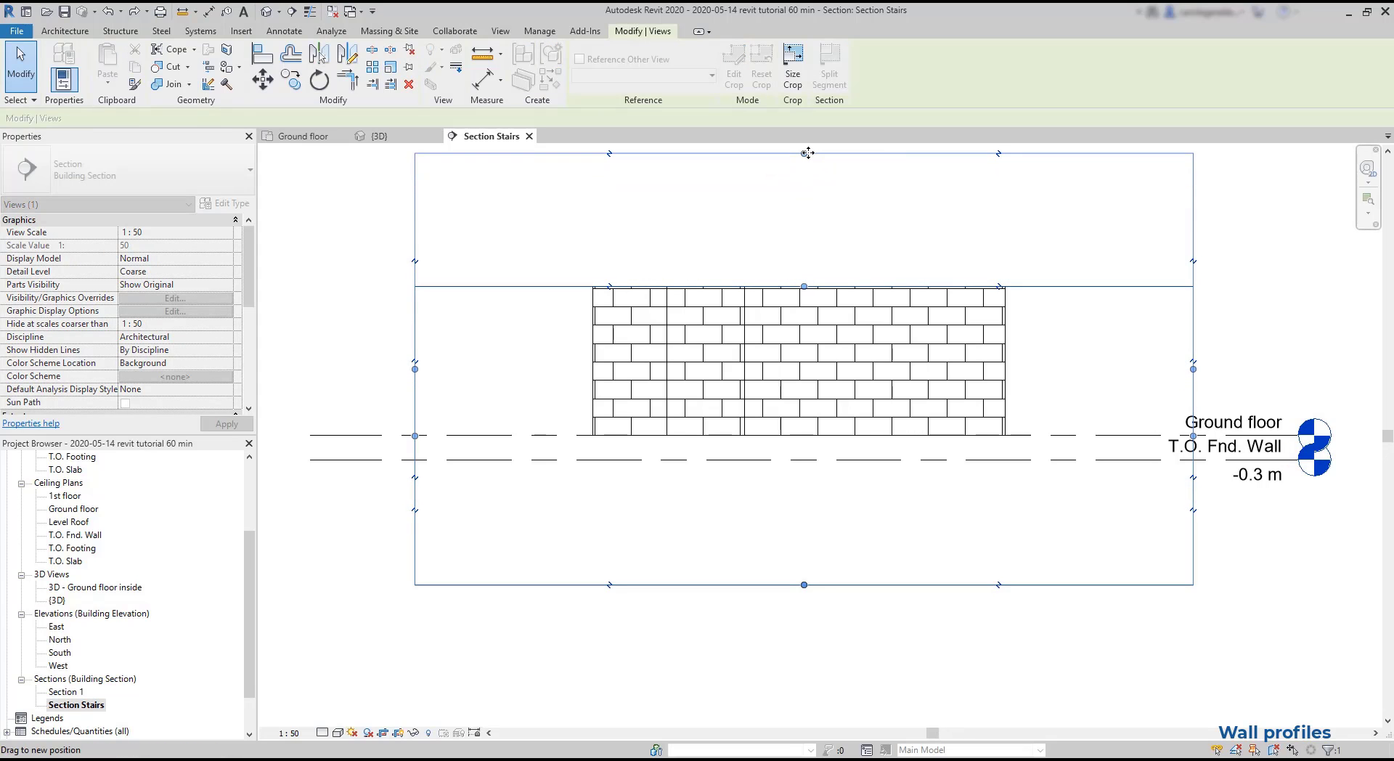
pyautogui.click(1054, 294)
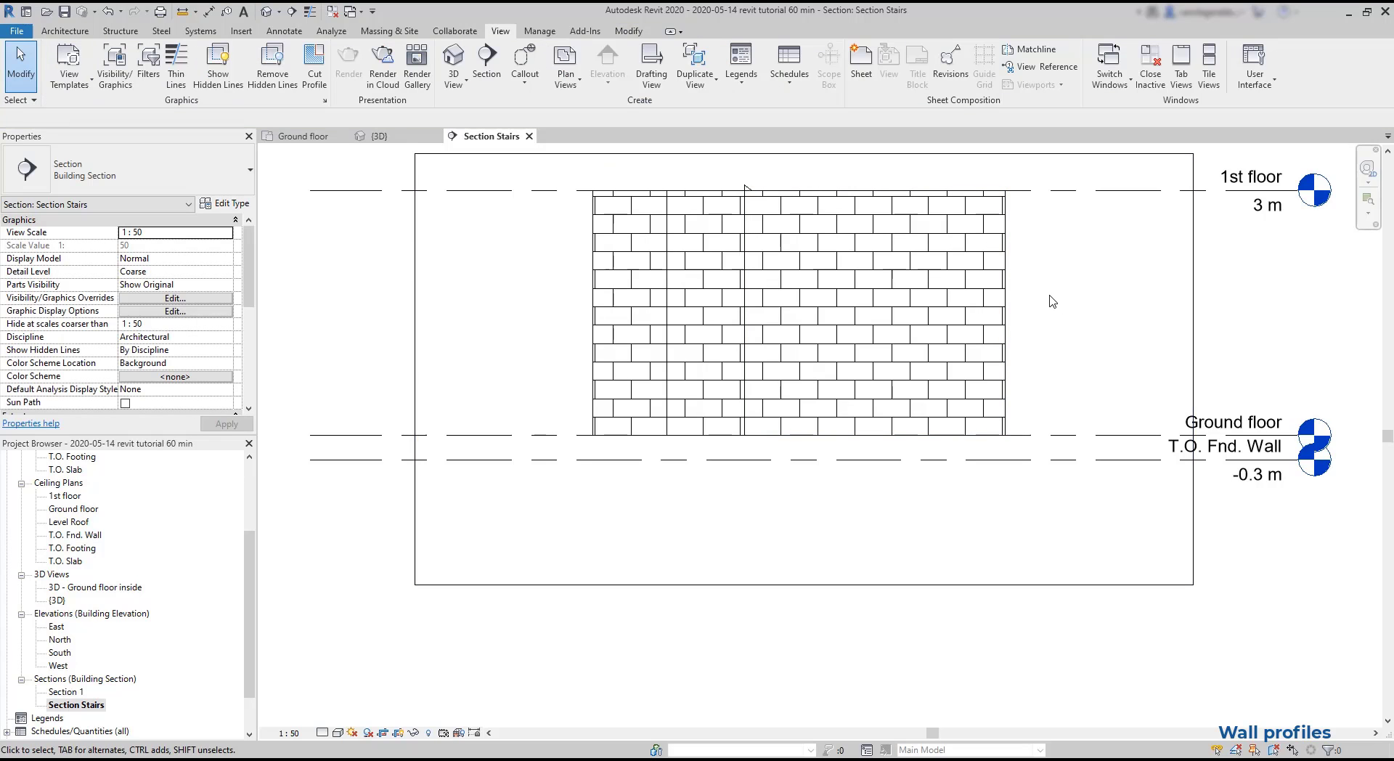
# - Temporarily hide the two front walls so only the rear brick wall remains
pyautogui.click(396, 136)
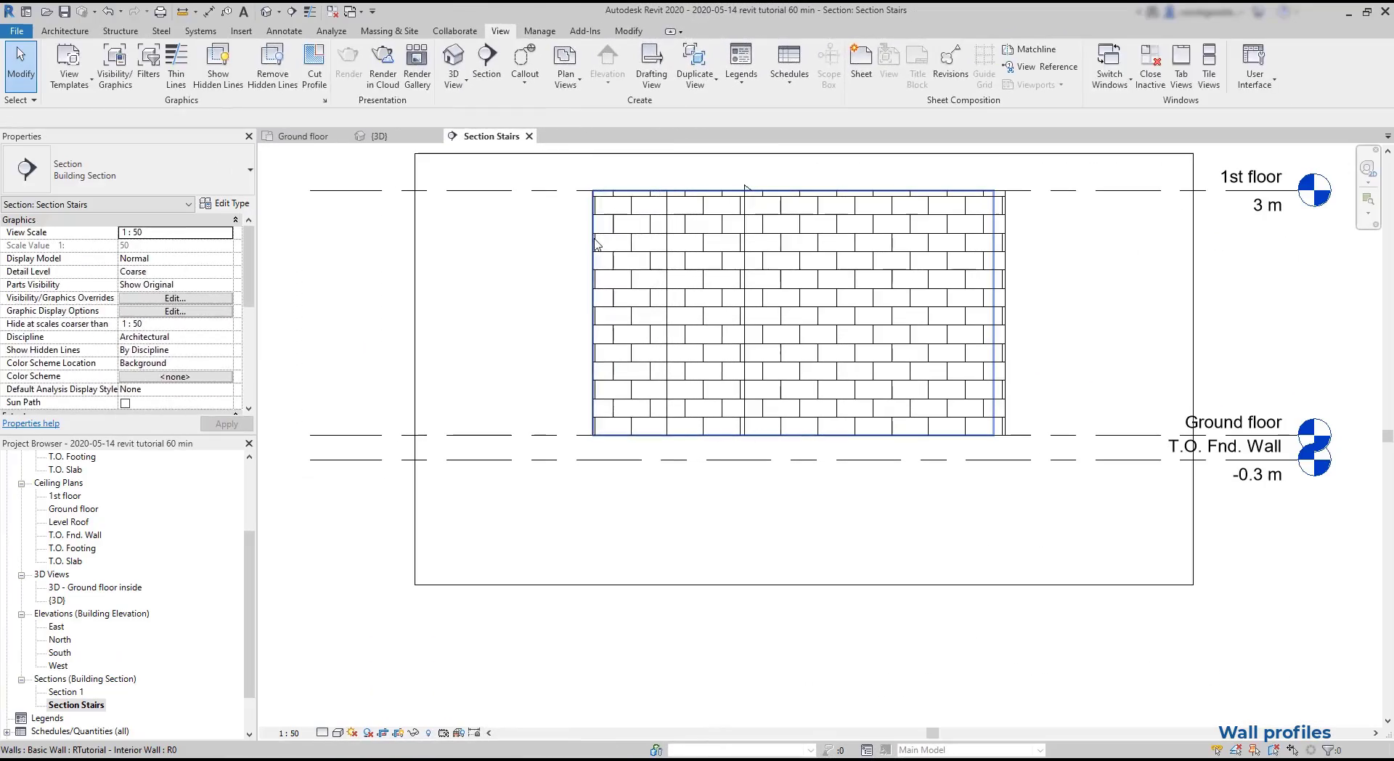
pyautogui.click(595, 243)
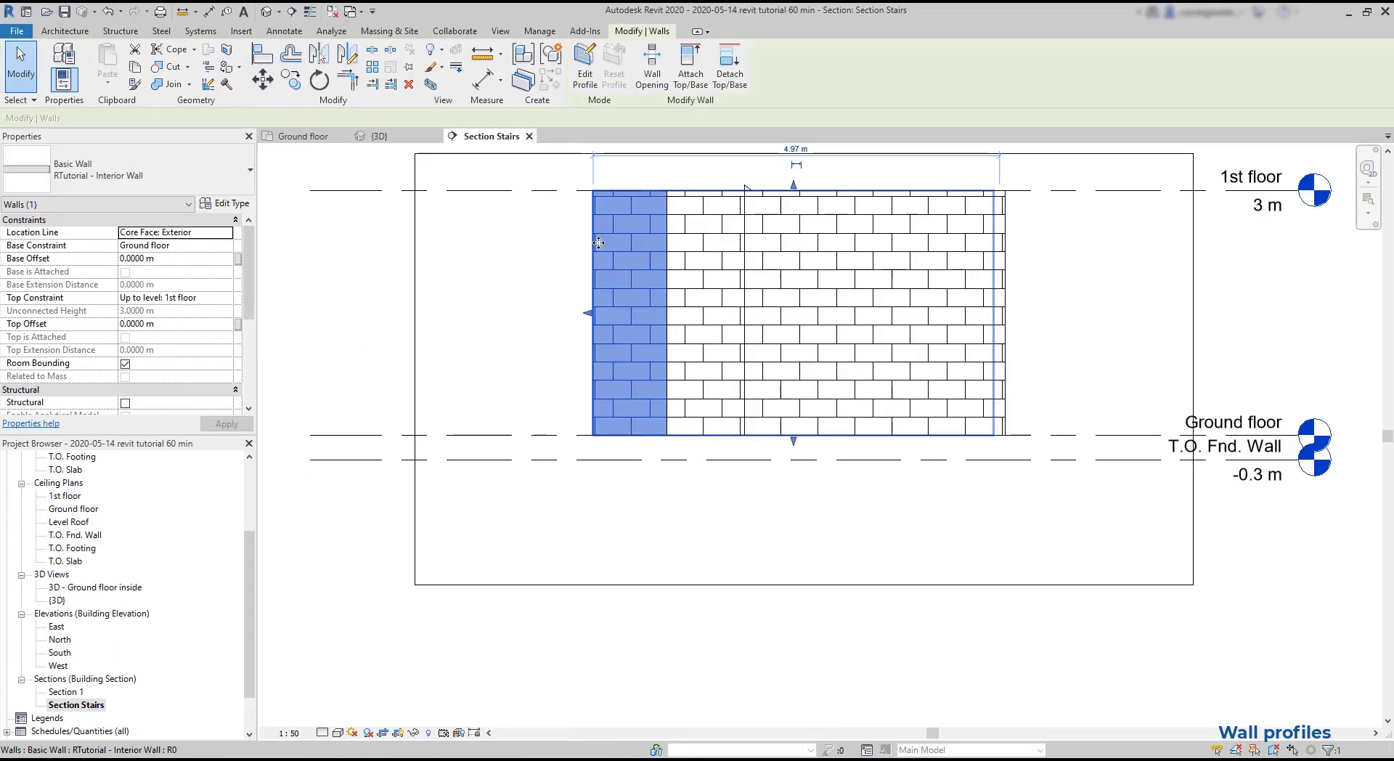
pyautogui.keyDown('ctrl'); pyautogui.click(670, 263); pyautogui.keyUp('ctrl')
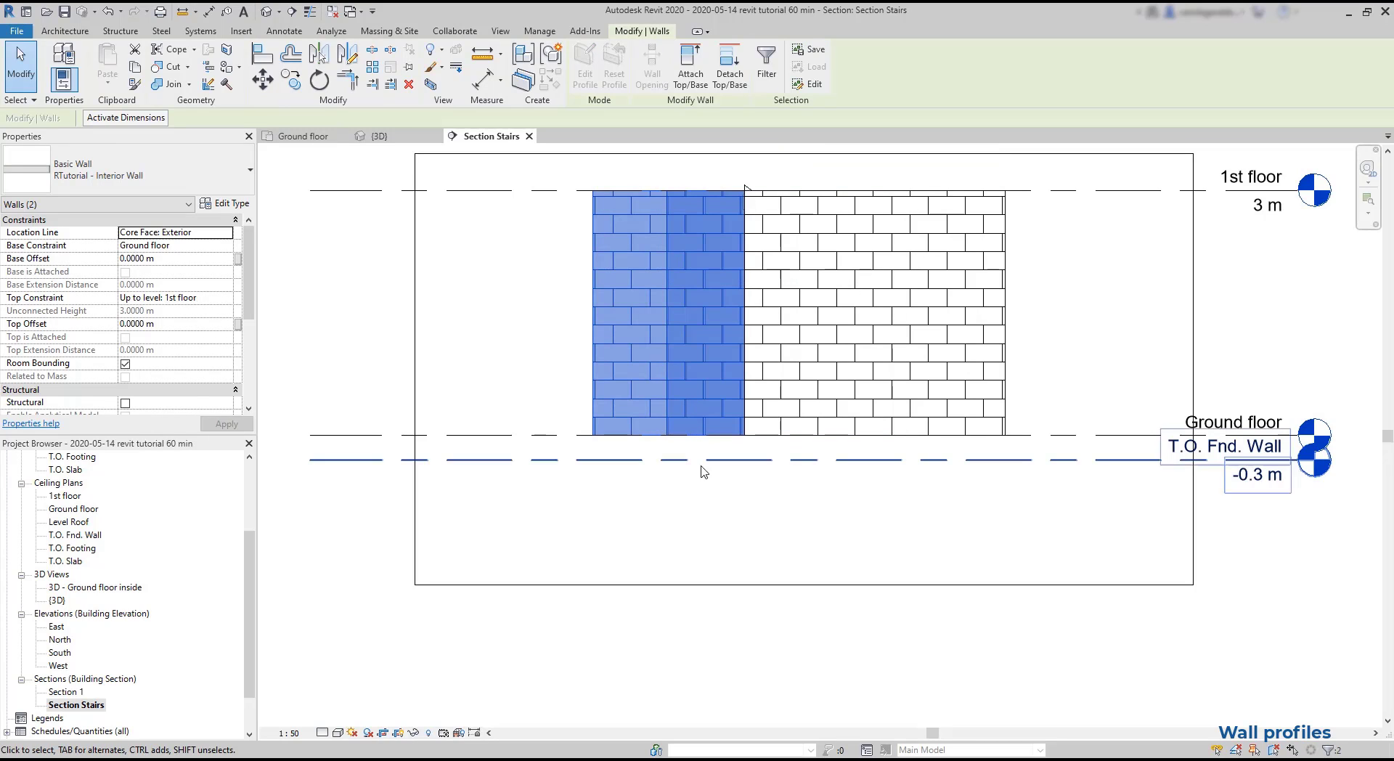
pyautogui.click(415, 731)
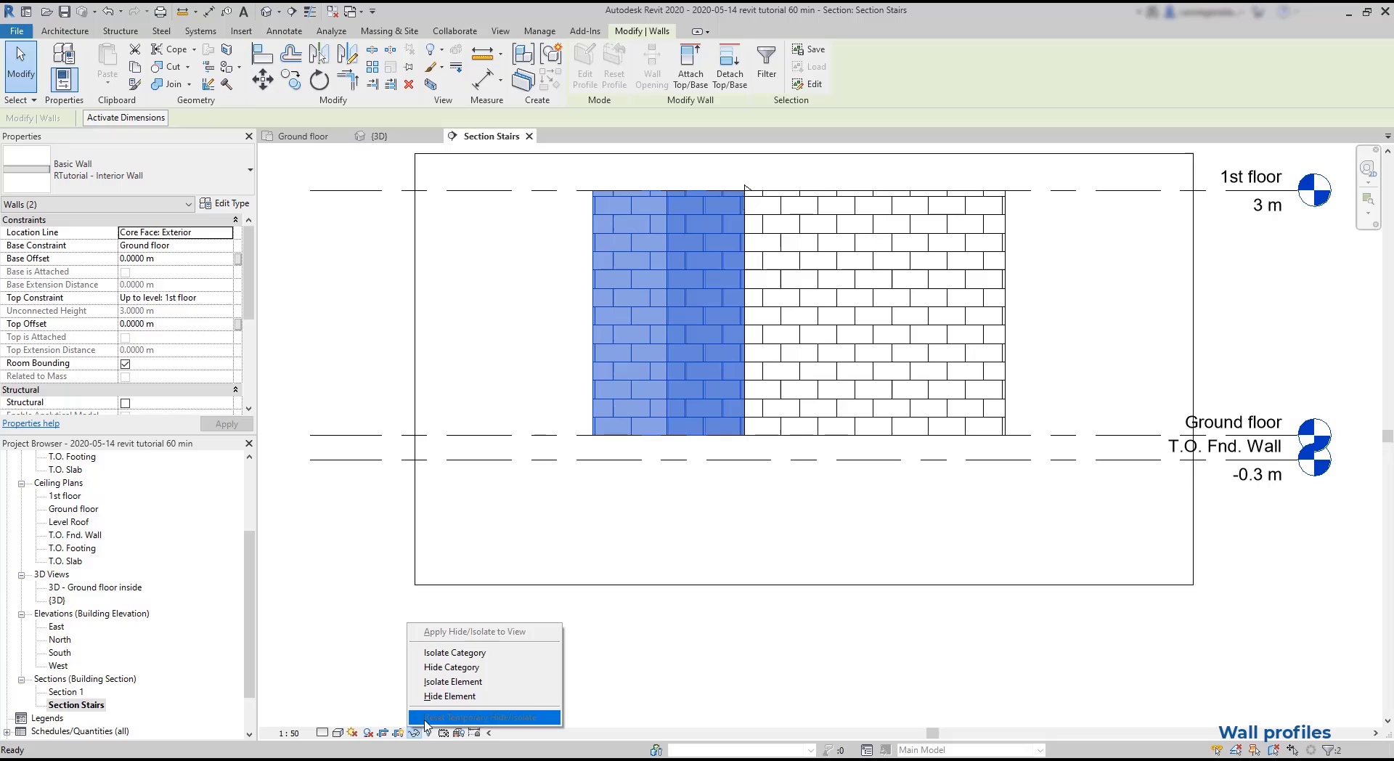
pyautogui.click(450, 696)
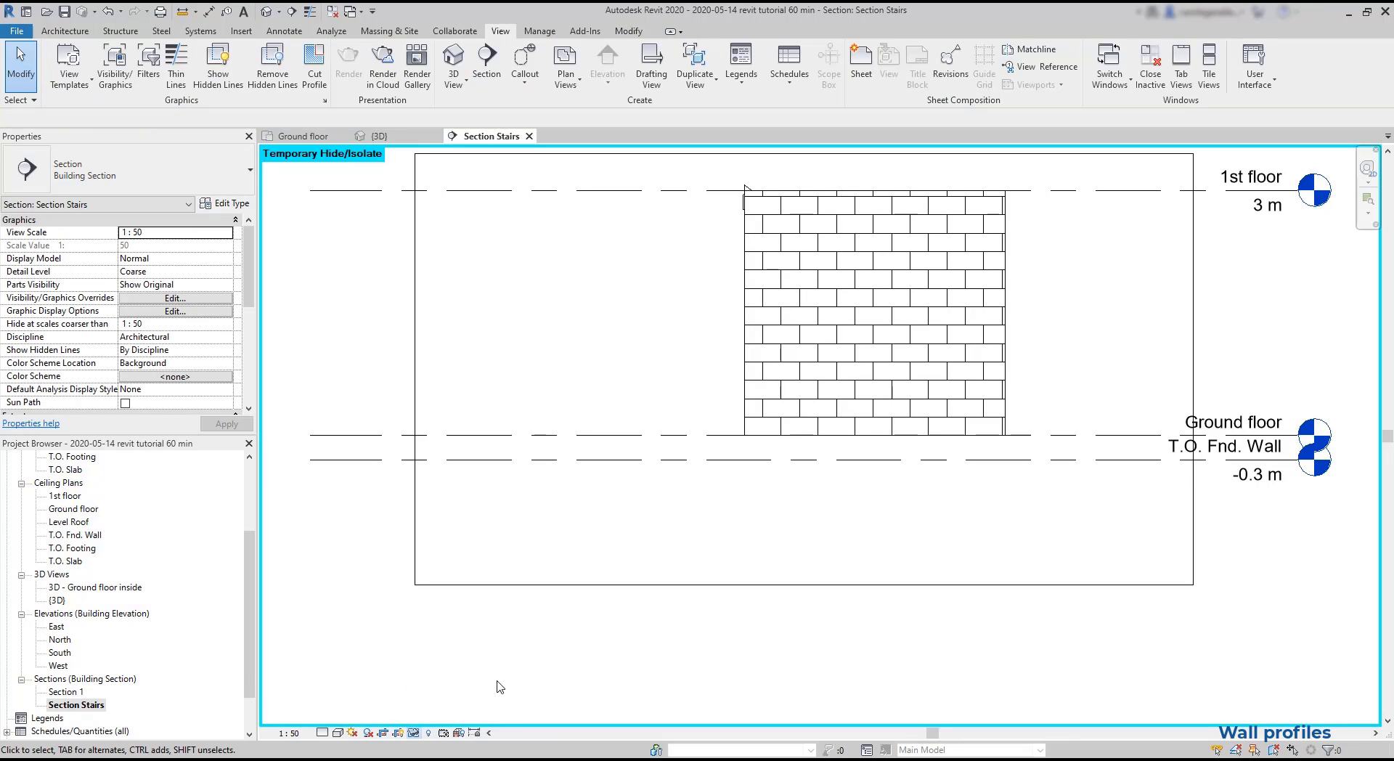
# - Open the stair-side wall's profile for editing and center the sketch in view
pyautogui.click(748, 356)
pyautogui.doubleClick(748, 356)
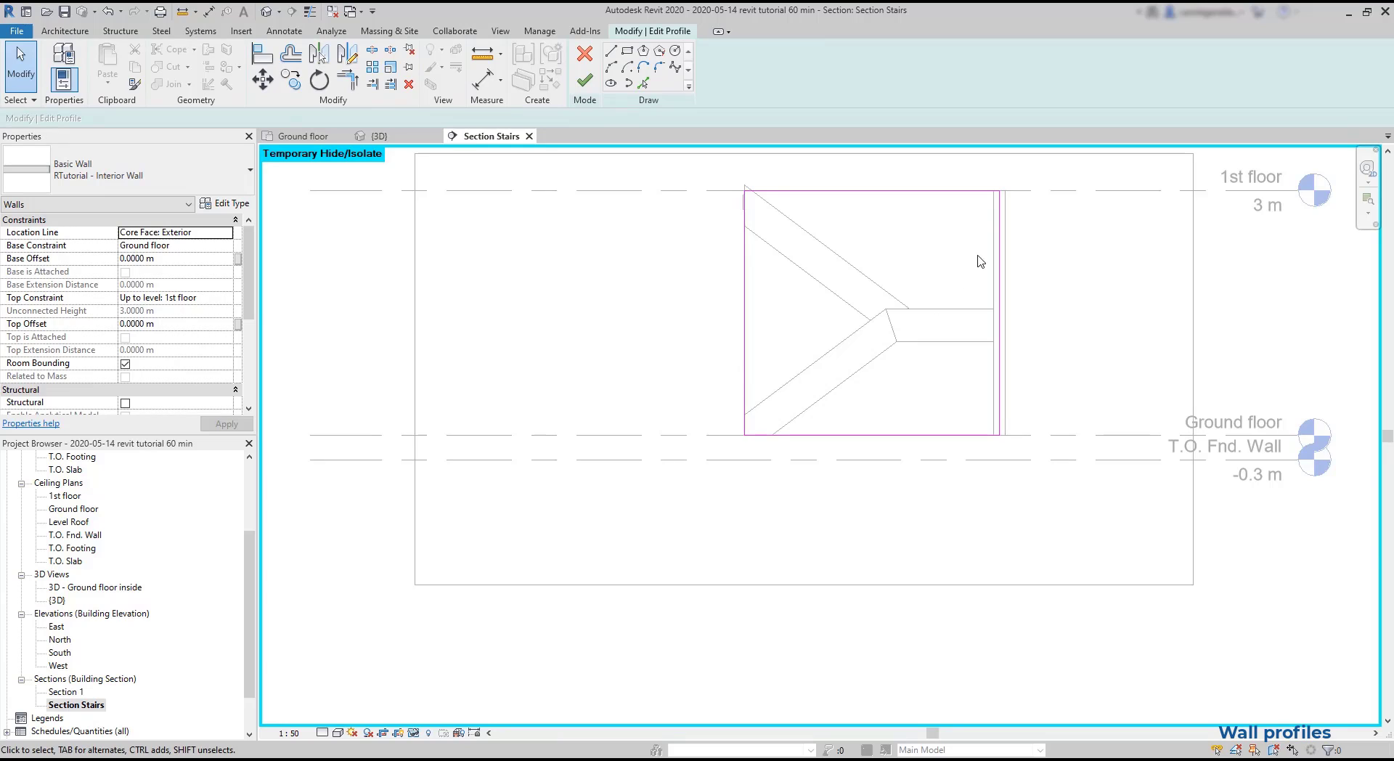
pyautogui.scroll(1, 978, 250)
pyautogui.moveTo(1087, 256); pyautogui.dragTo(1051, 300, button='middle')
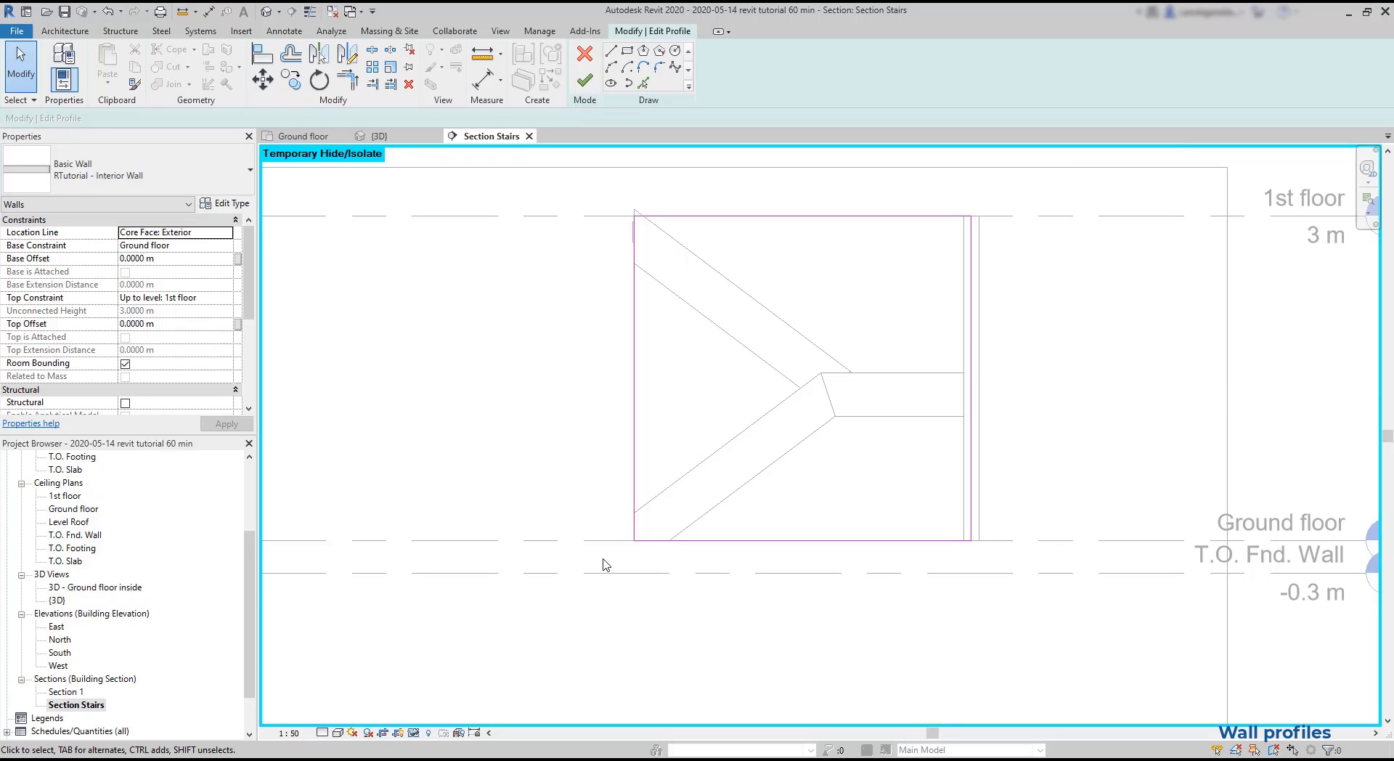
# - Switch to Wireframe so the stair steps show through and start the Line tool (LI)
pyautogui.click(339, 732)
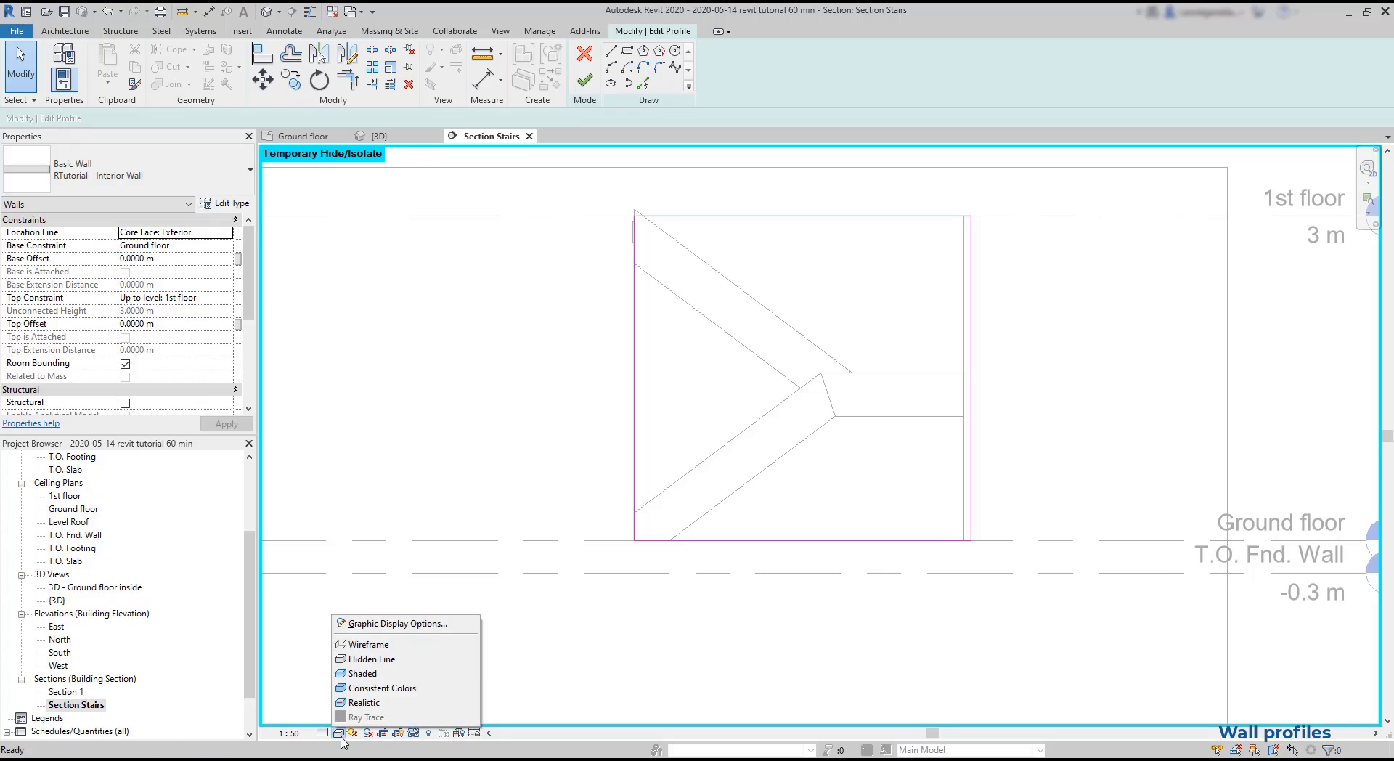
pyautogui.click(399, 647)
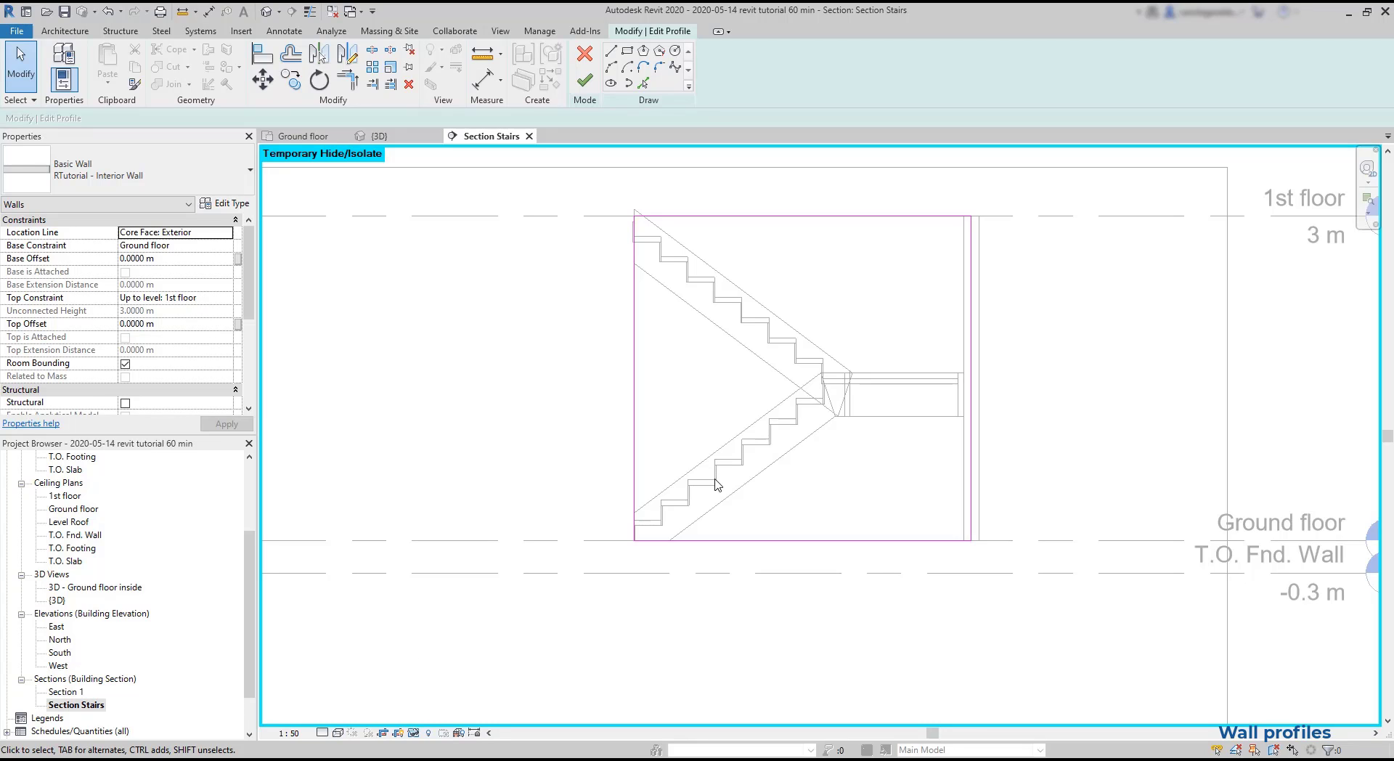
pyautogui.press('l')
pyautogui.press('i')
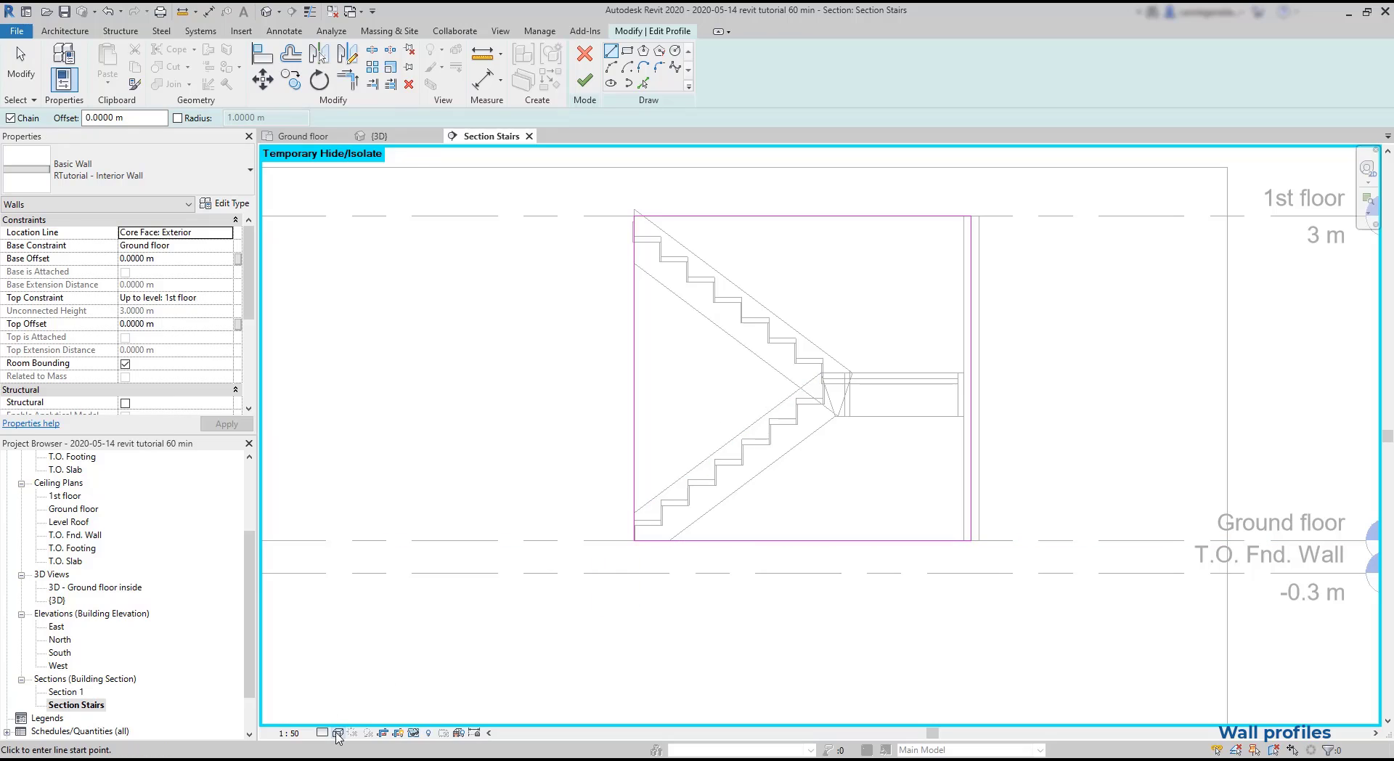
pyautogui.click(338, 732)
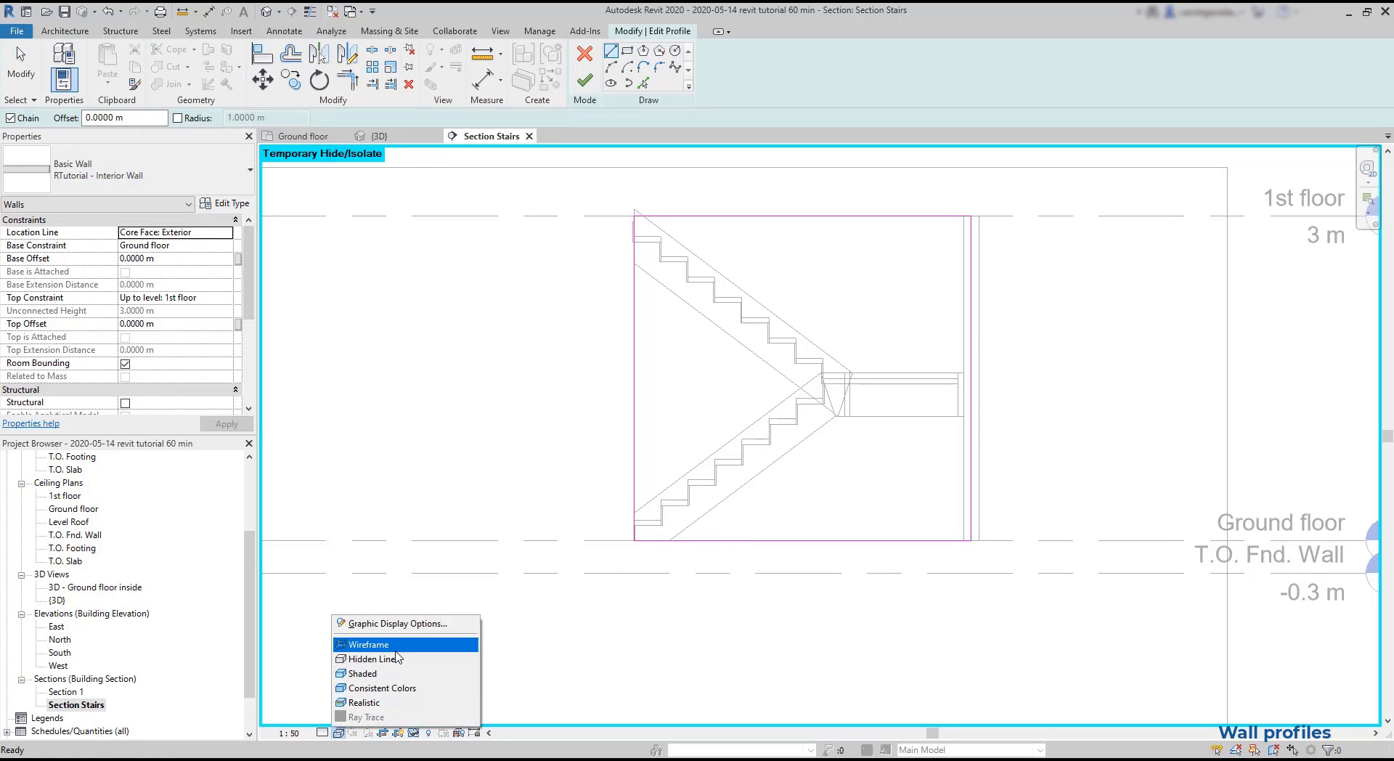
# - Return to Hidden Line and draw a sloped line along the stair flight's edge
pyautogui.click(395, 661)
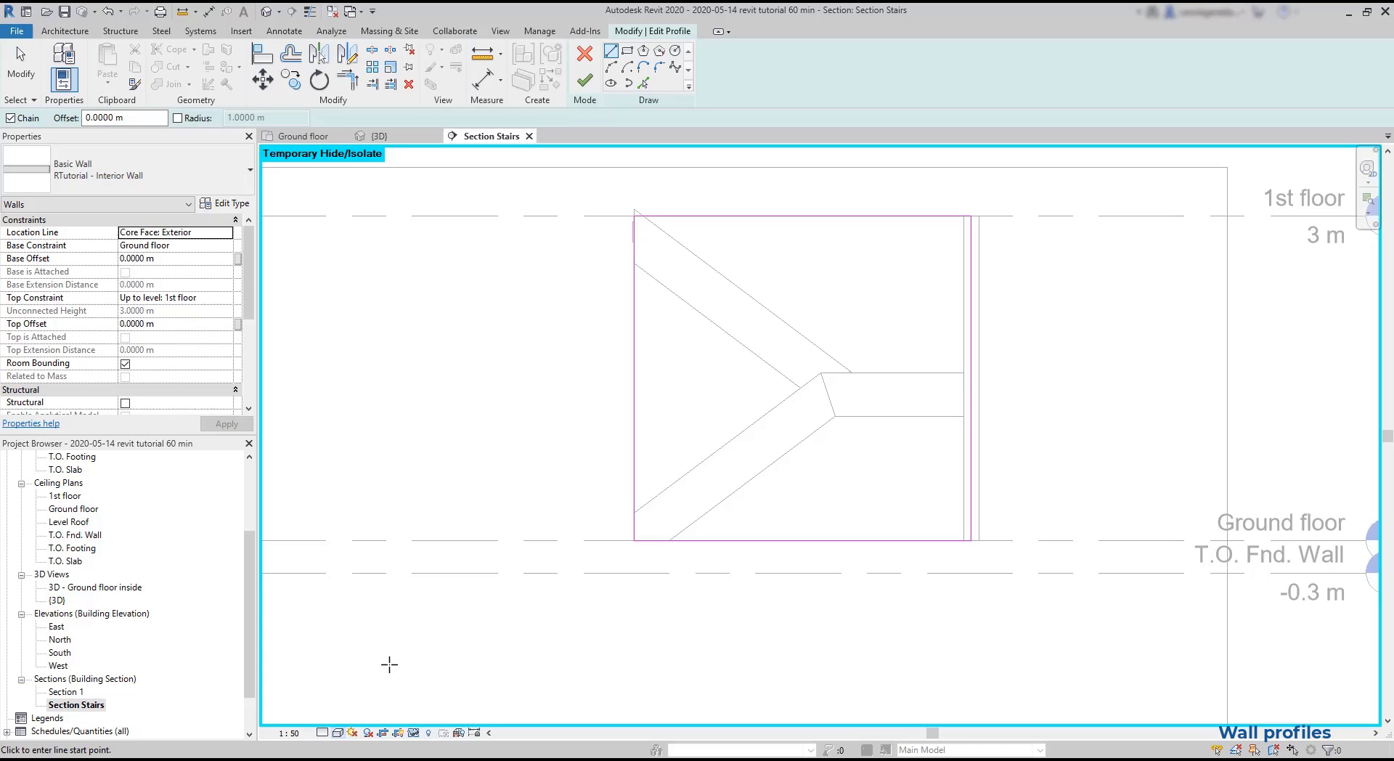
pyautogui.scroll(1, 745, 387)
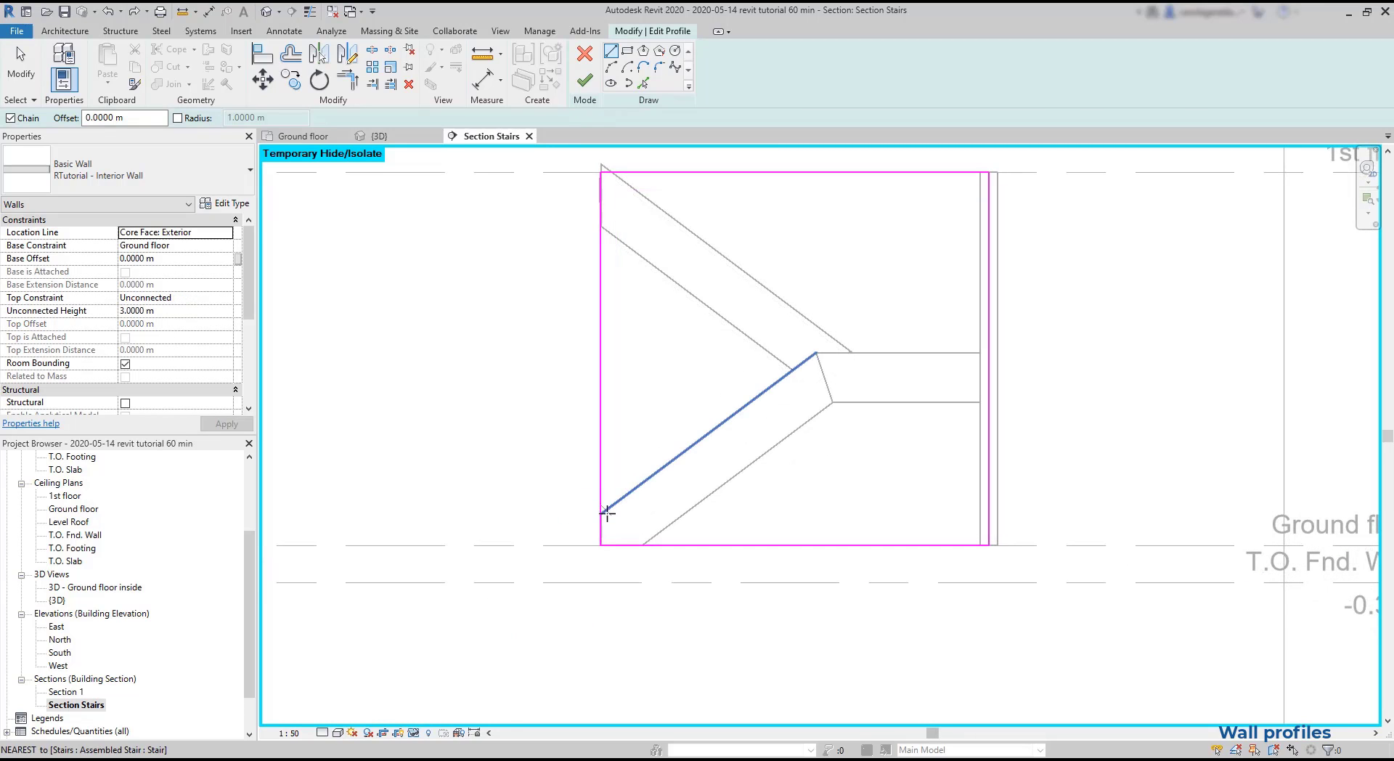
pyautogui.click(602, 513)
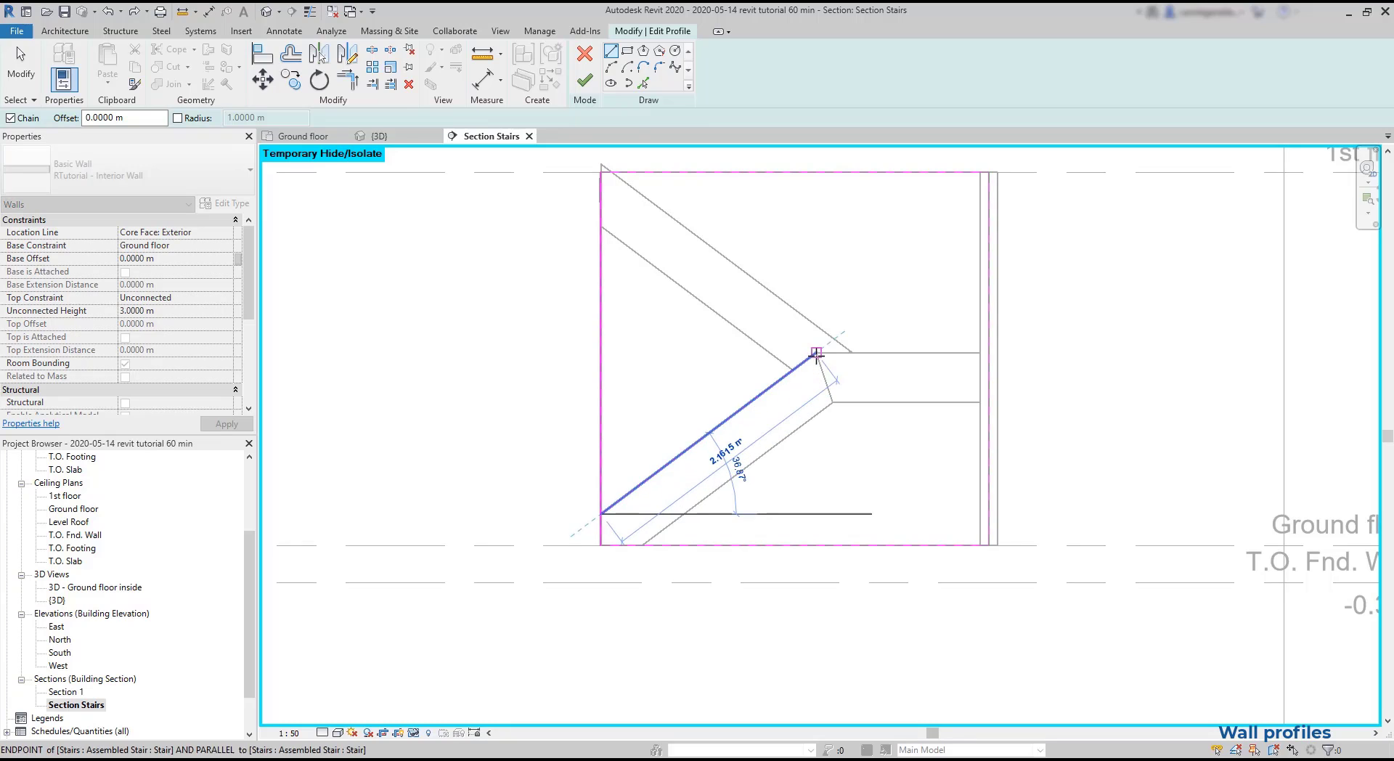
pyautogui.click(816, 352)
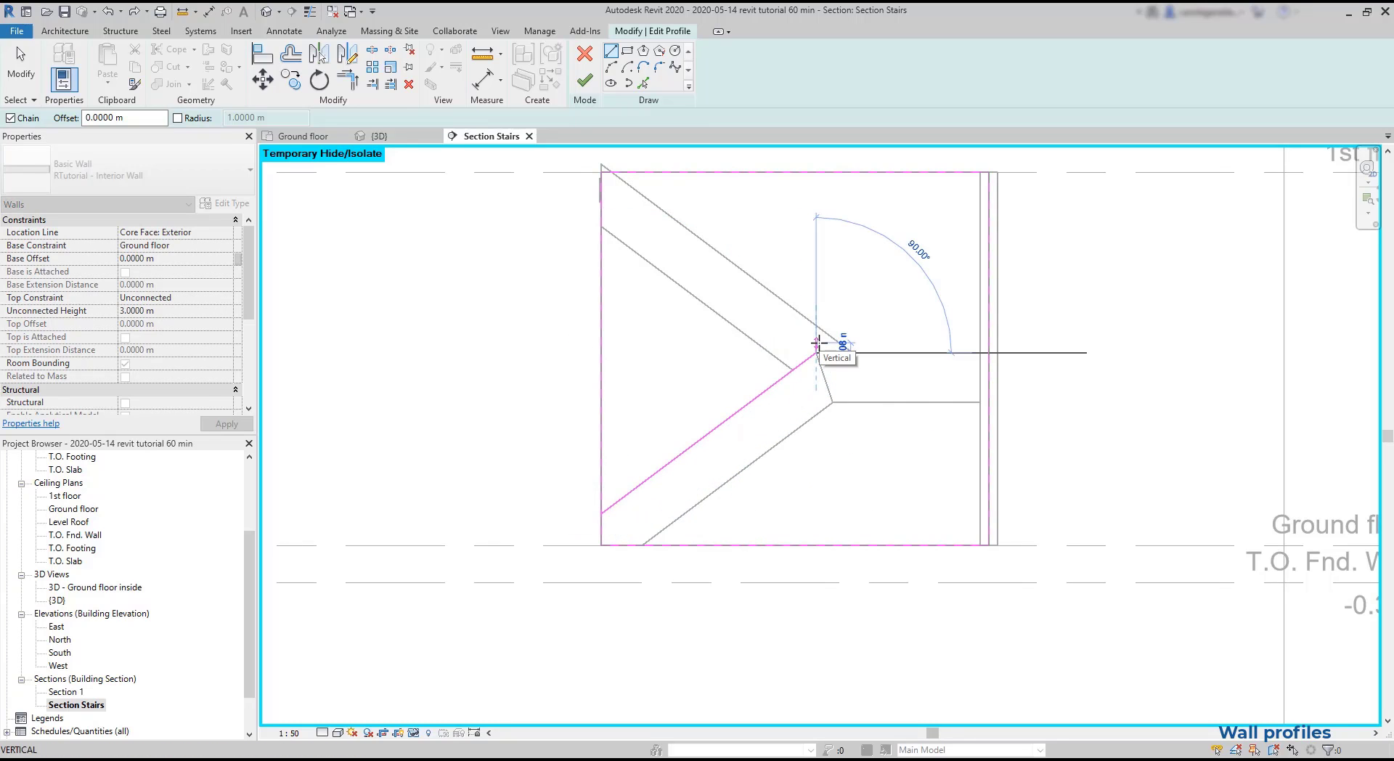
pyautogui.press('Escape')
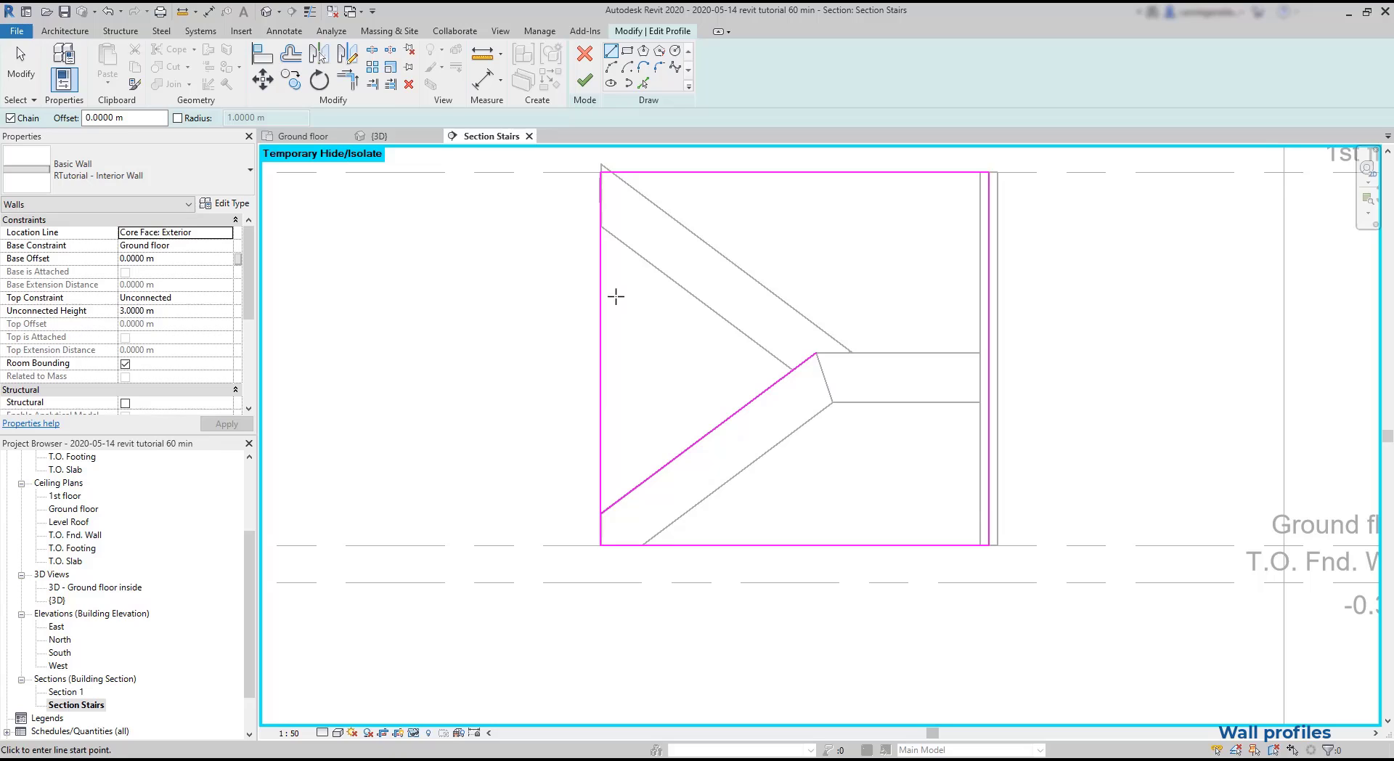
# - Move the sloped line straight upward so it ends 1.85 m high
pyautogui.click(262, 78)
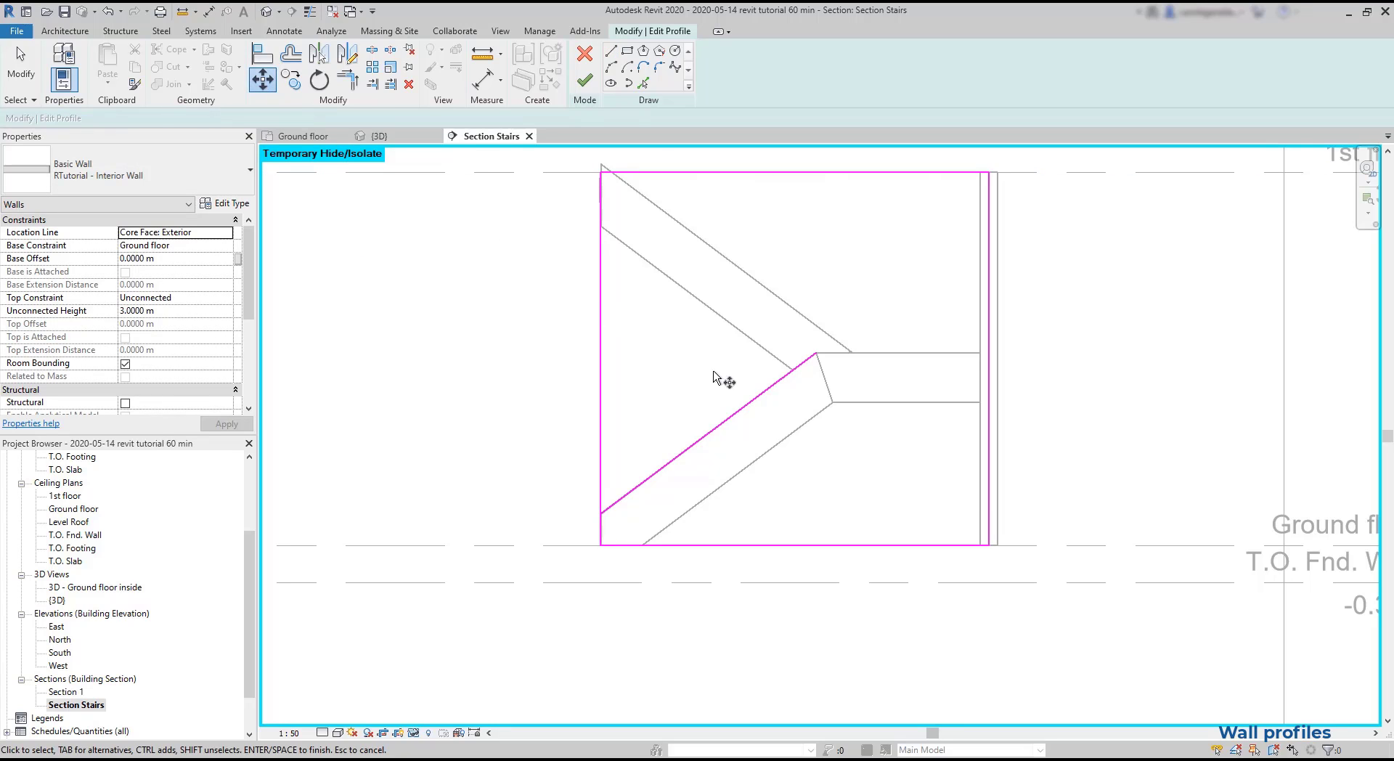
pyautogui.click(748, 403)
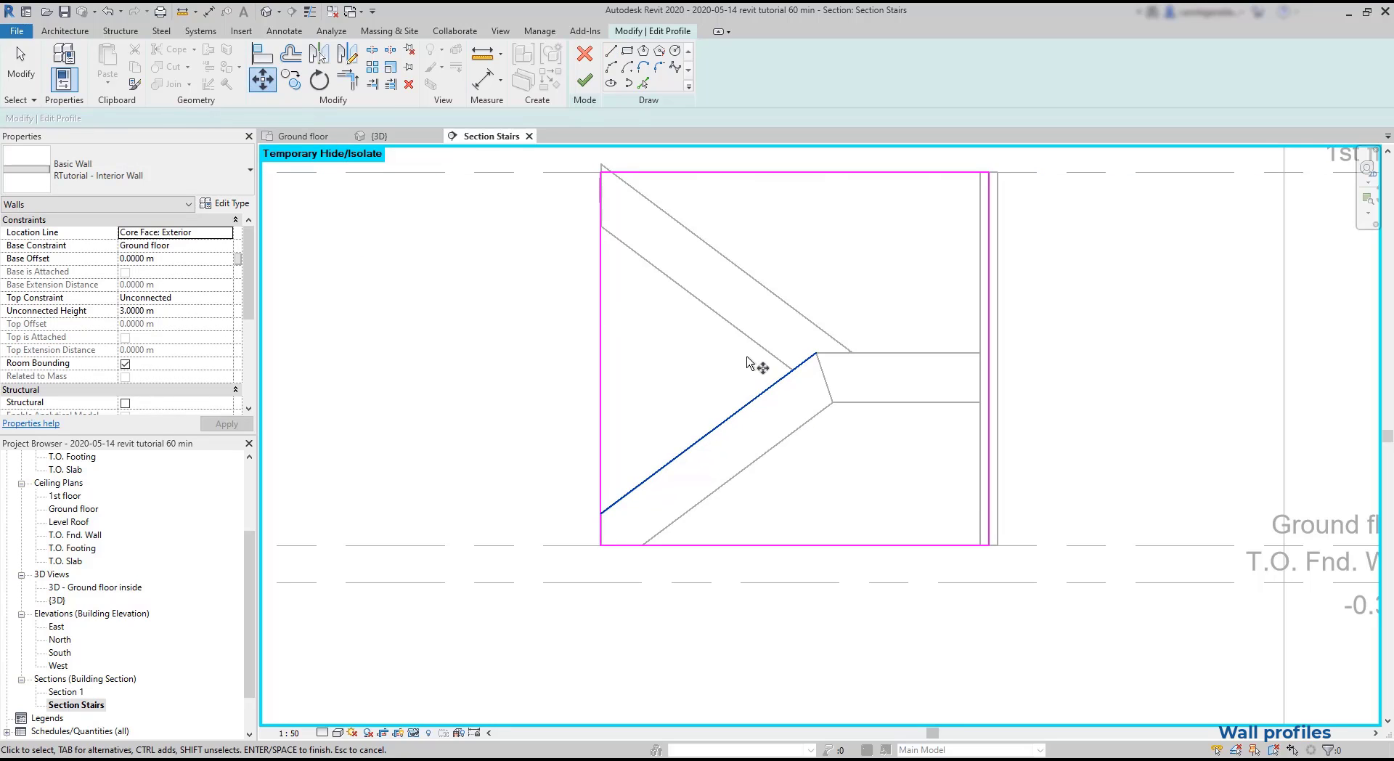
pyautogui.press('Return')
pyautogui.click(816, 353)
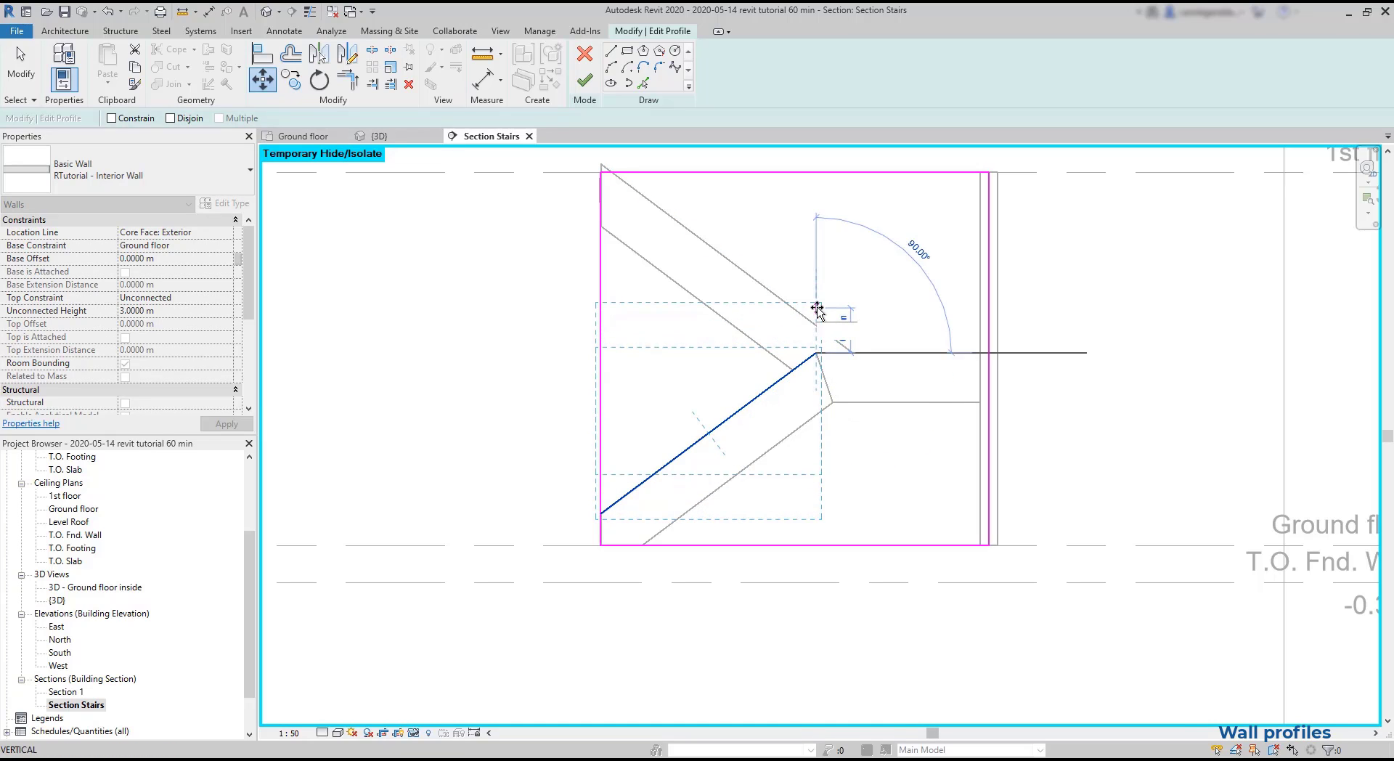
pyautogui.click(816, 312)
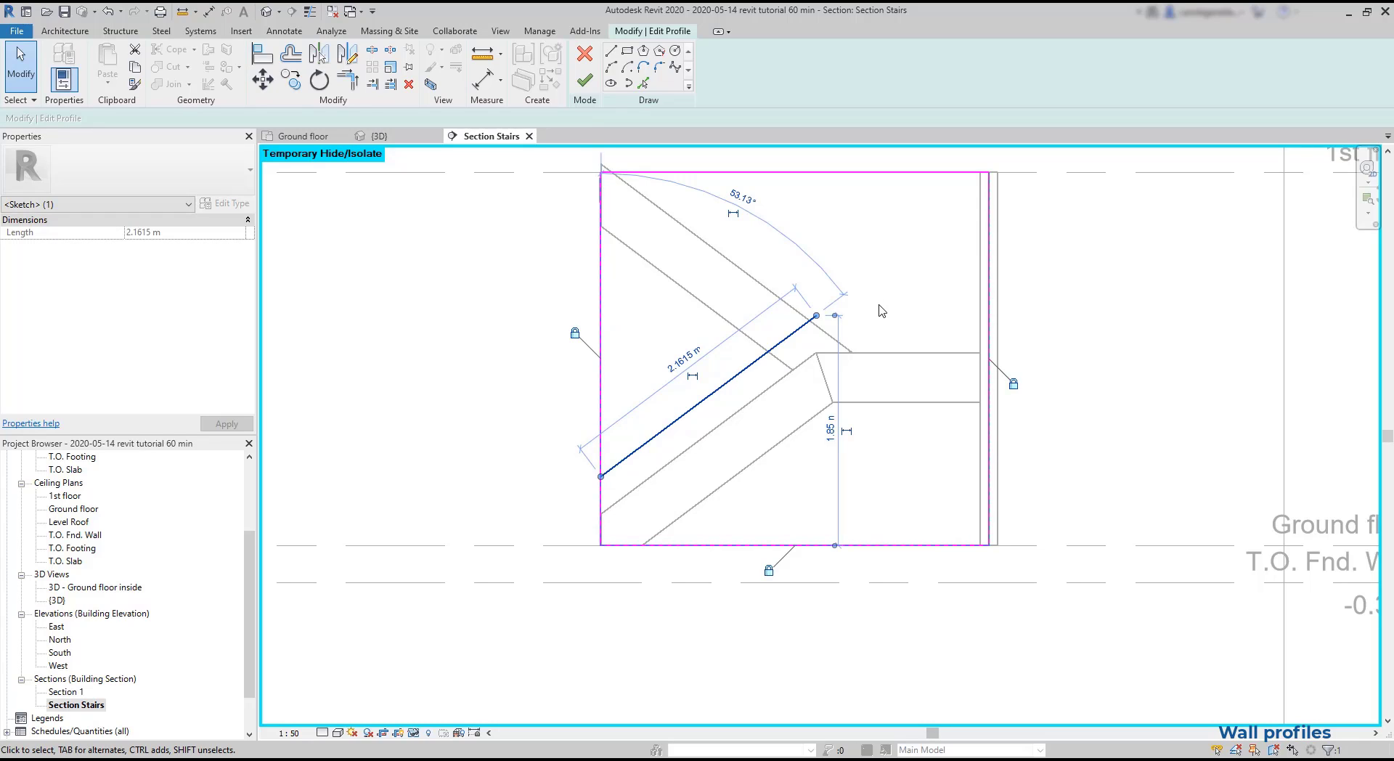
# - Draw a horizontal line from the sloped line's top to the right edge, plus a 1.15 m vertical to the top
pyautogui.click(882, 310)
pyautogui.press('l')
pyautogui.press('i')
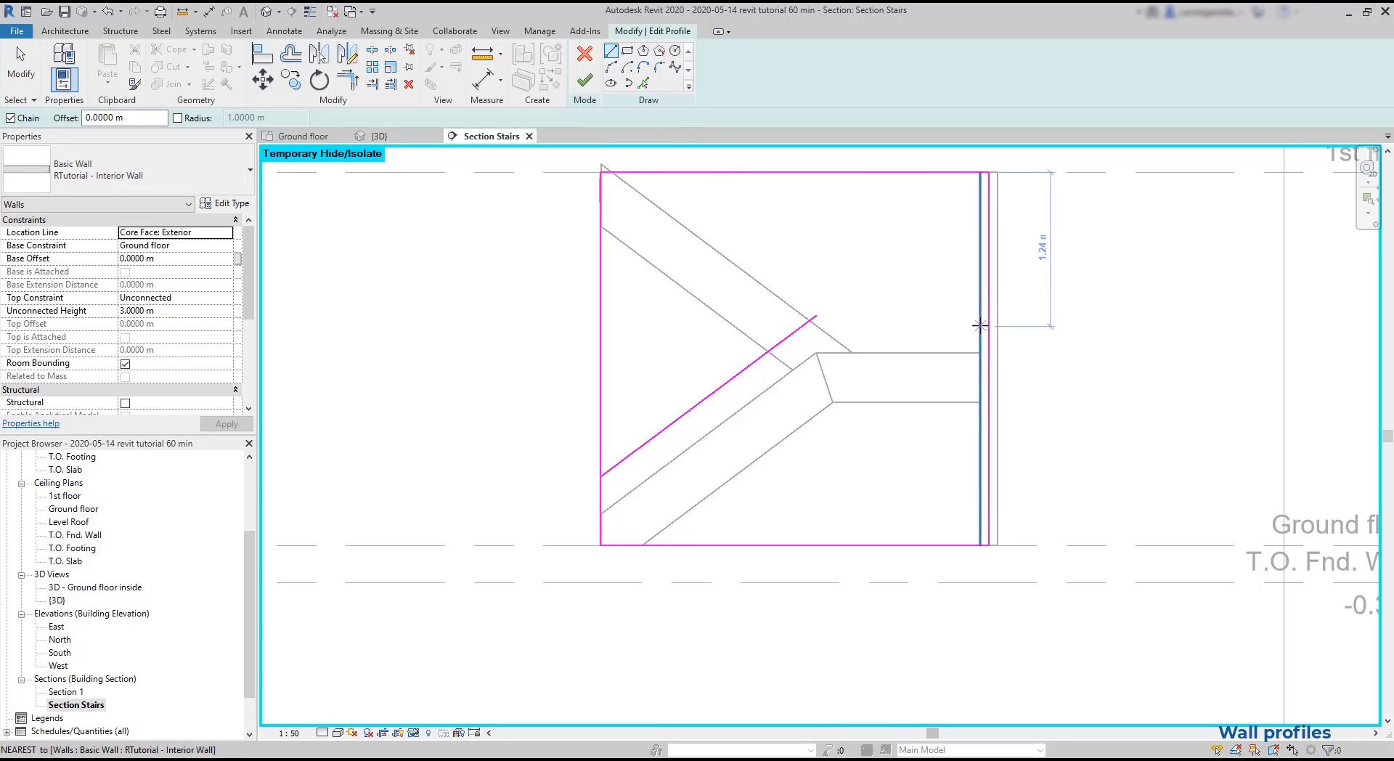
pyautogui.click(816, 316)
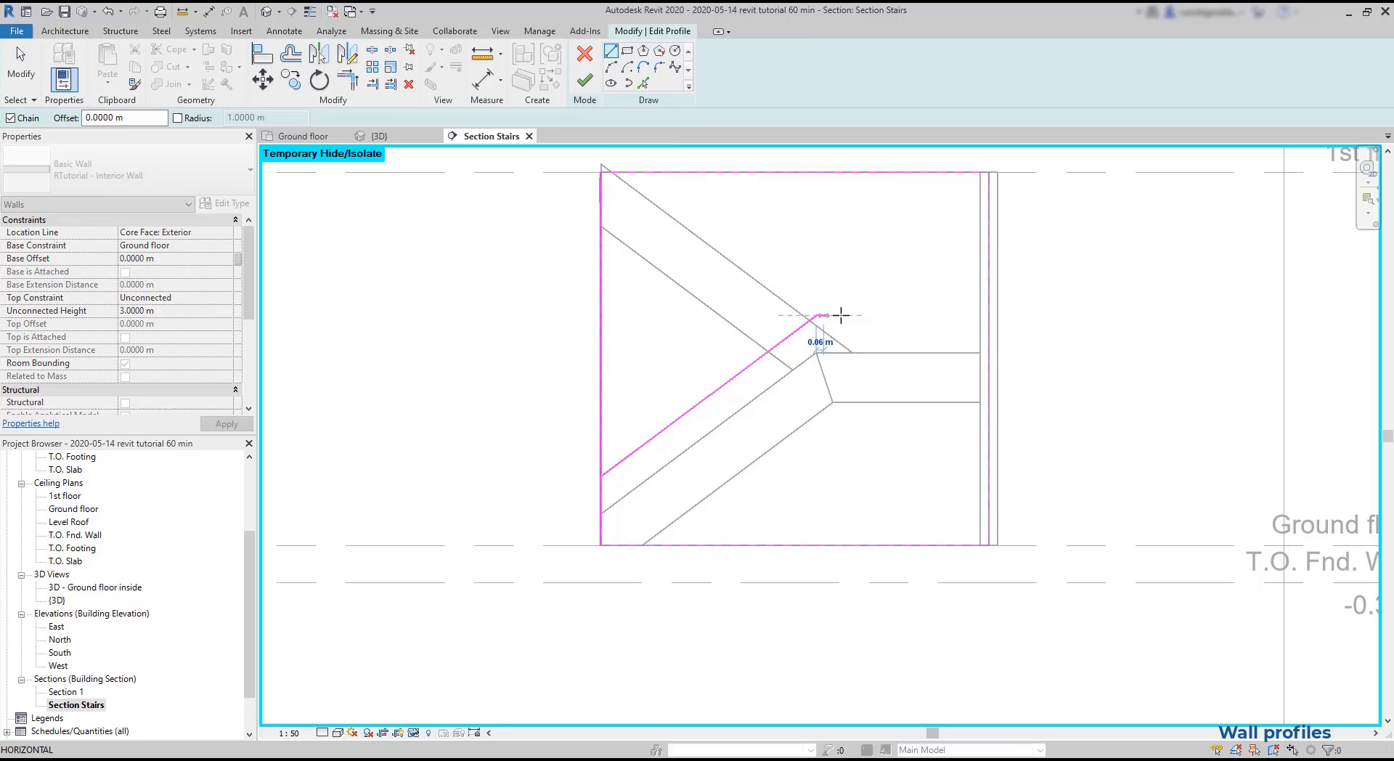
pyautogui.click(979, 316)
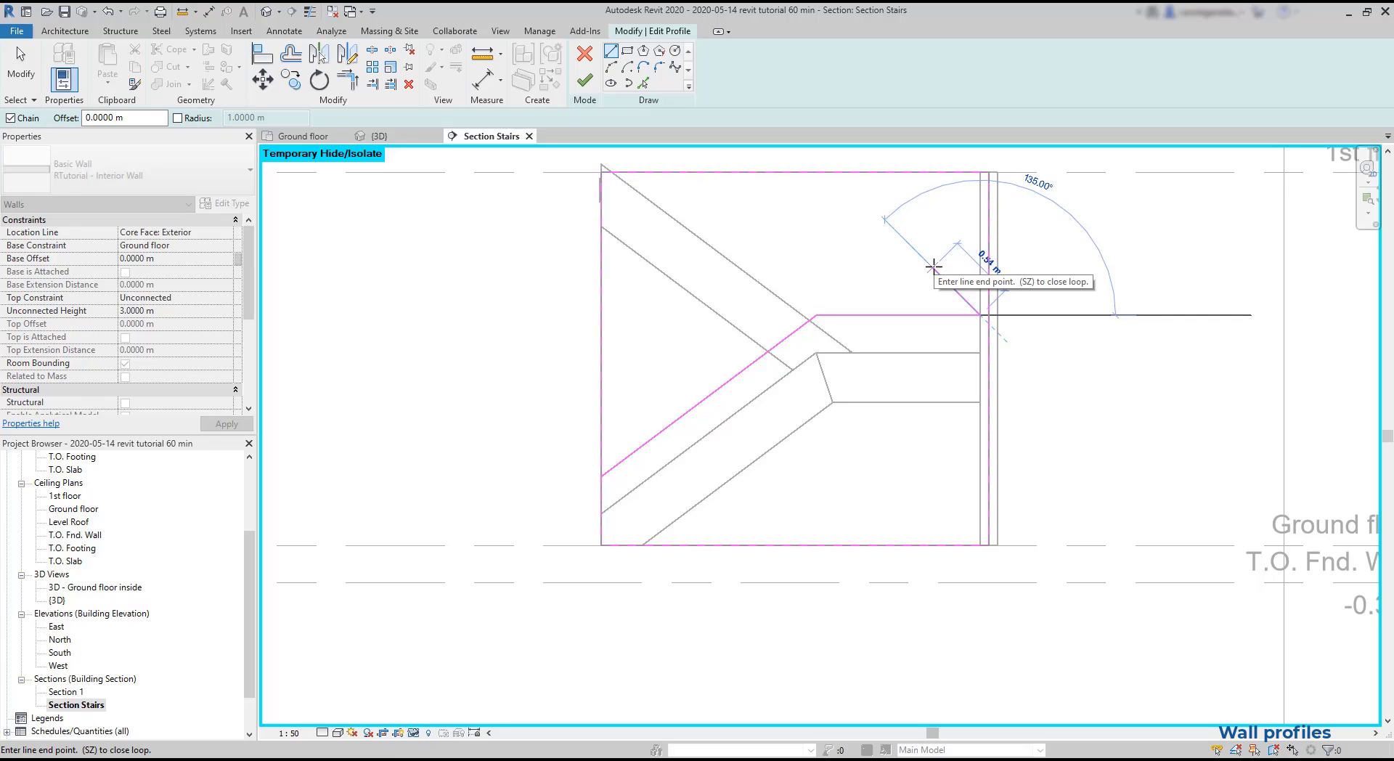
pyautogui.press('Escape')
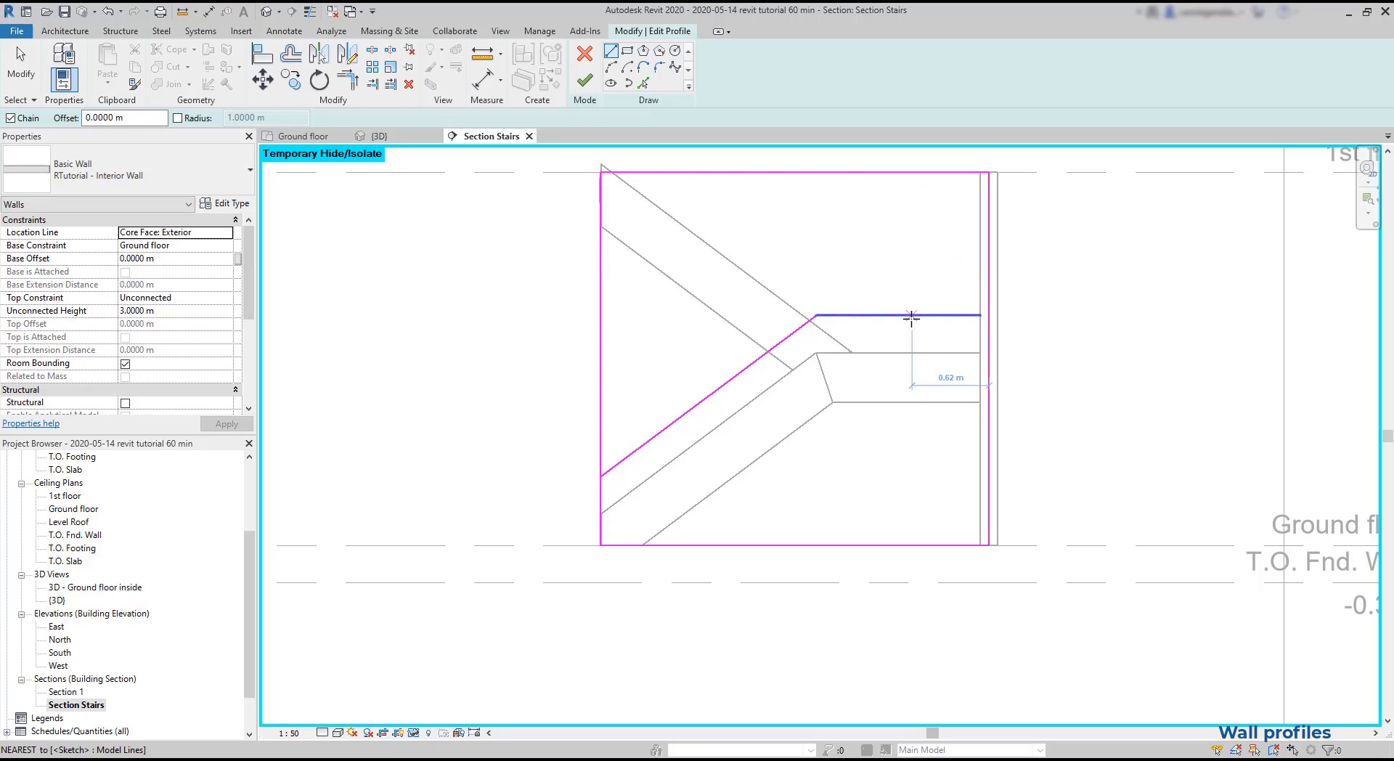
pyautogui.click(912, 315)
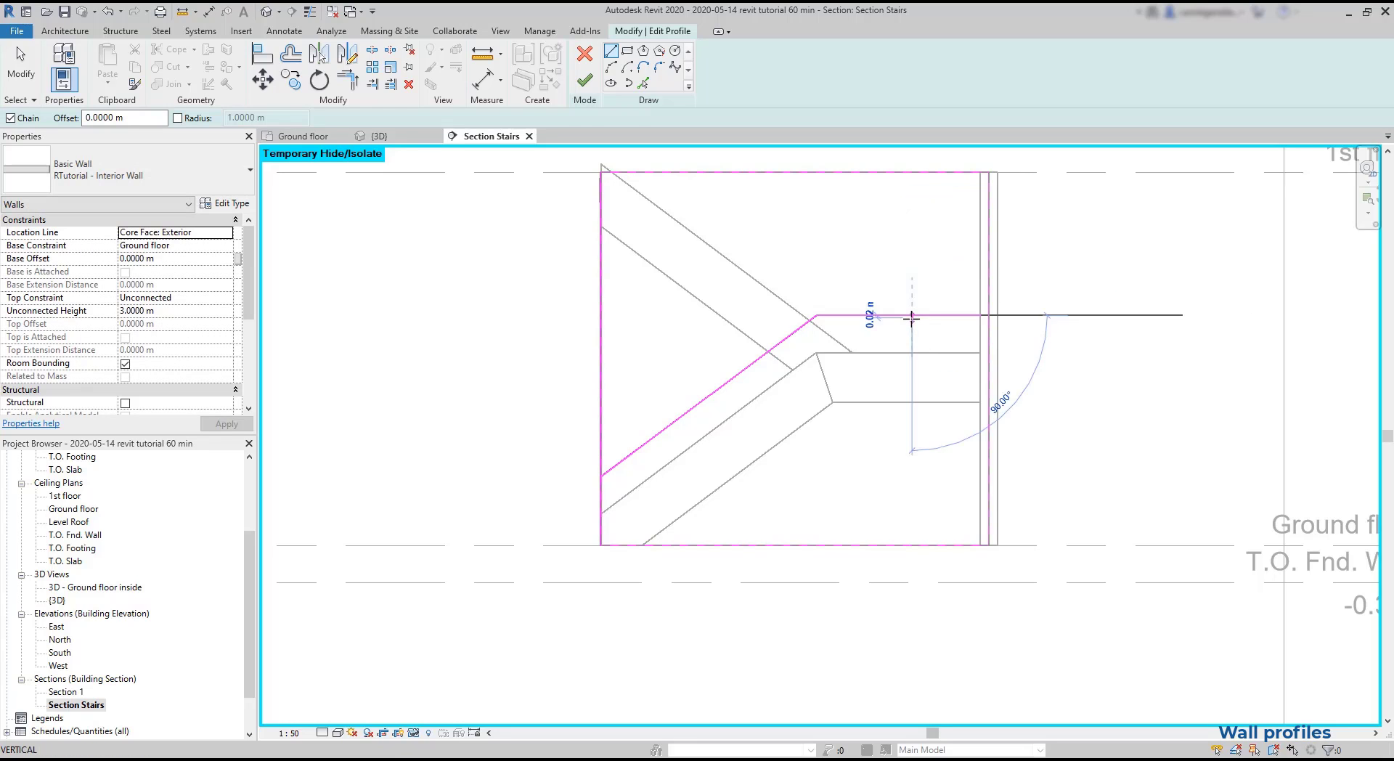
pyautogui.click(912, 173)
pyautogui.press('Escape')
pyautogui.press('Escape')
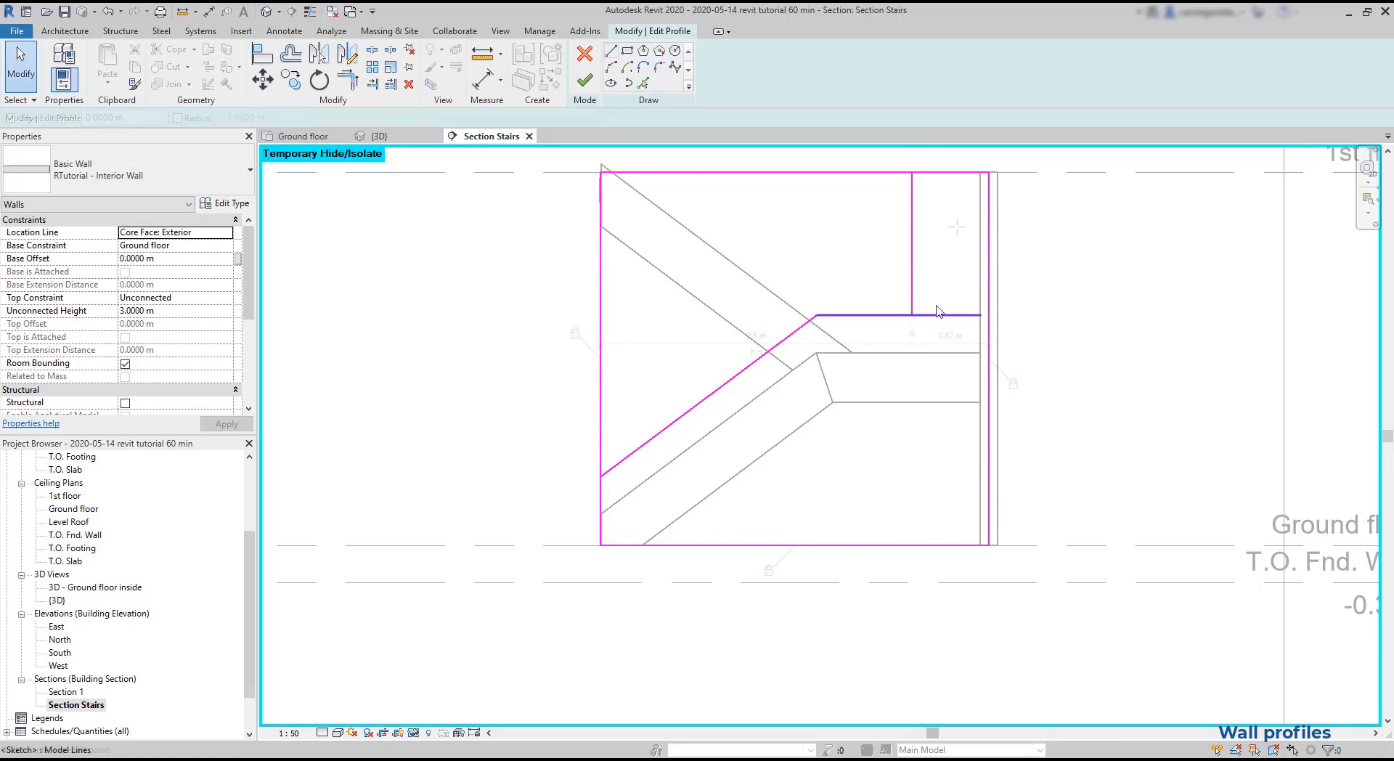
# - Place the new vertical profile line 0.5 m from the wall's right face
pyautogui.click(913, 299)
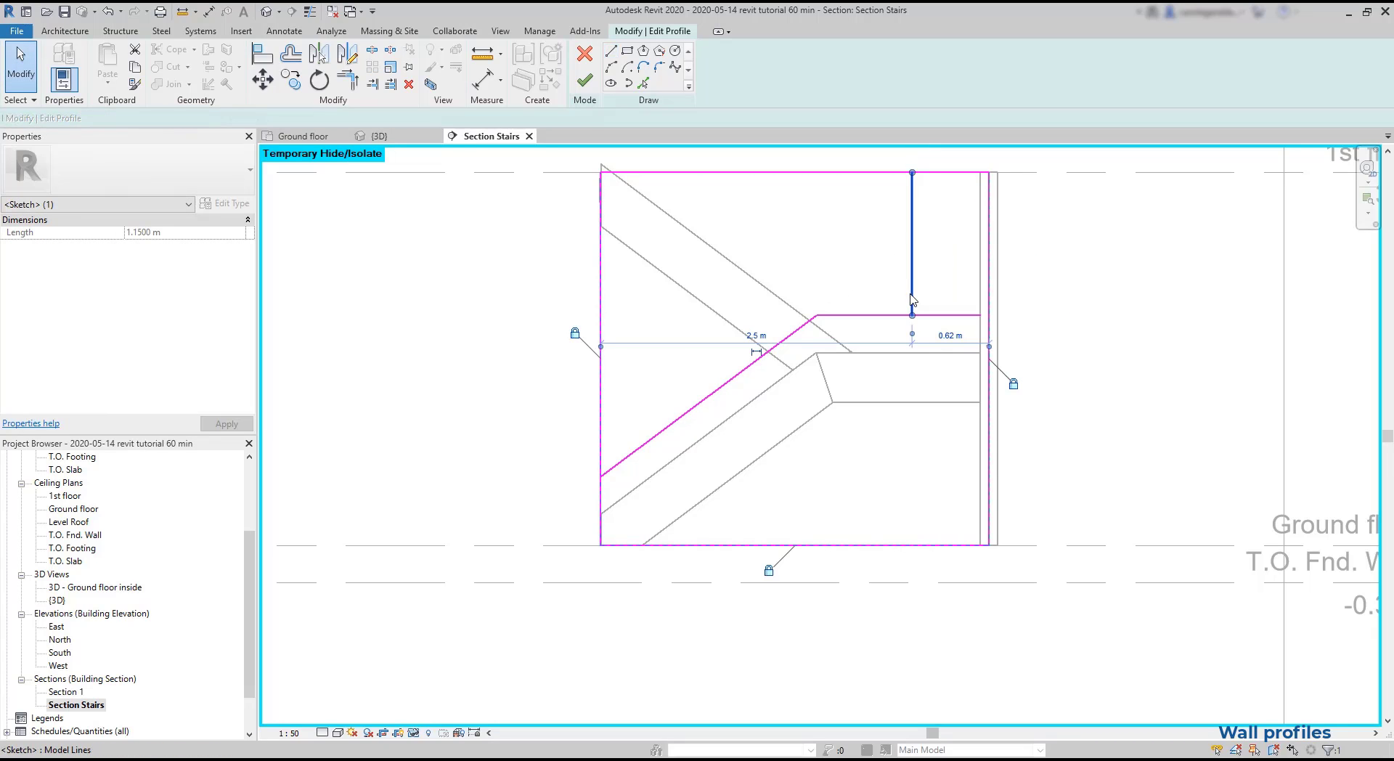
pyautogui.click(981, 353)
pyautogui.scroll(2, 968, 354)
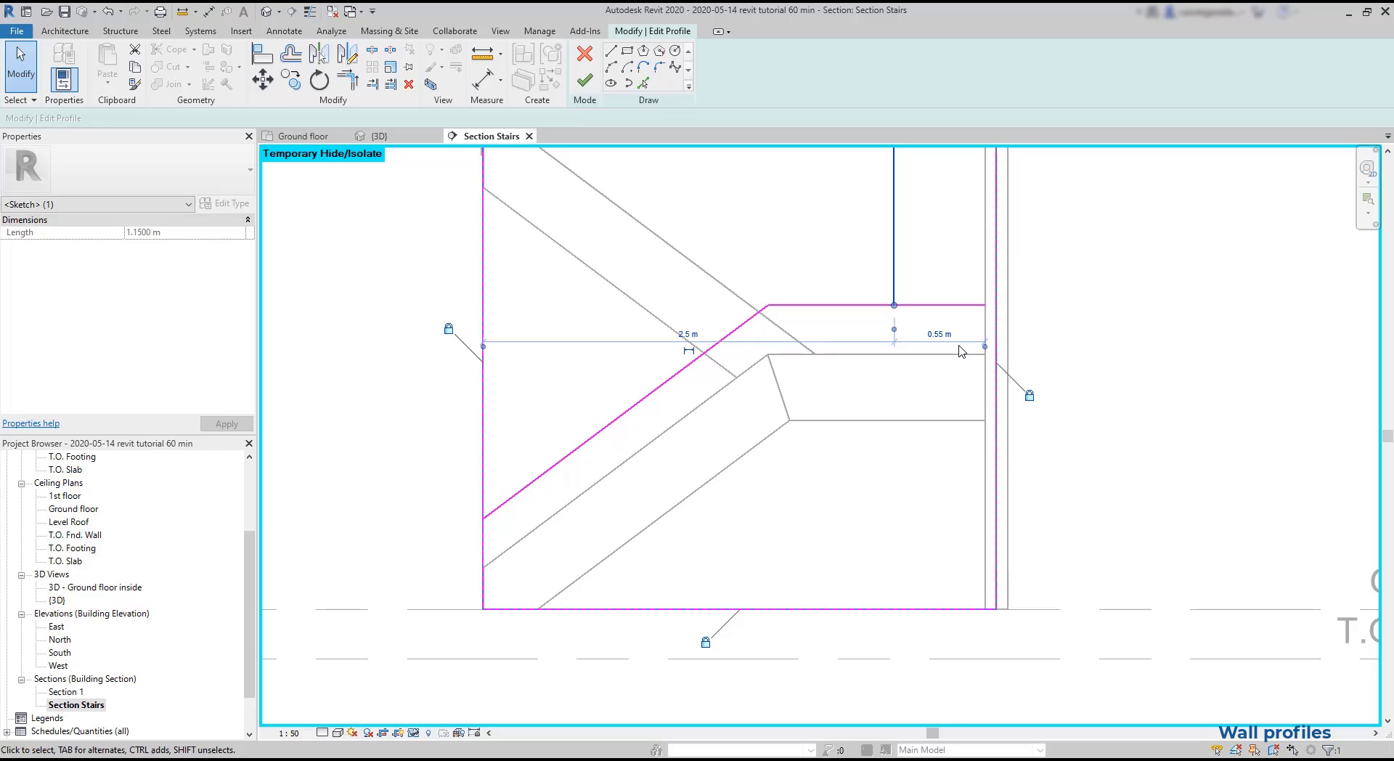
pyautogui.click(944, 337)
pyautogui.write('0.5')
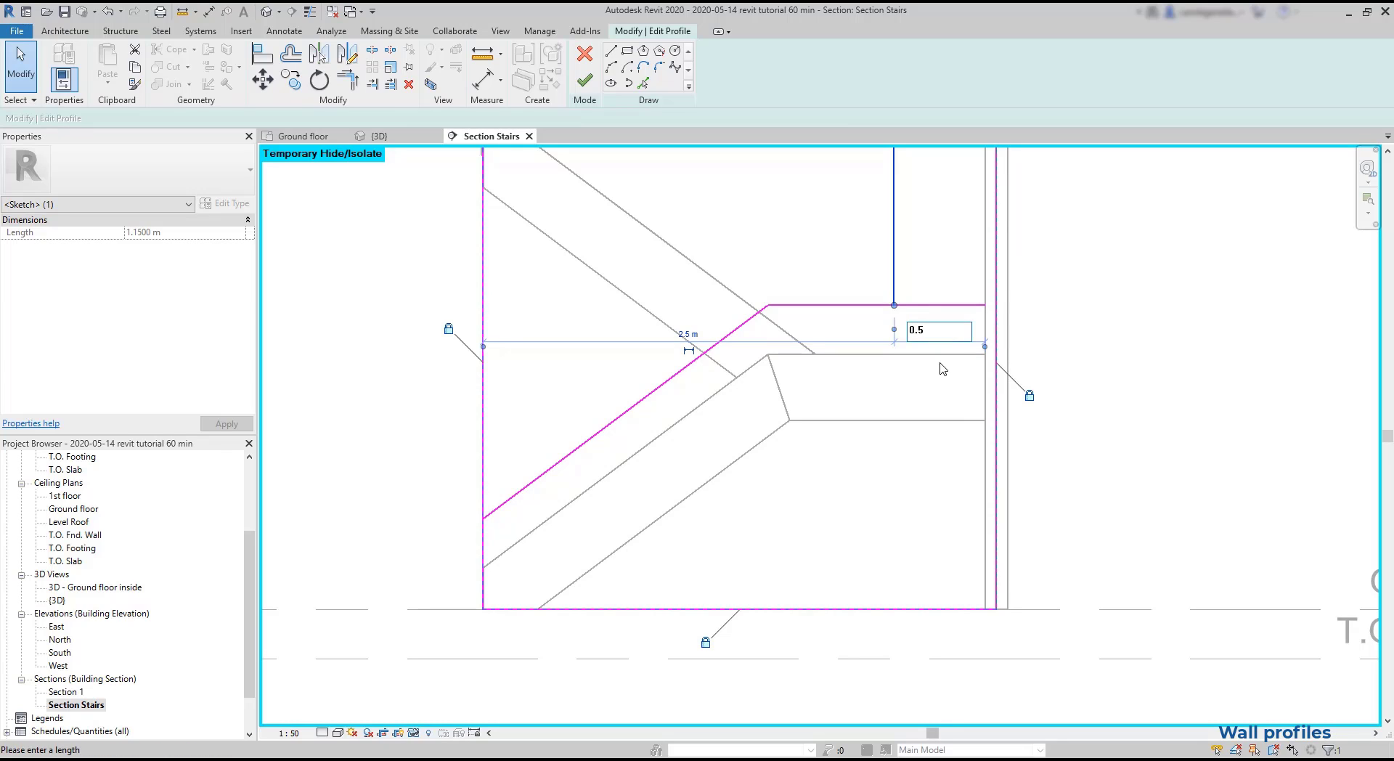
pyautogui.press('Return')
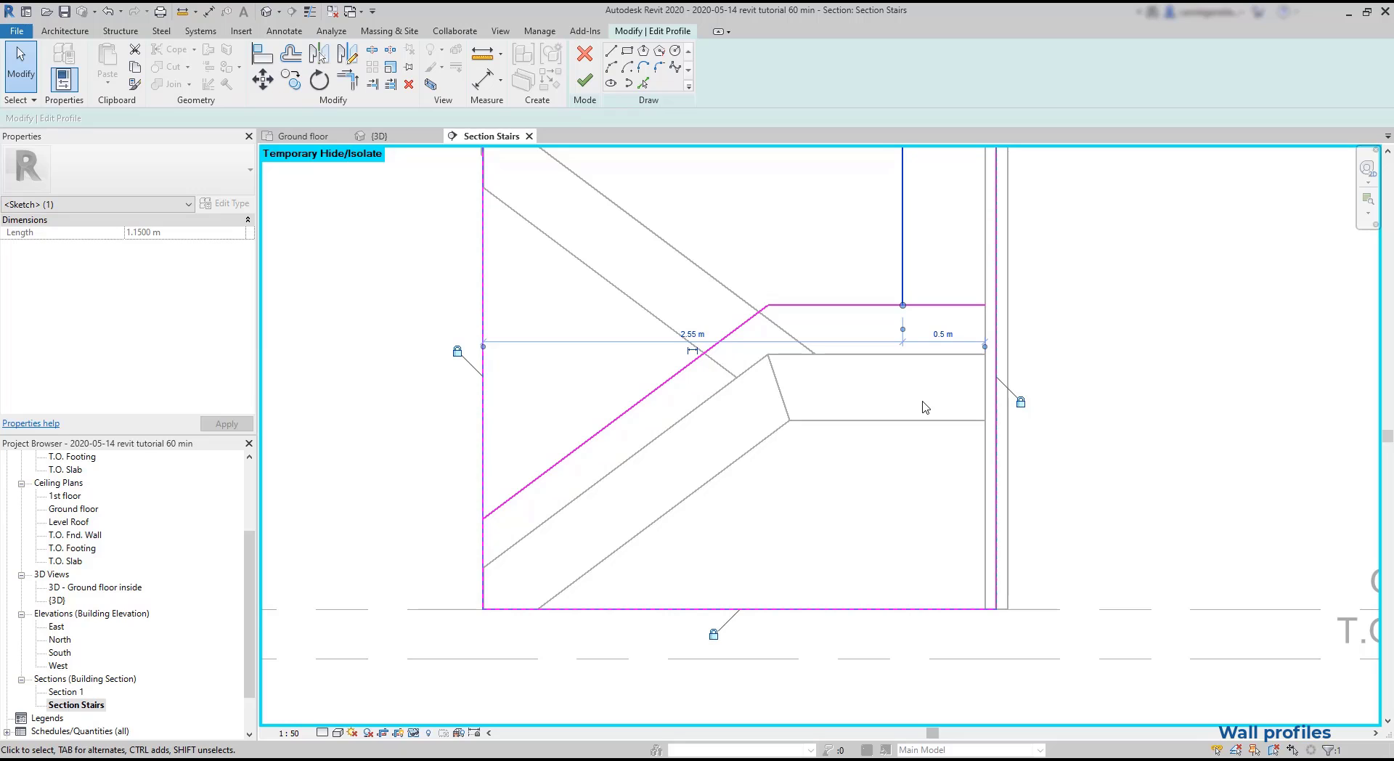
pyautogui.scroll(-3, 926, 406)
pyautogui.scroll(2, 908, 385)
# - Draw a joining line ending at the landing corner
pyautogui.press('l')
pyautogui.press('i')
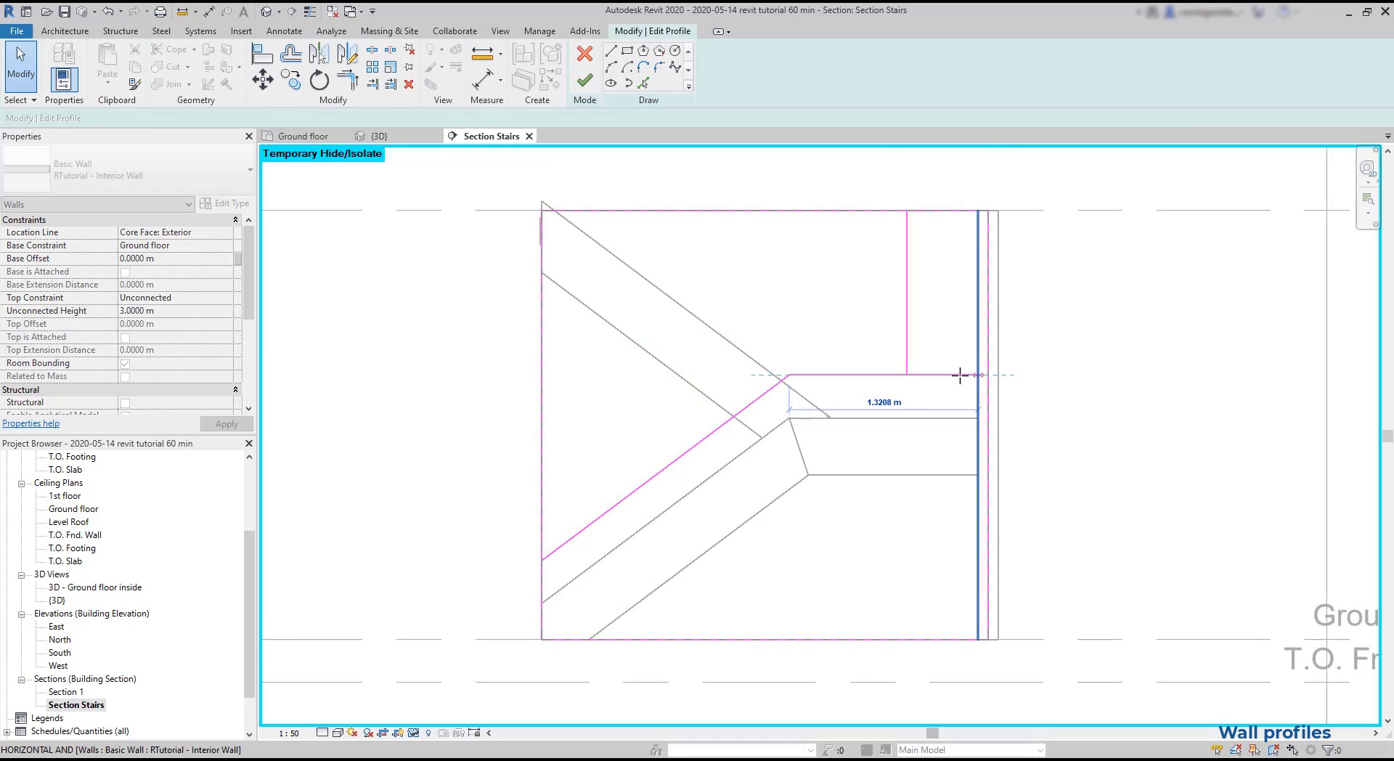
pyautogui.click(906, 374)
pyautogui.press('Escape')
pyautogui.press('Escape')
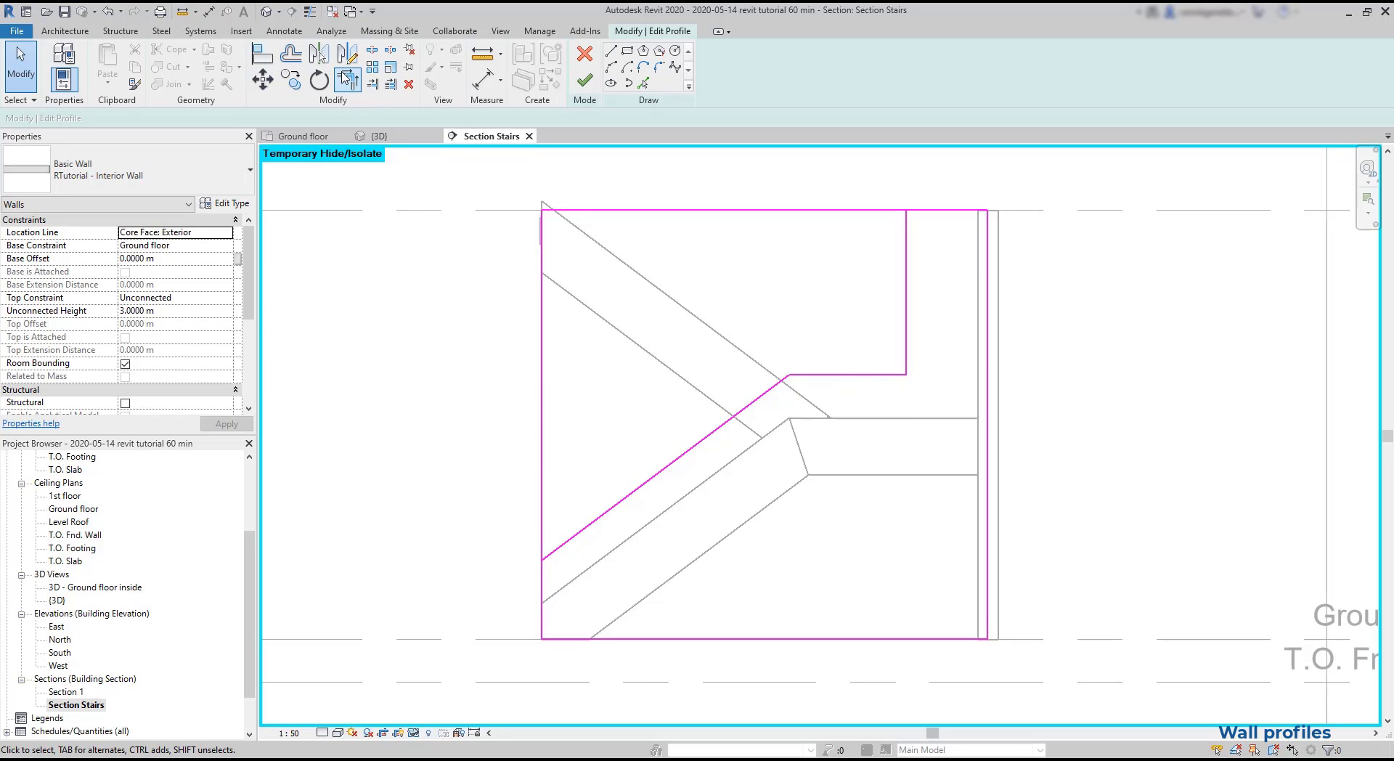
# - Trim the top line to the vertical, corner the left vertical with the diagonal, and finish the profile
pyautogui.click(347, 79)
pyautogui.click(906, 256)
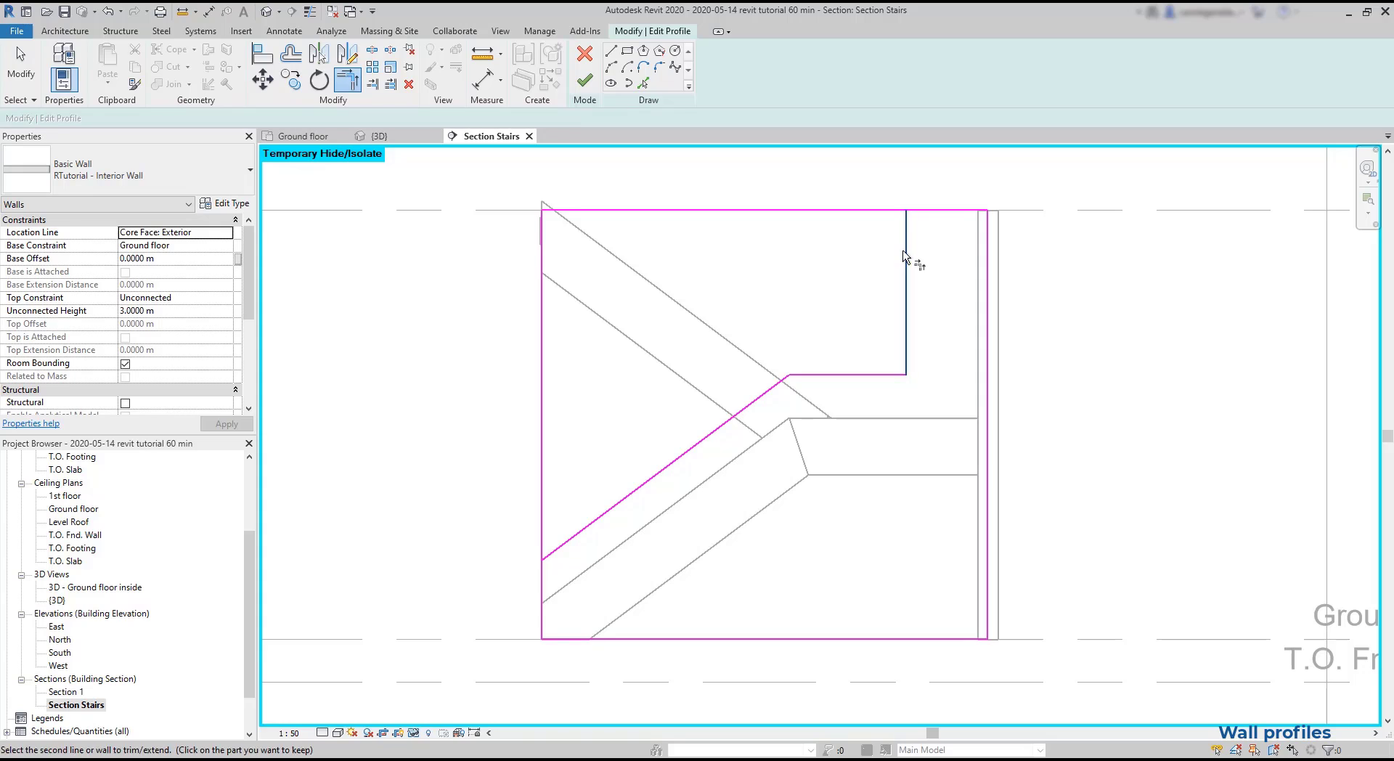
pyautogui.click(942, 211)
pyautogui.click(543, 589)
pyautogui.click(557, 551)
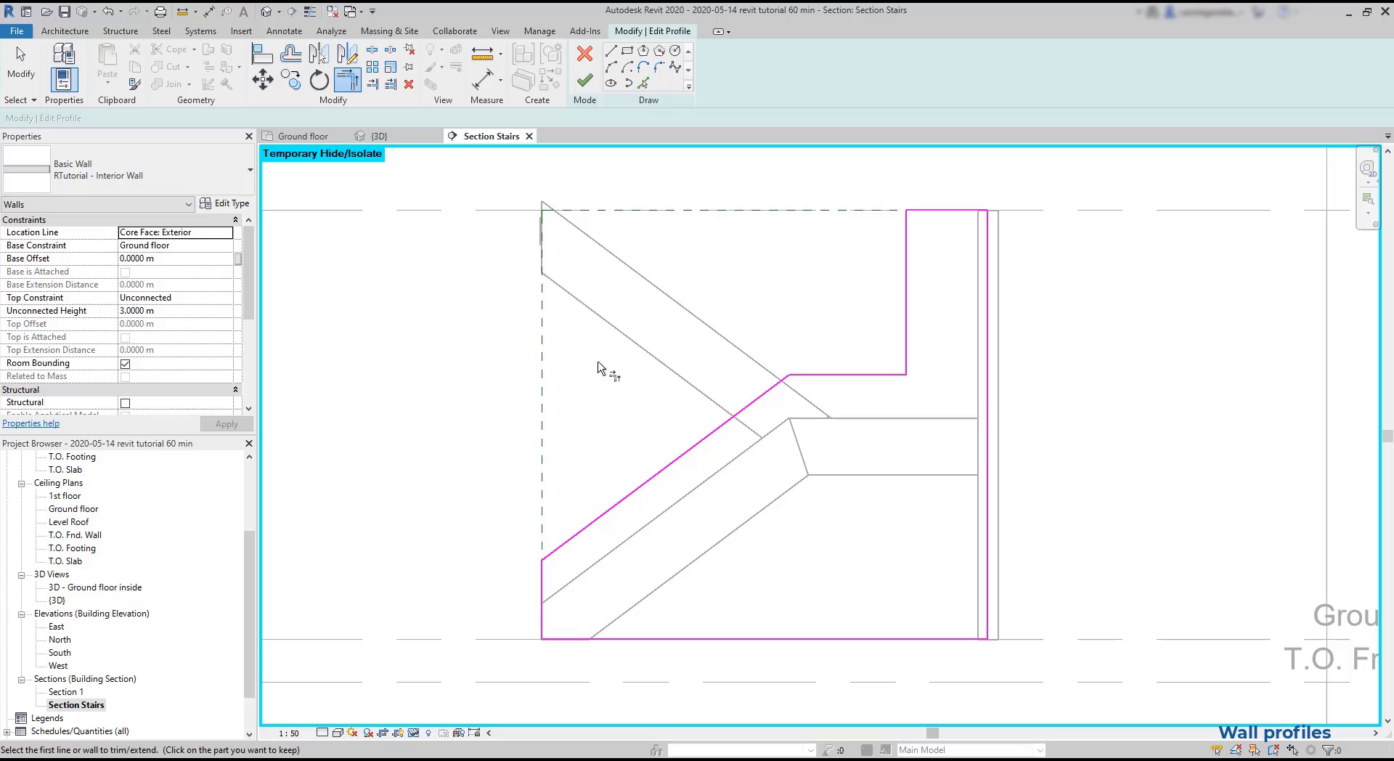
pyautogui.click(585, 82)
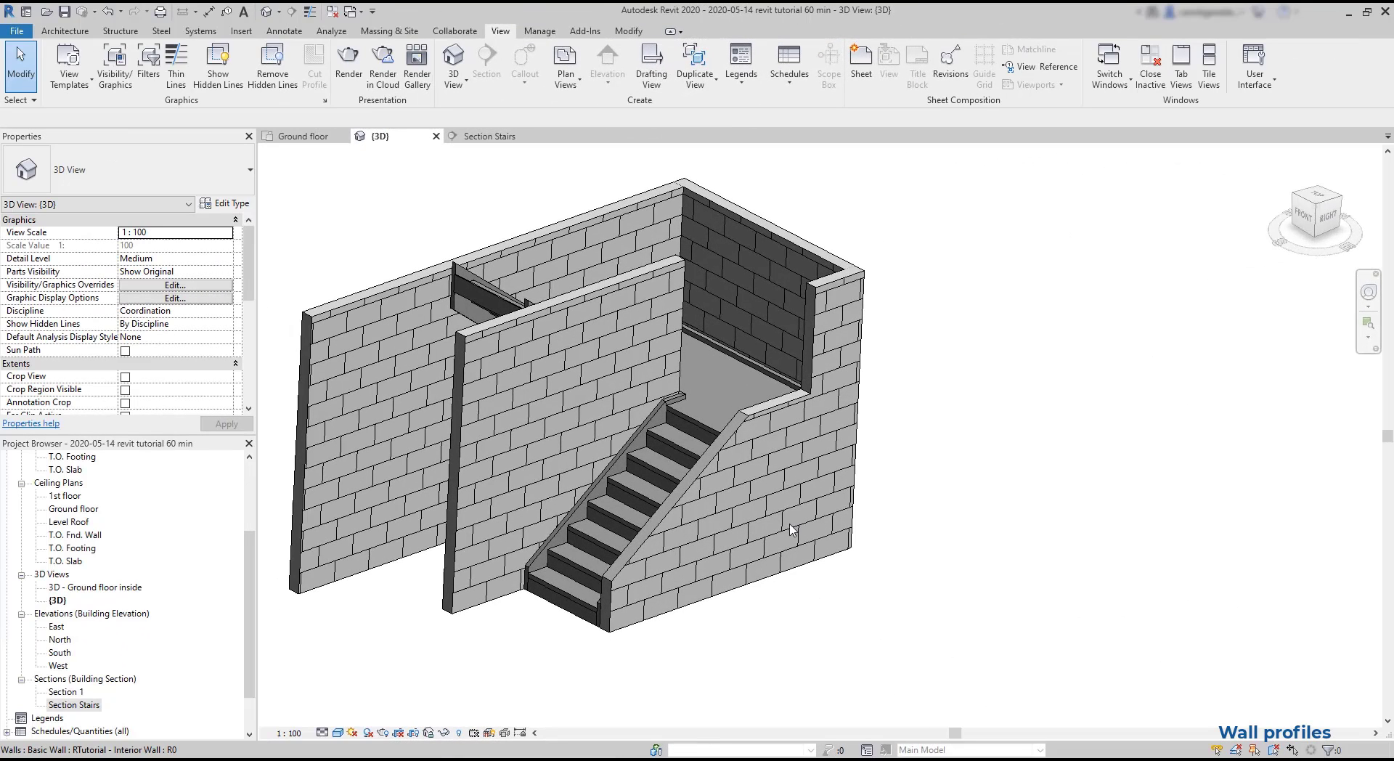
# - Reopen the stair wall's profile and extend the landing line to the wall's right edge
pyautogui.doubleClick(746, 421)
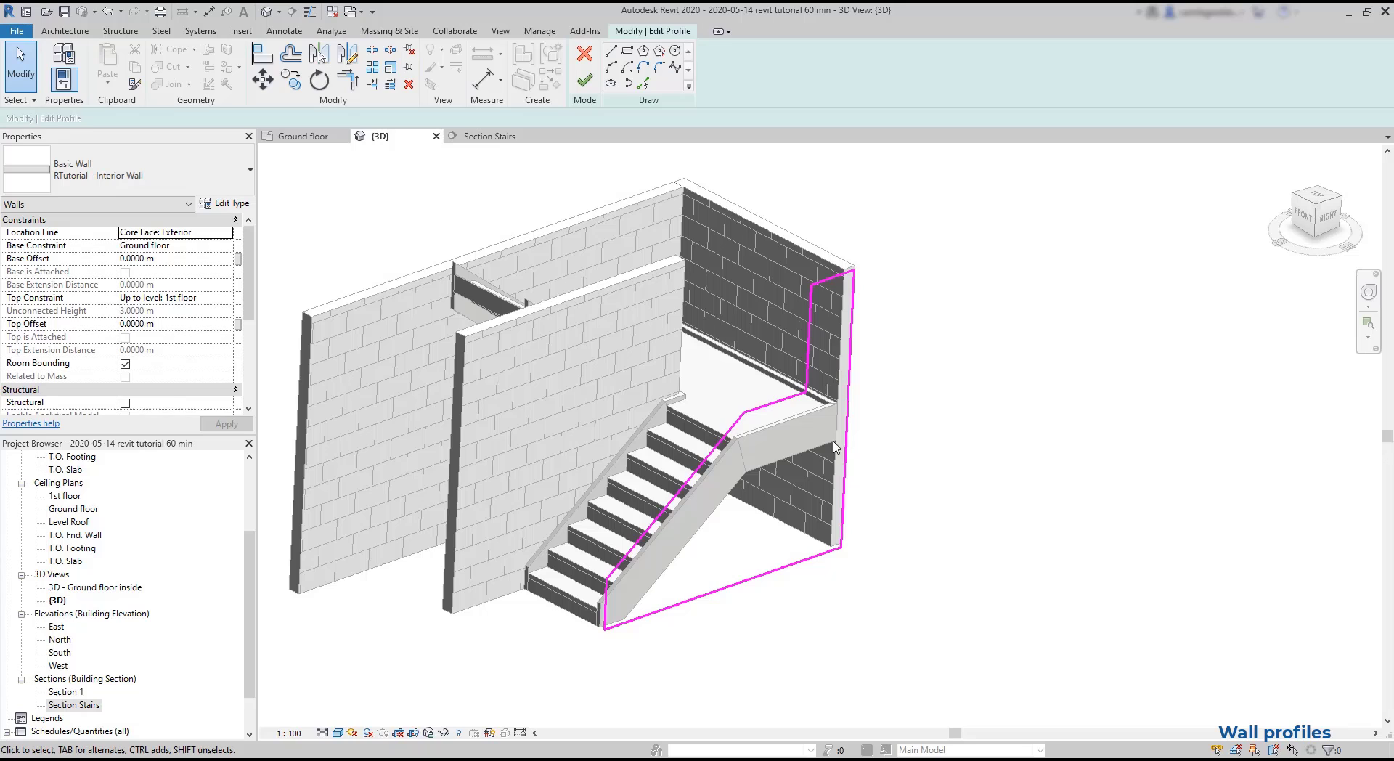
pyautogui.scroll(2, 875, 291)
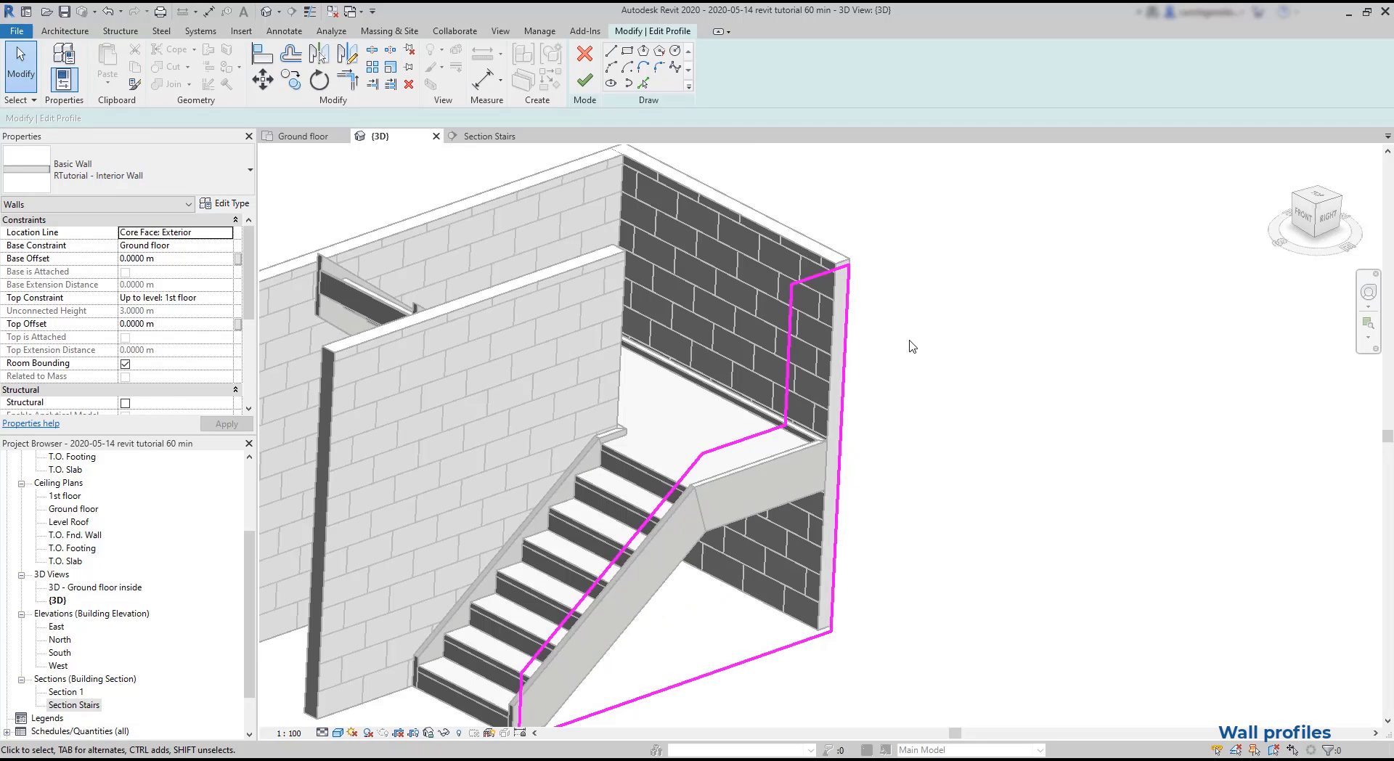
pyautogui.click(779, 429)
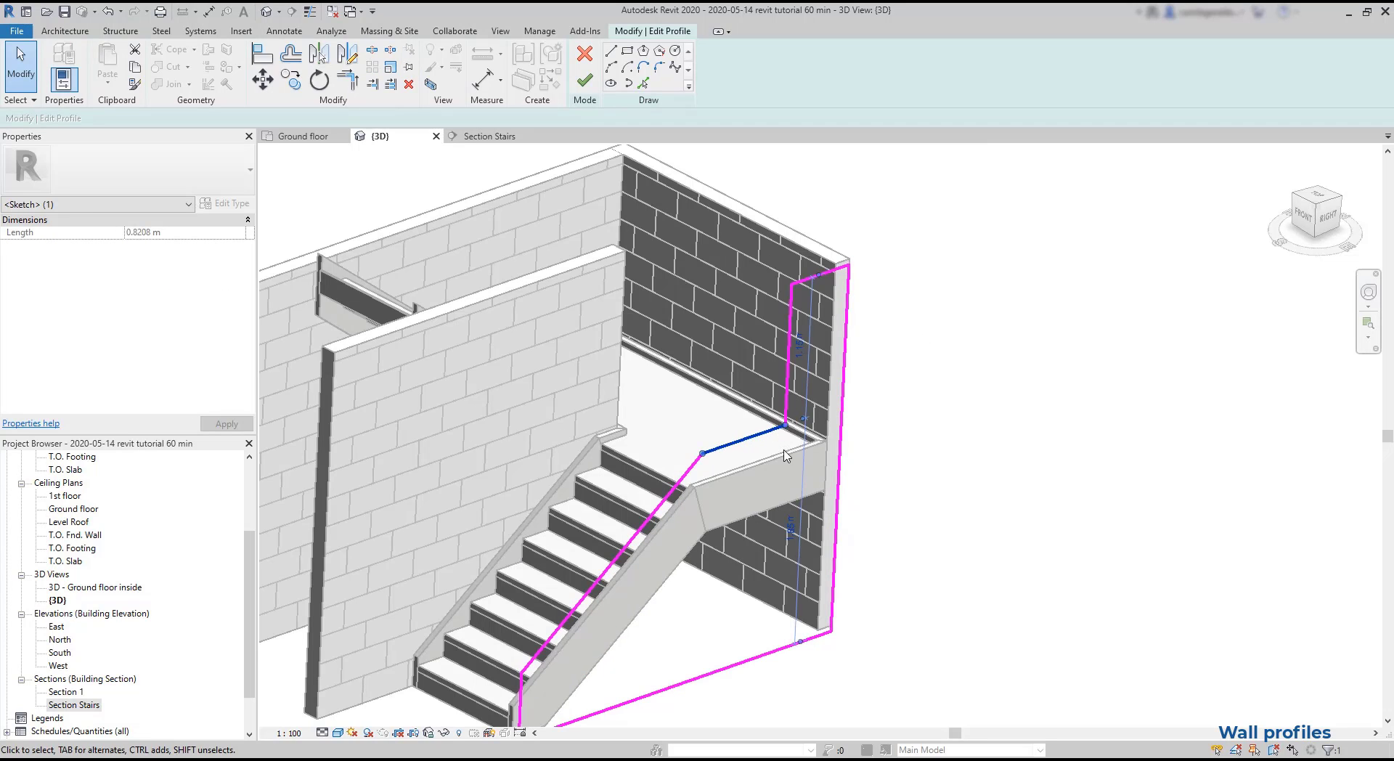
pyautogui.moveTo(792, 434); pyautogui.dragTo(841, 408)
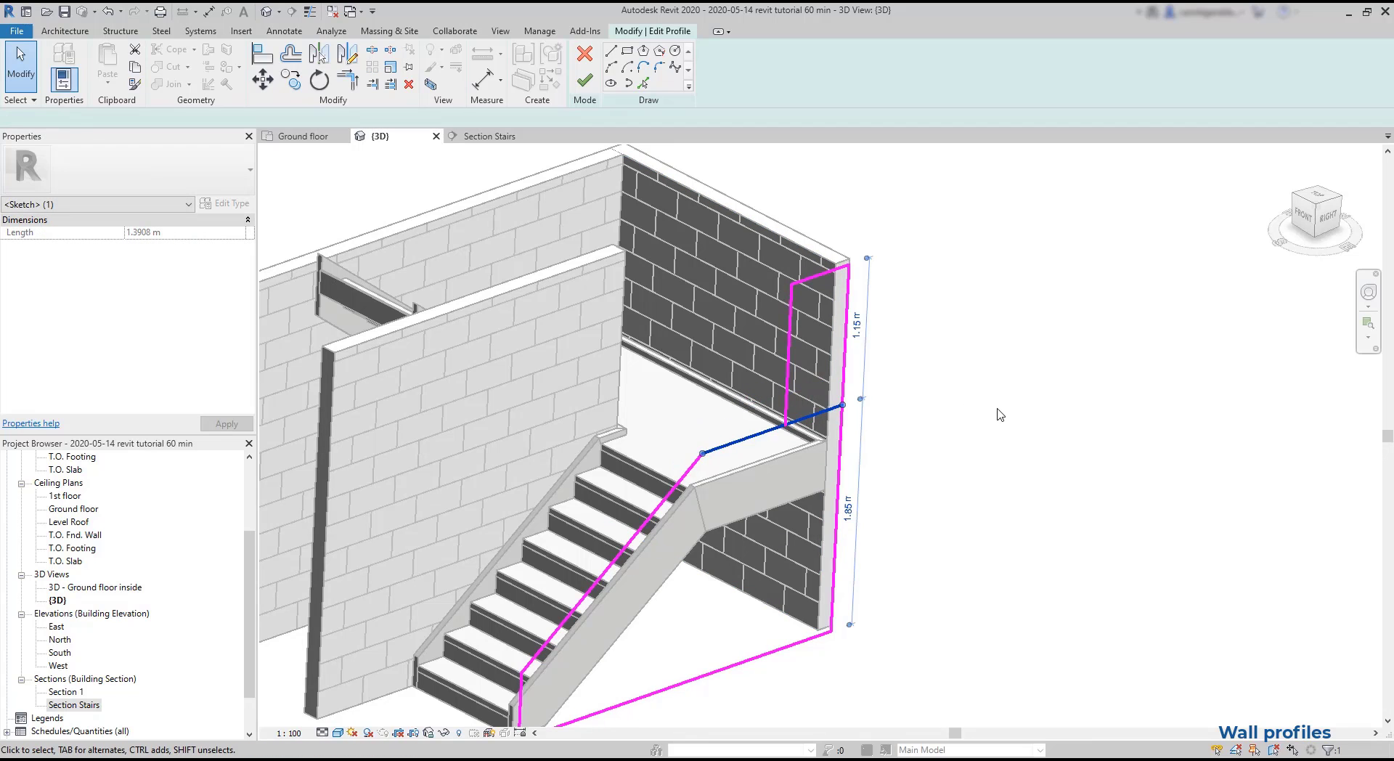
pyautogui.click(997, 415)
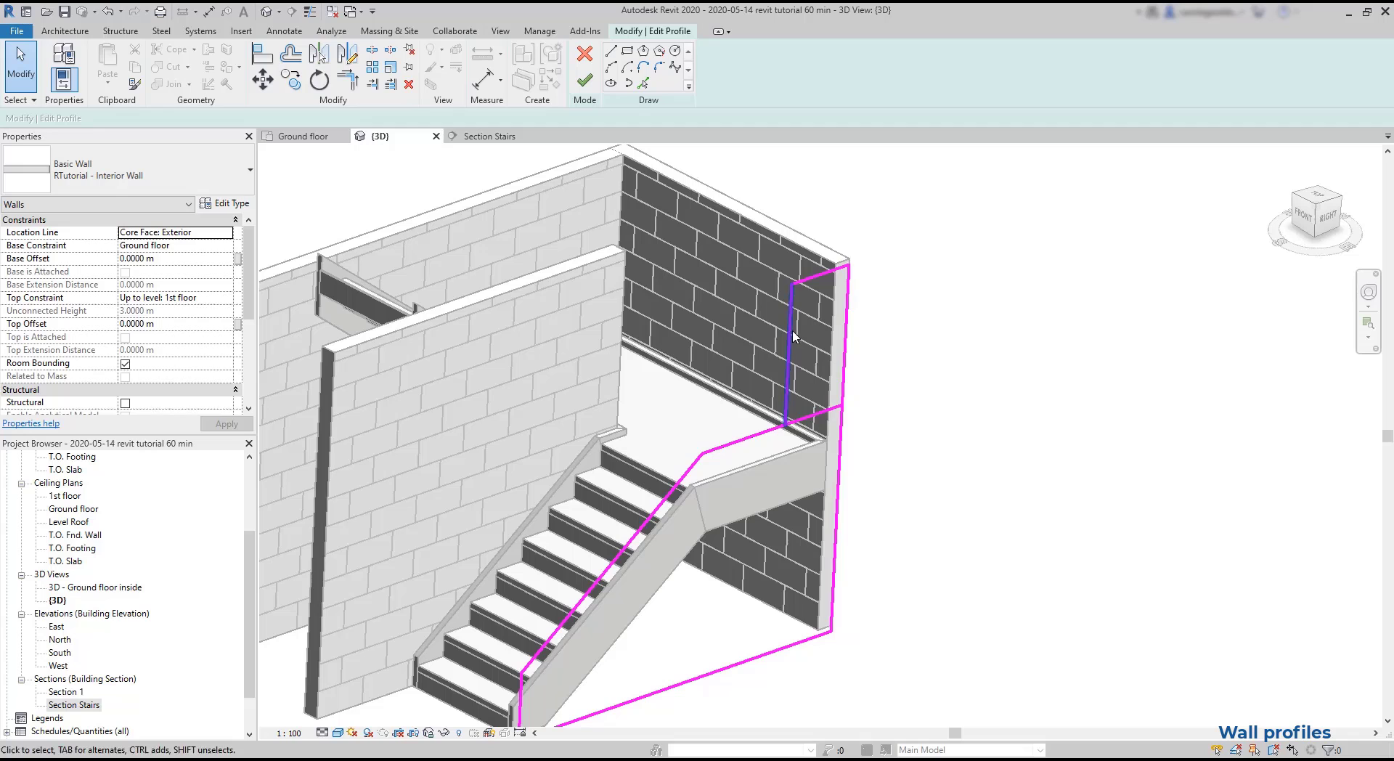
pyautogui.hotkey('ctrl', 'z')
pyautogui.click(774, 435)
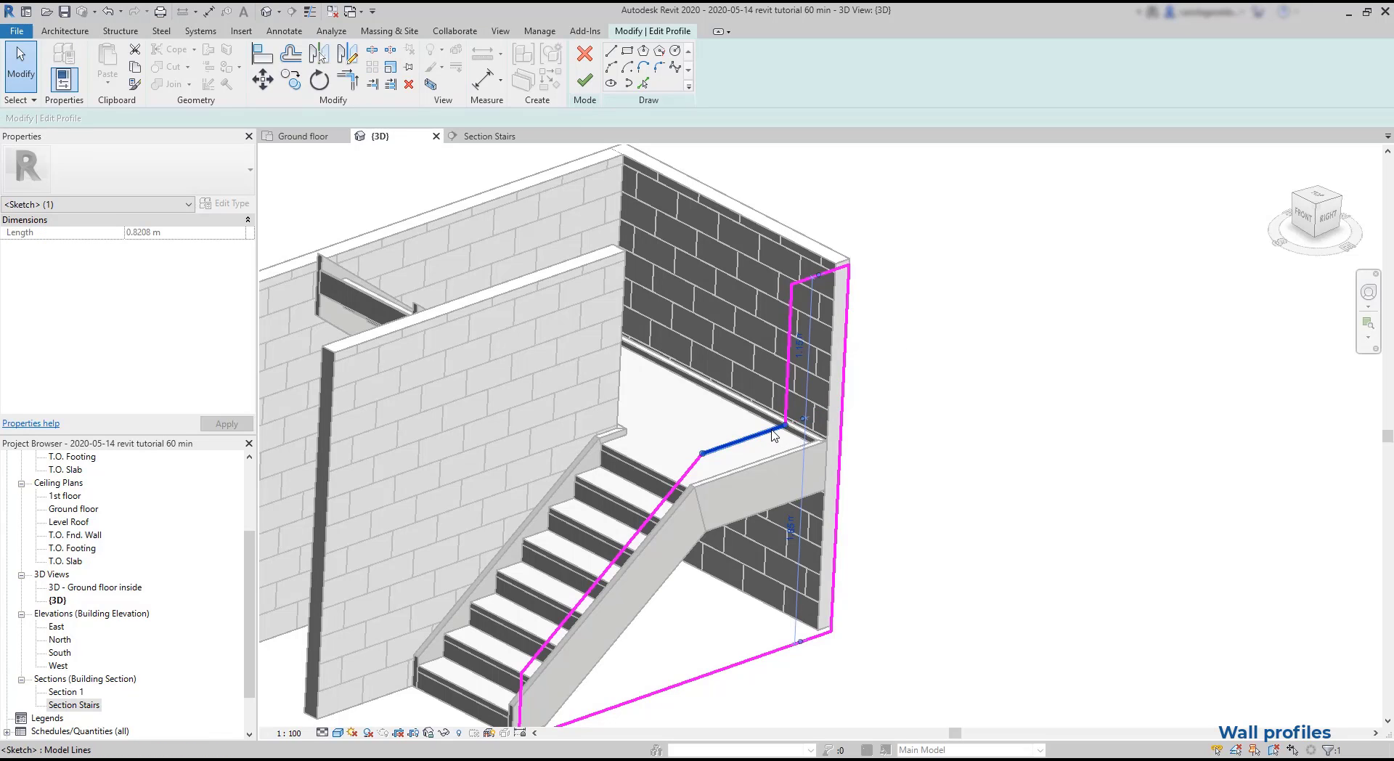
pyautogui.moveTo(791, 438)
pyautogui.mouseDown()
pyautogui.moveTo(813, 410)
pyautogui.moveTo(842, 406)
pyautogui.mouseUp()
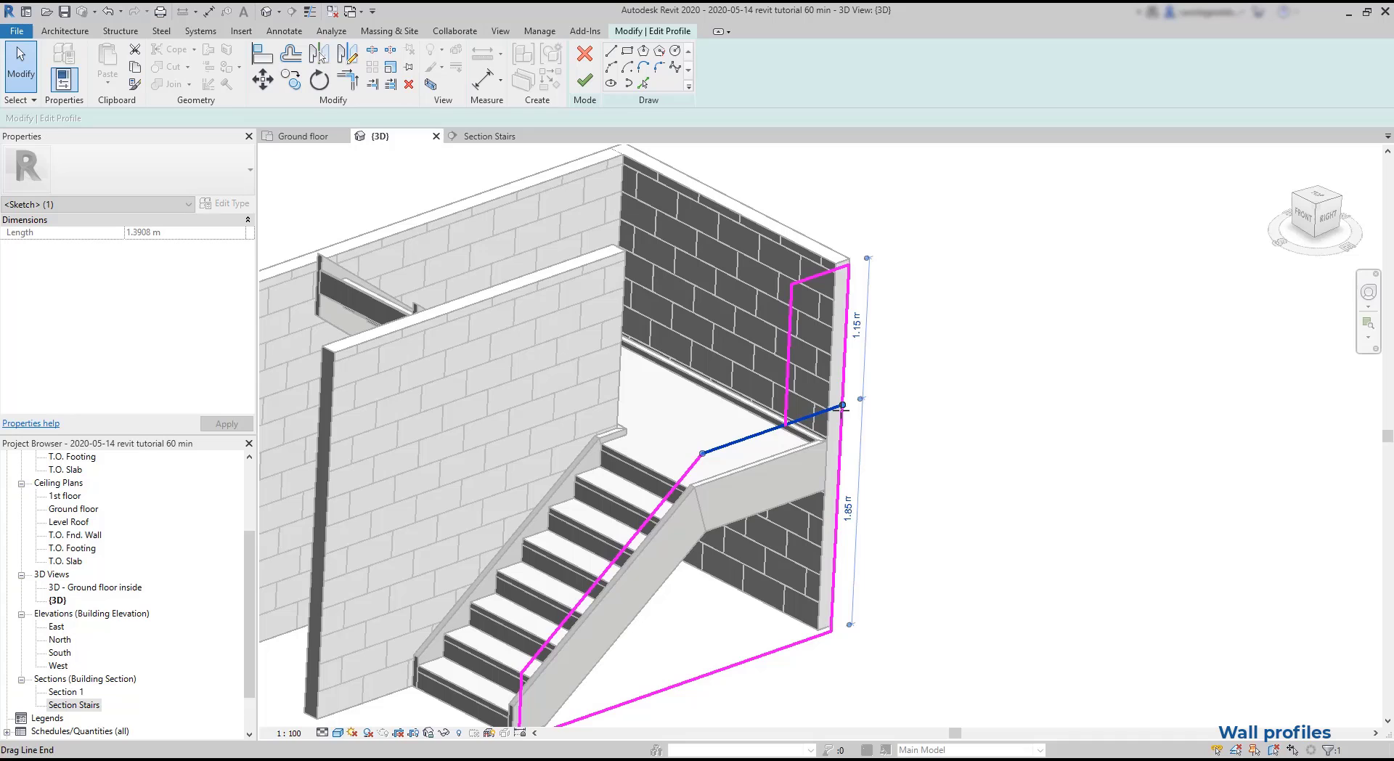
pyautogui.click(997, 414)
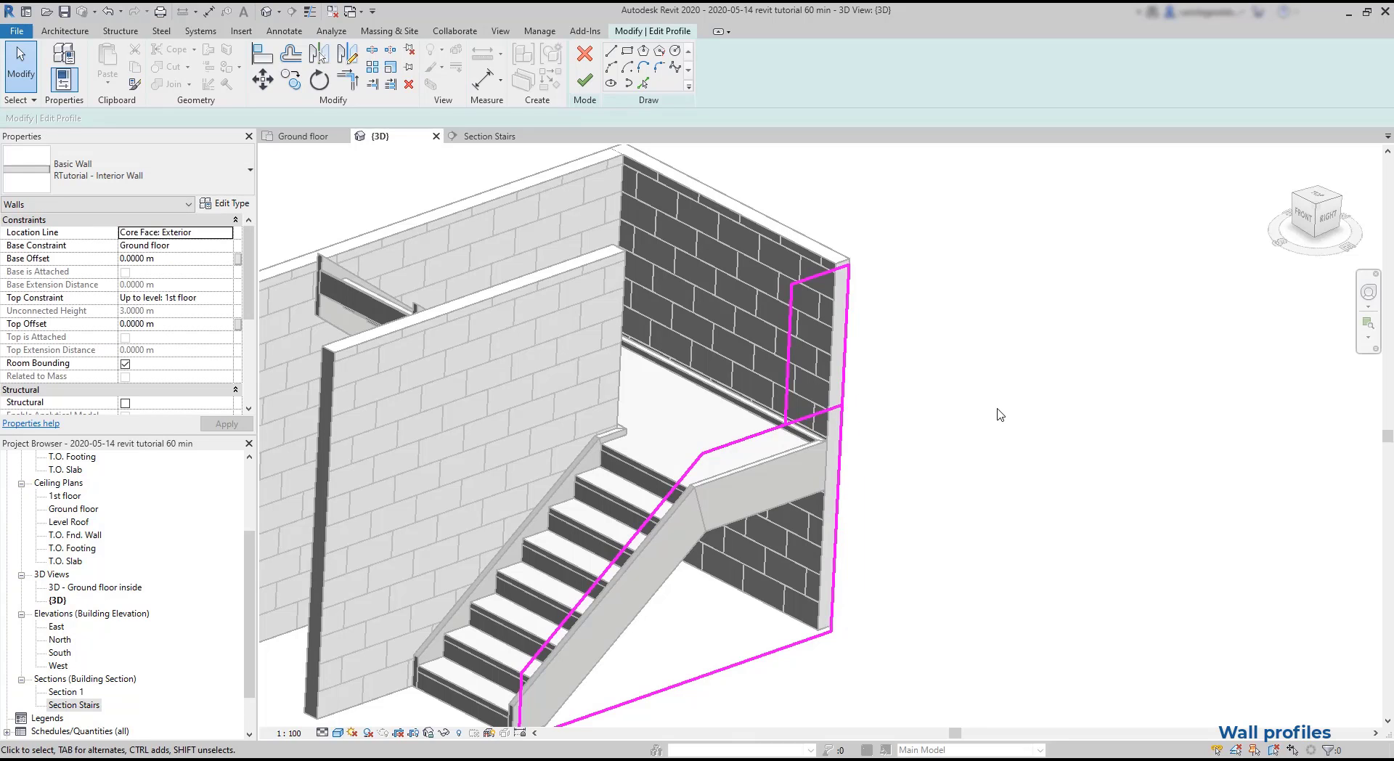
# - Delete the upper vertical line and the top profile line
pyautogui.click(792, 336)
pyautogui.press('Delete')
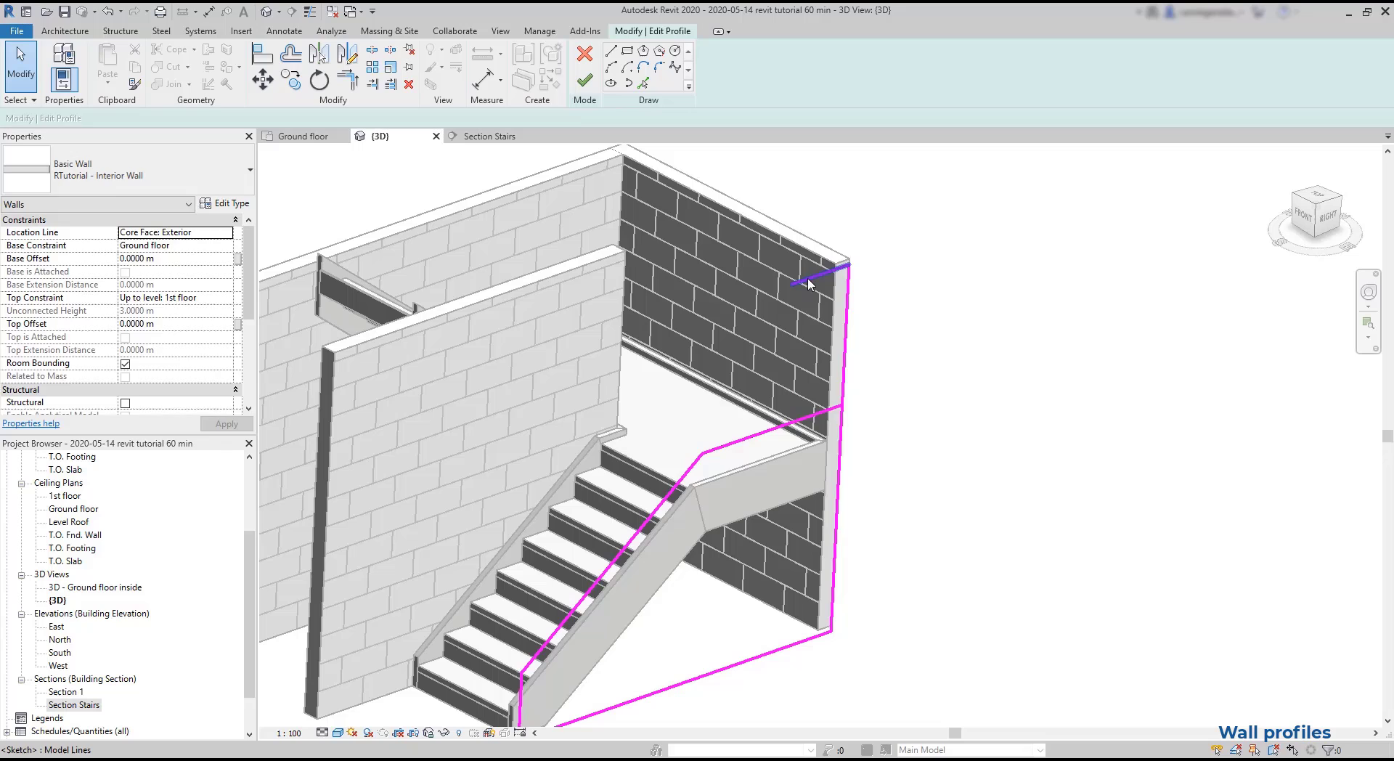
pyautogui.click(808, 283)
pyautogui.press('Delete')
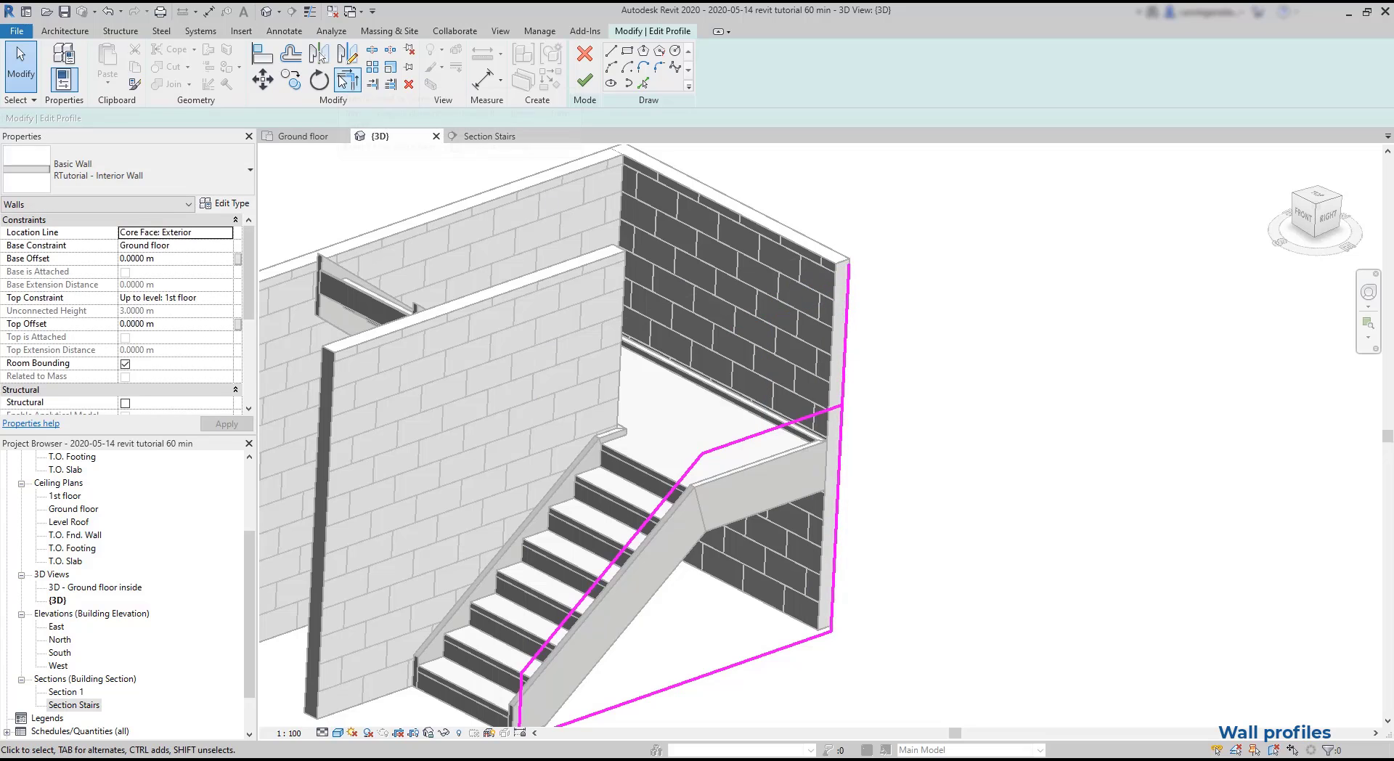
# - Join the right vertical and landing line at a corner and finish the profile edit
pyautogui.click(344, 82)
pyautogui.click(842, 440)
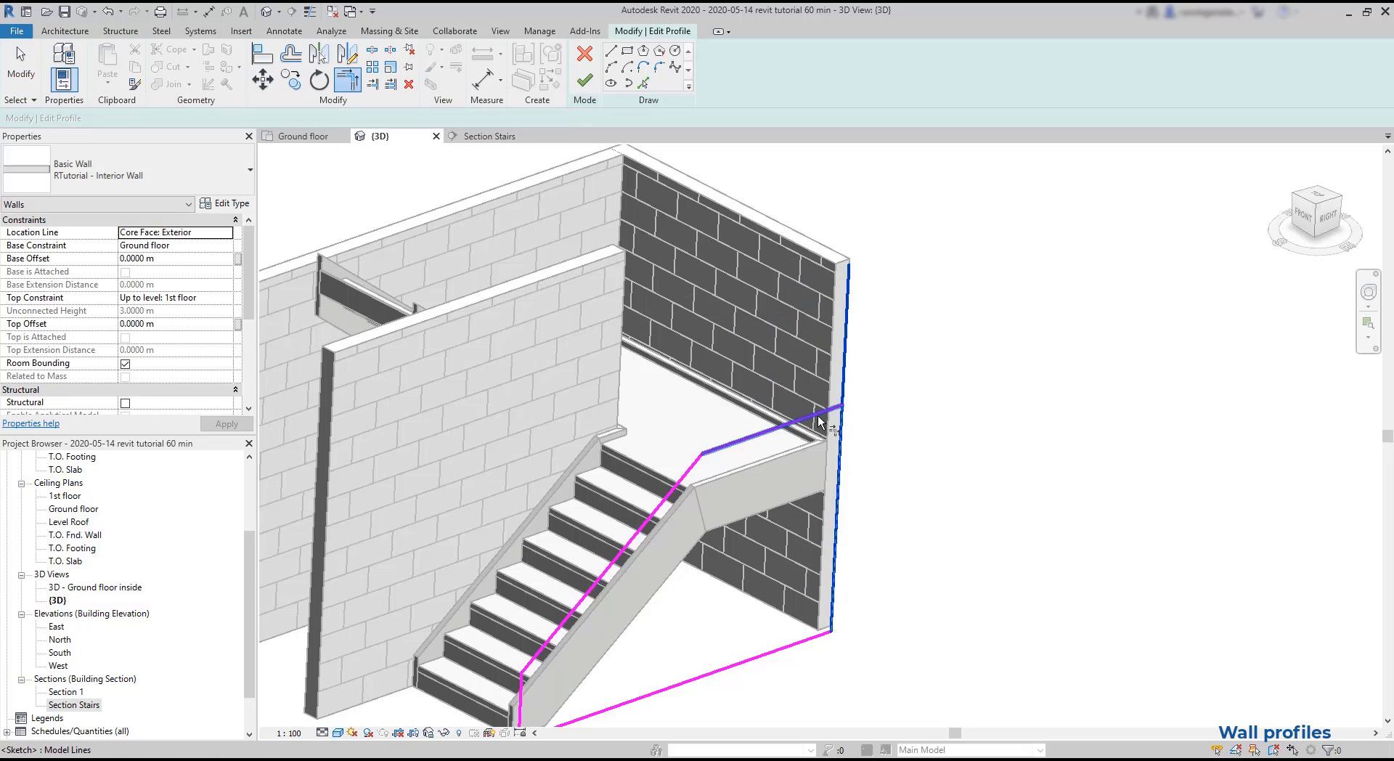
pyautogui.click(819, 421)
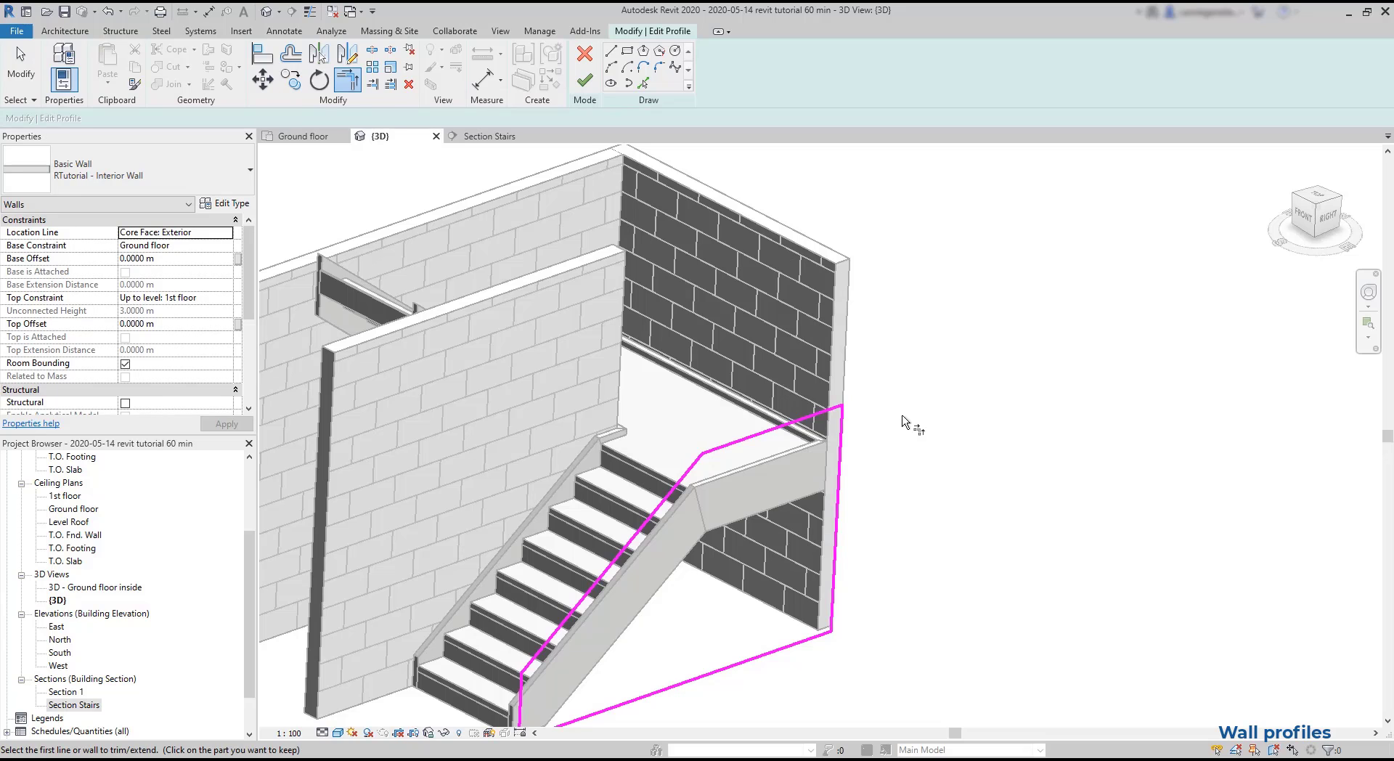
pyautogui.moveTo(934, 483); pyautogui.dragTo(978, 434, button='middle')
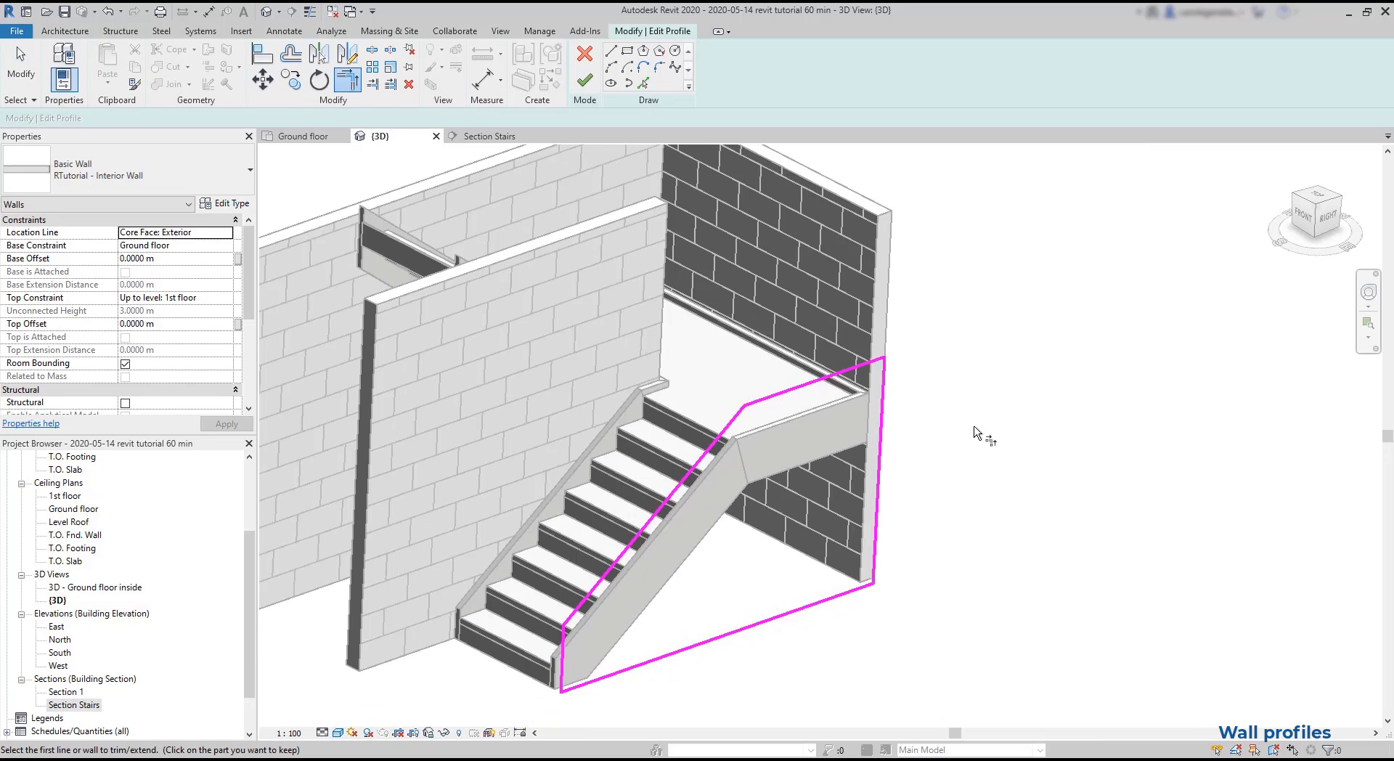
pyautogui.click(585, 81)
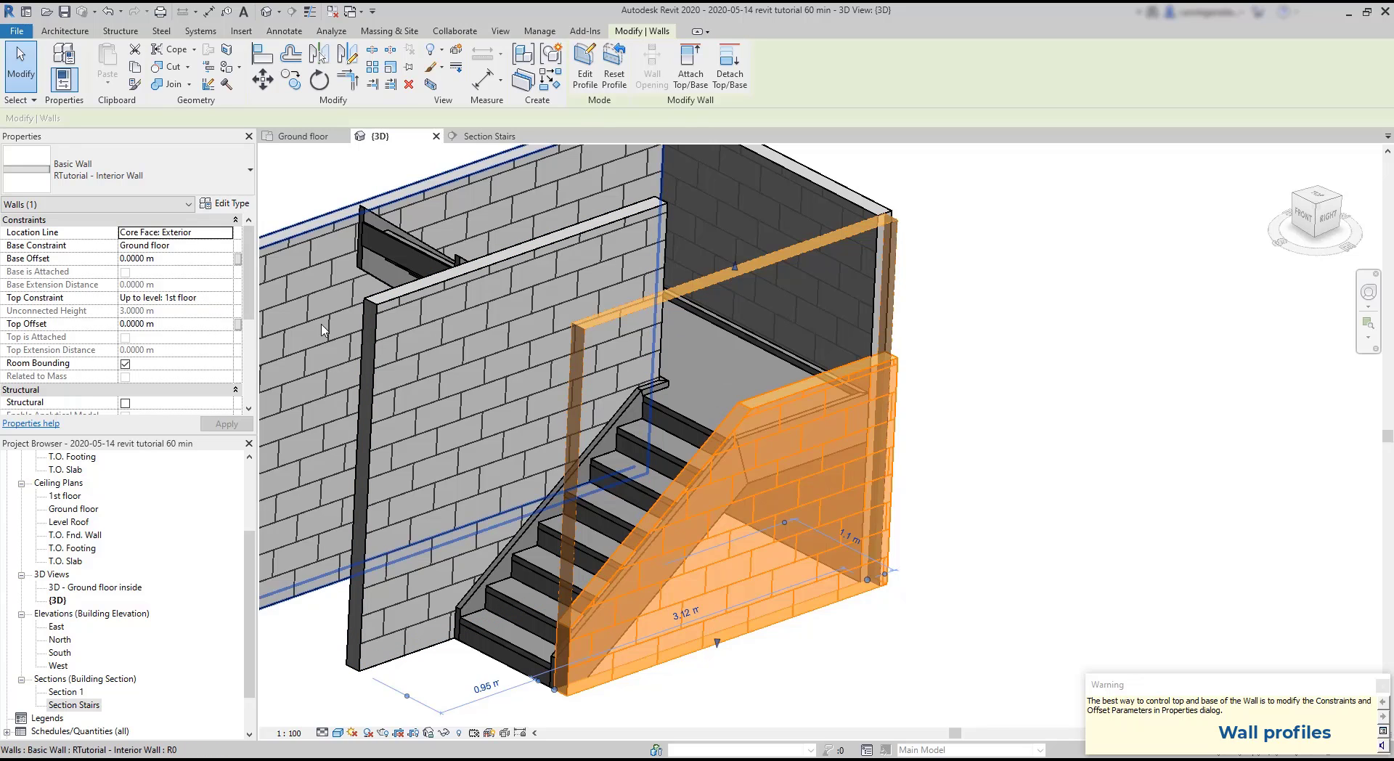
# - Set the stair-side wall's Top Constraint to Unconnected in Properties, apply it, and deselect the wall
pyautogui.click(227, 299)
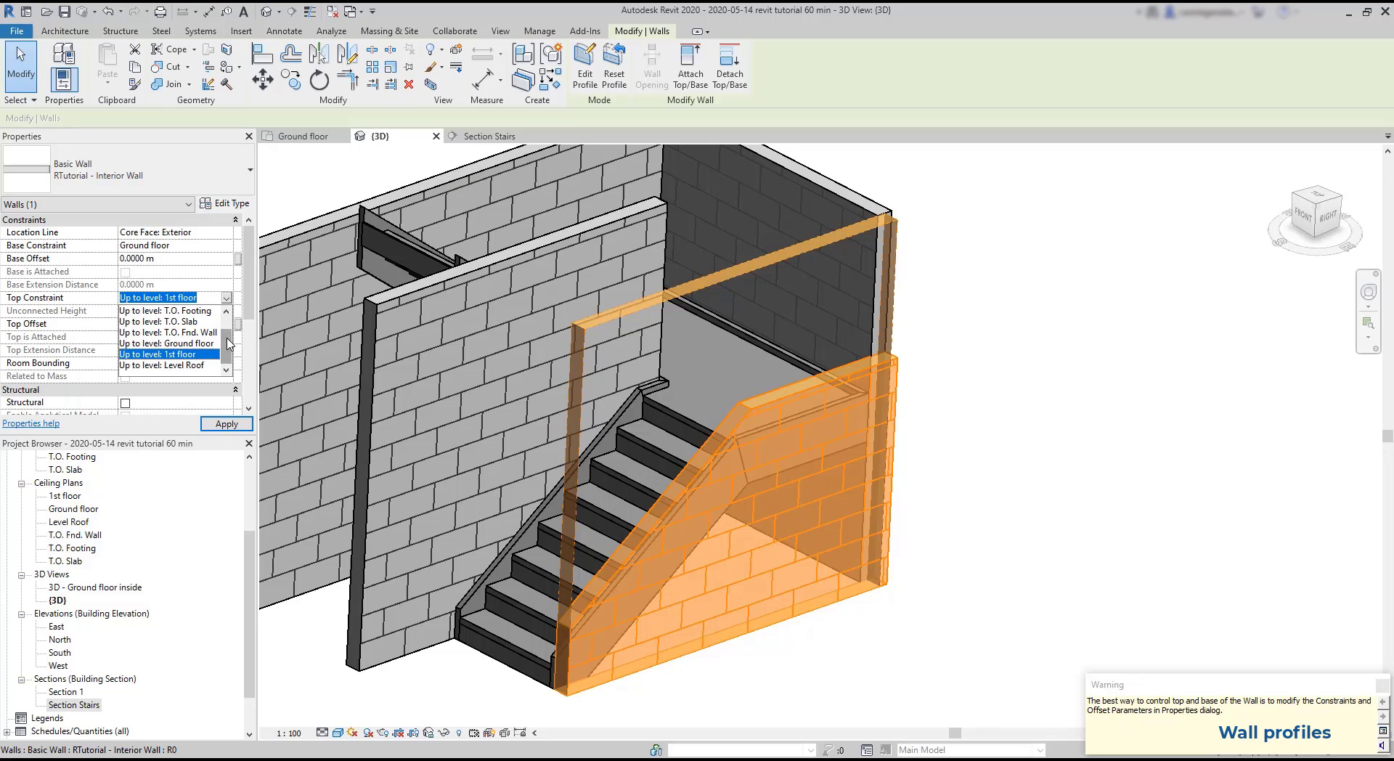
pyautogui.scroll(1, 226, 341)
pyautogui.click(190, 310)
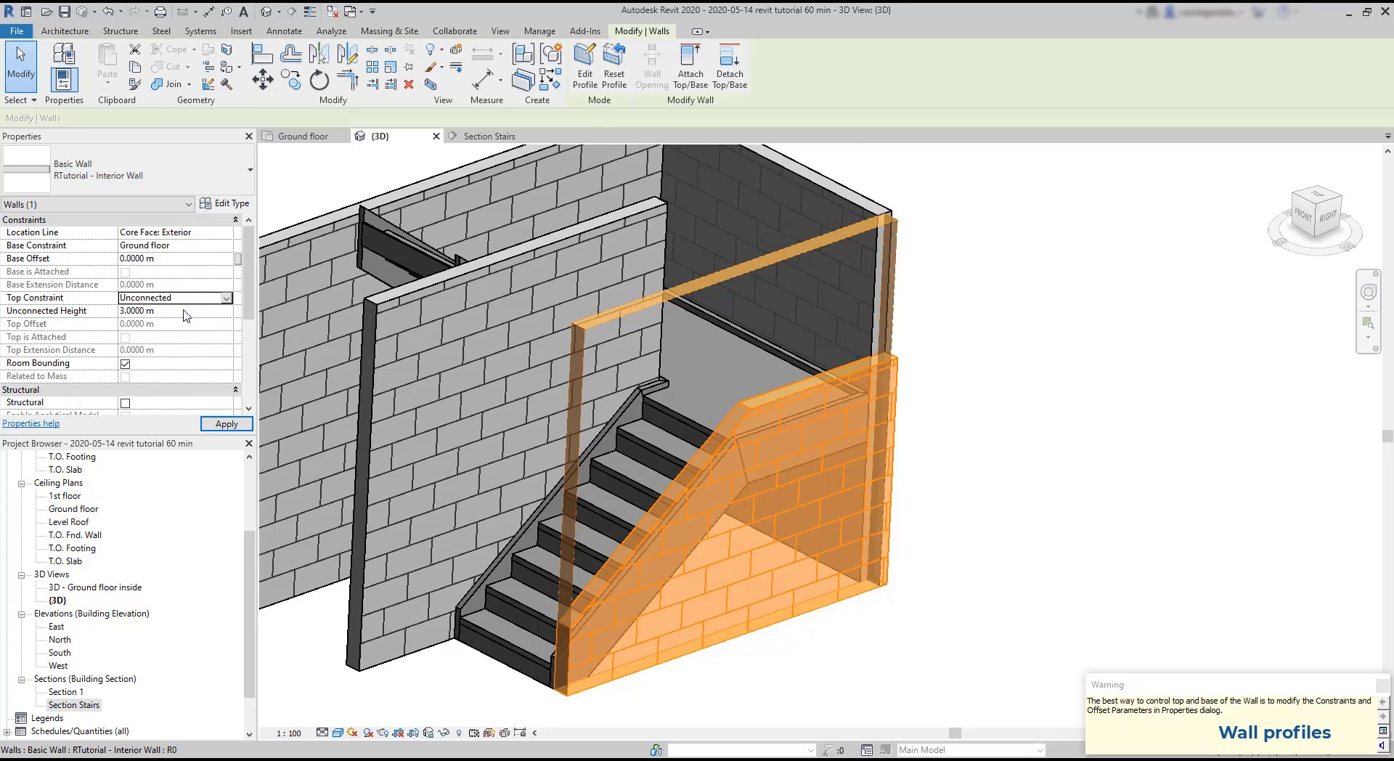
pyautogui.click(242, 426)
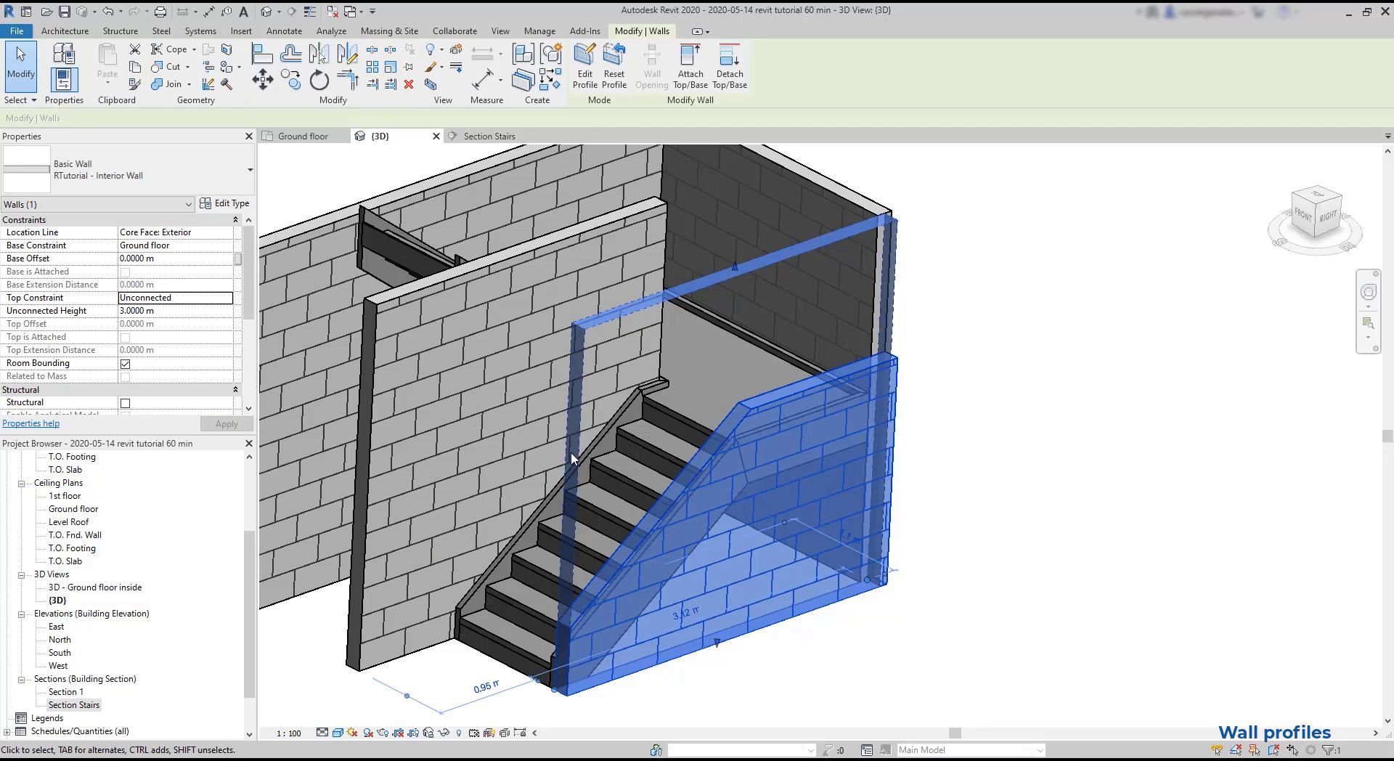
pyautogui.click(1013, 476)
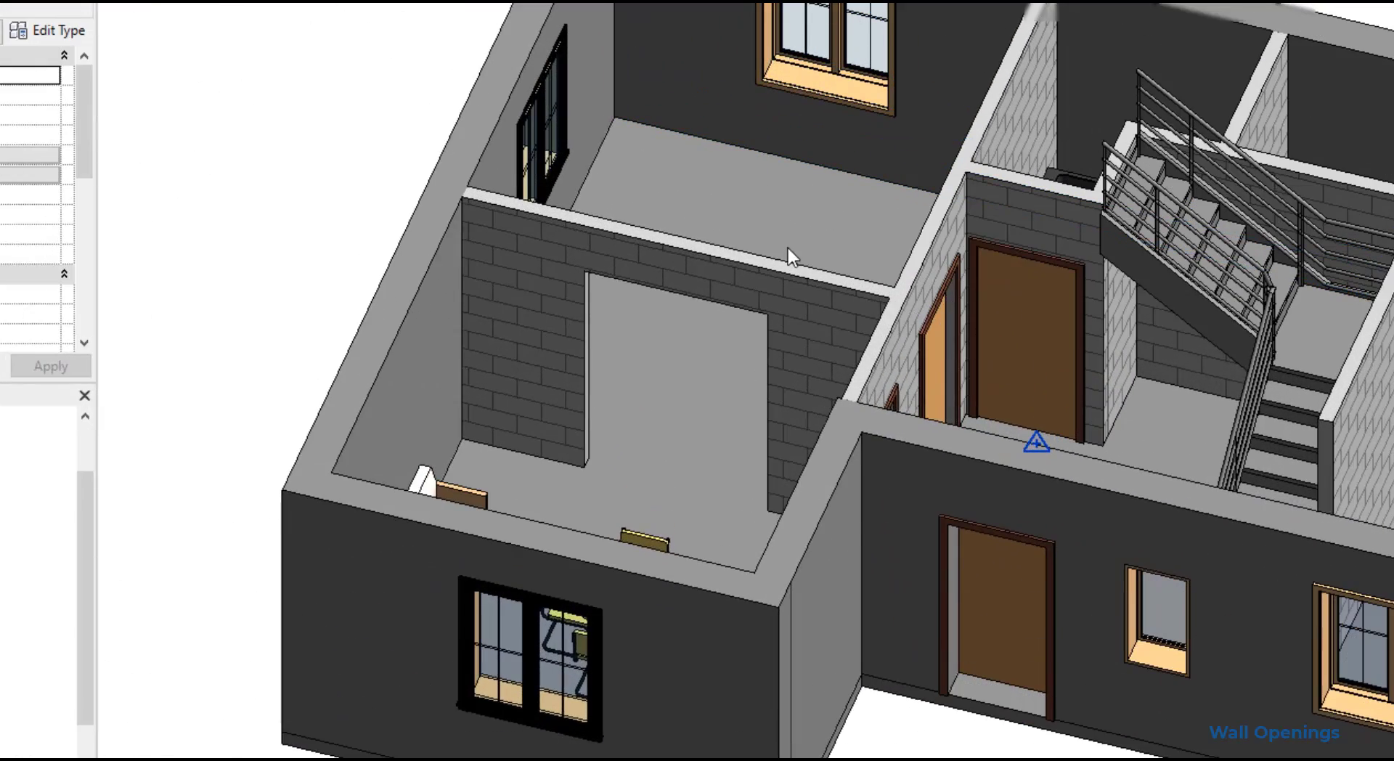
# - Select the interior brick wall in the 3D view
pyautogui.click(794, 278)
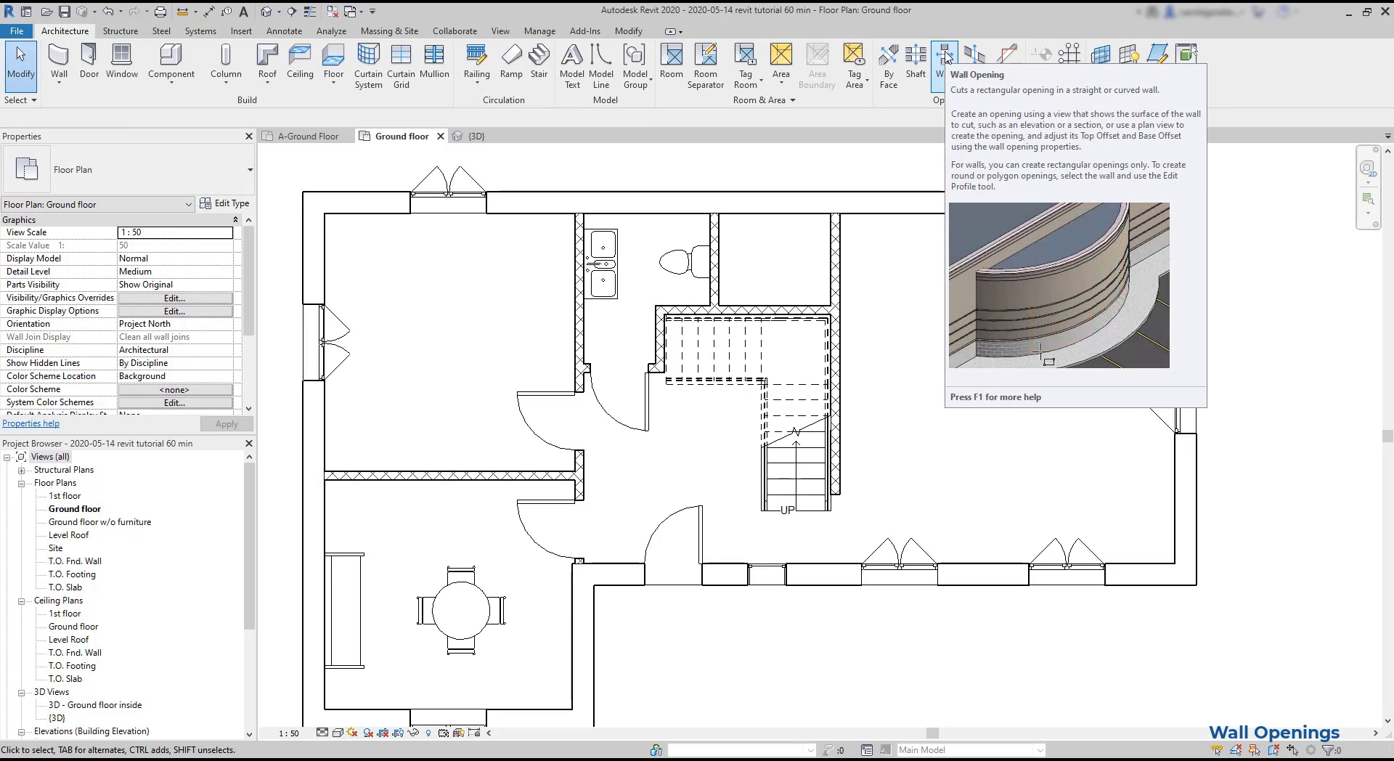
# - Cut a rectangular Wall Opening in the dividing wall by picking two diagonal corners
pyautogui.click(945, 58)
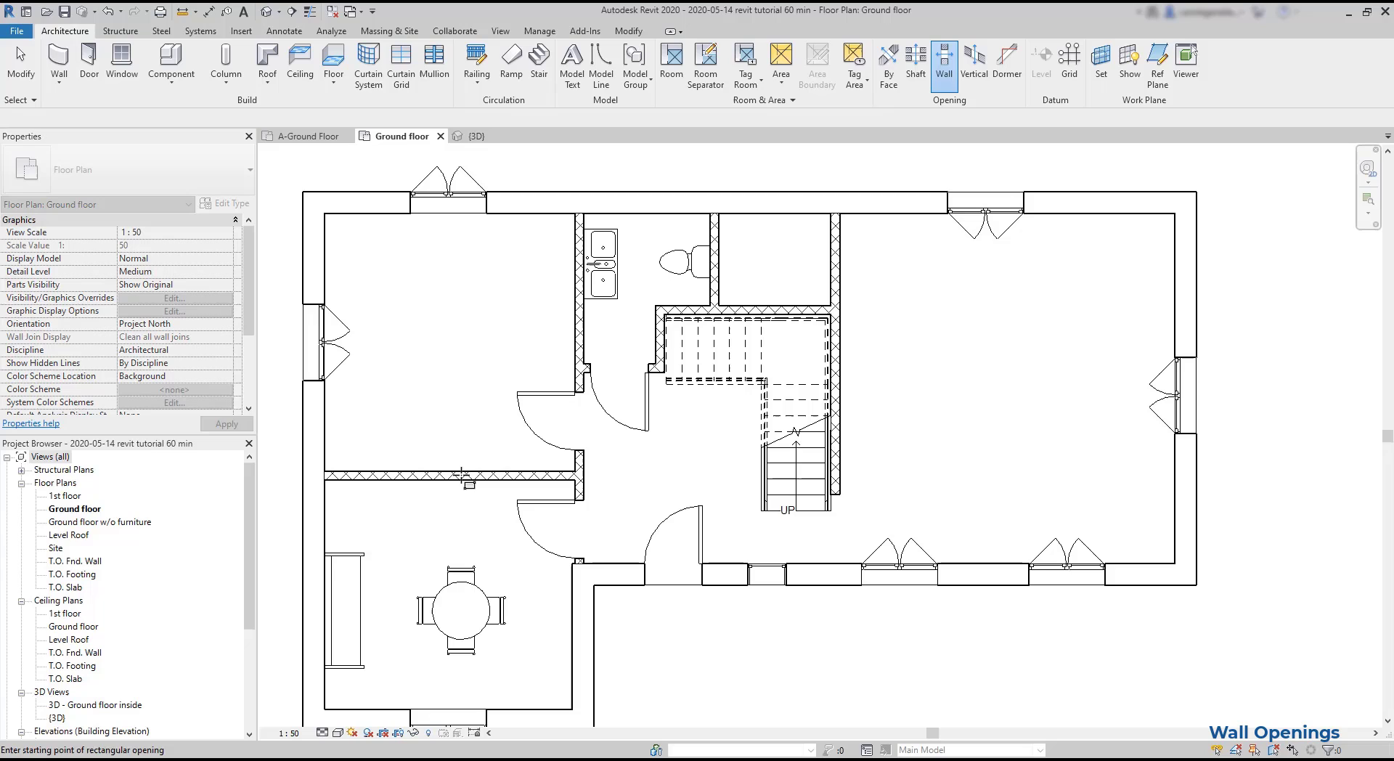
pyautogui.scroll(2, 411, 496)
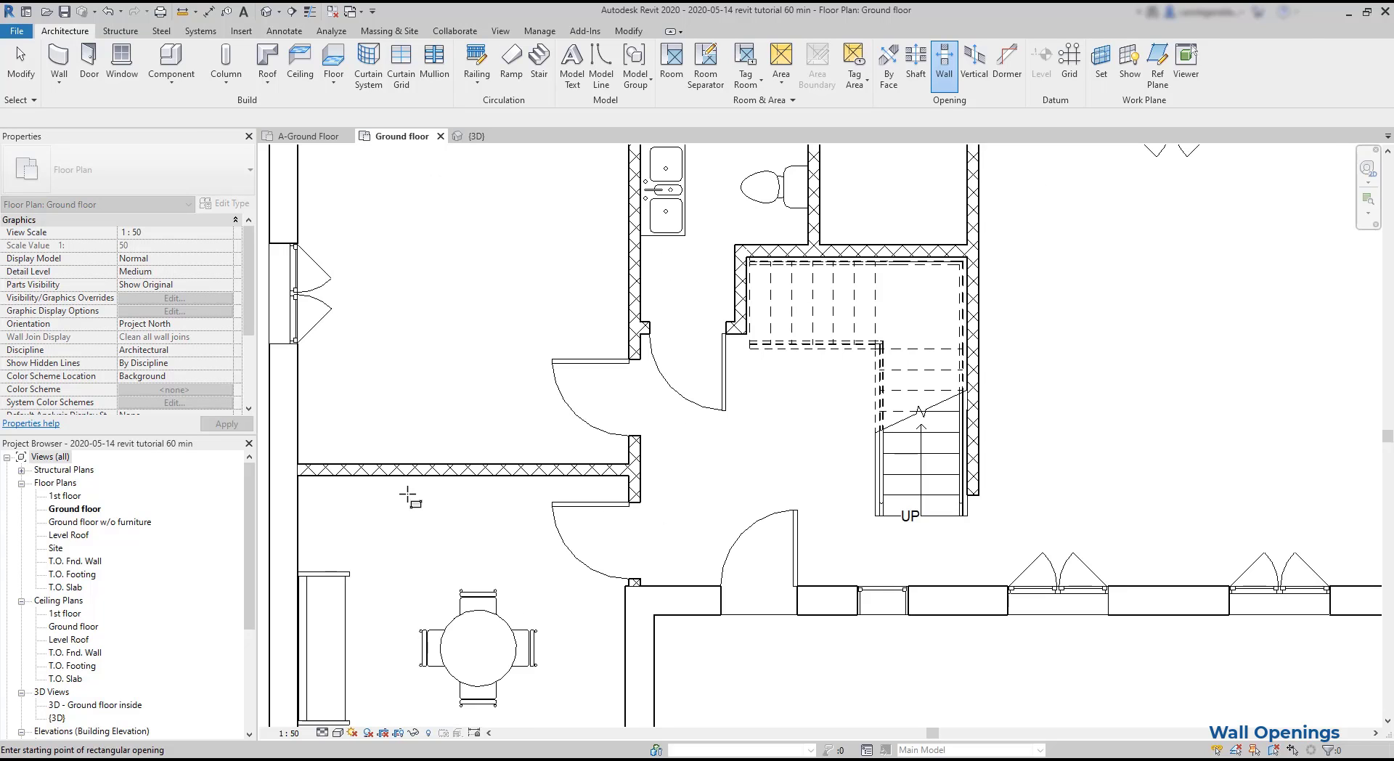
pyautogui.click(382, 468)
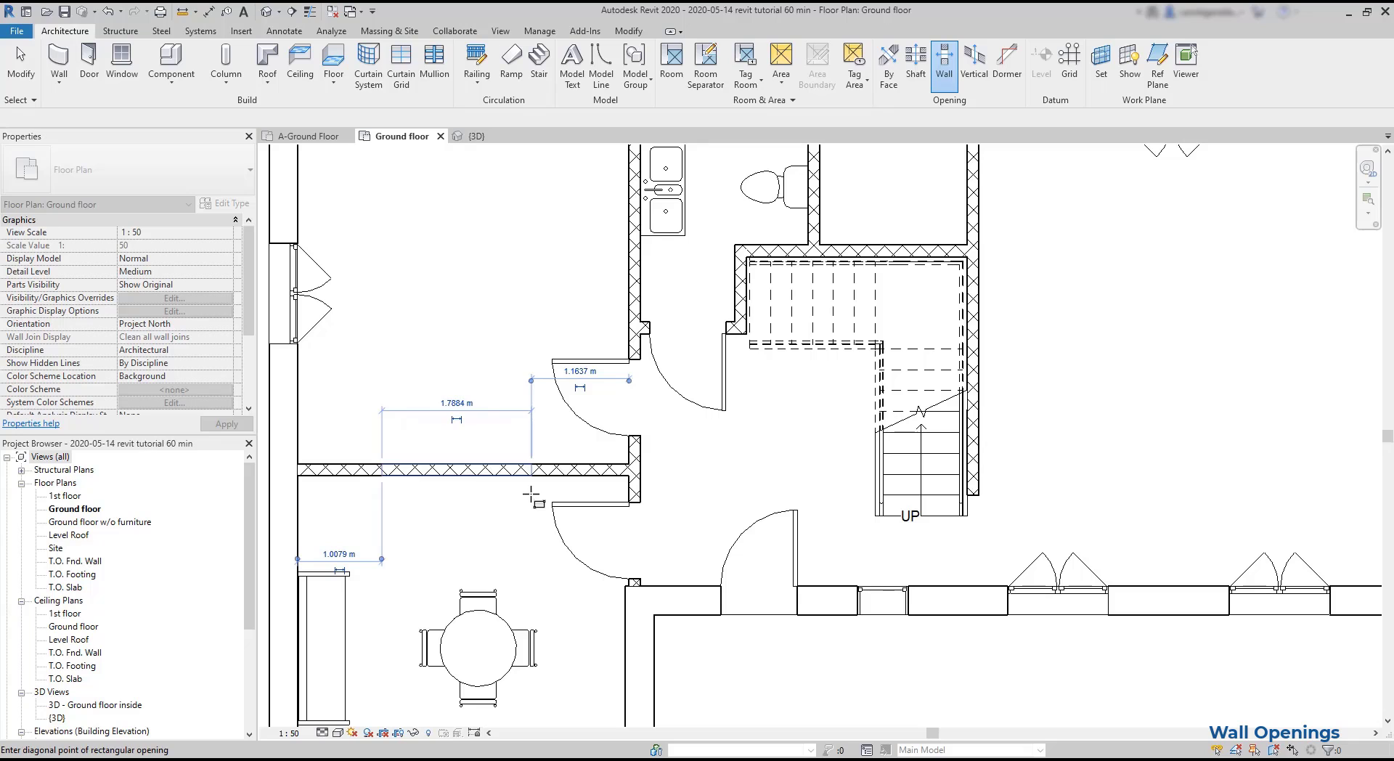
pyautogui.click(530, 497)
pyautogui.scroll(-2, 530, 496)
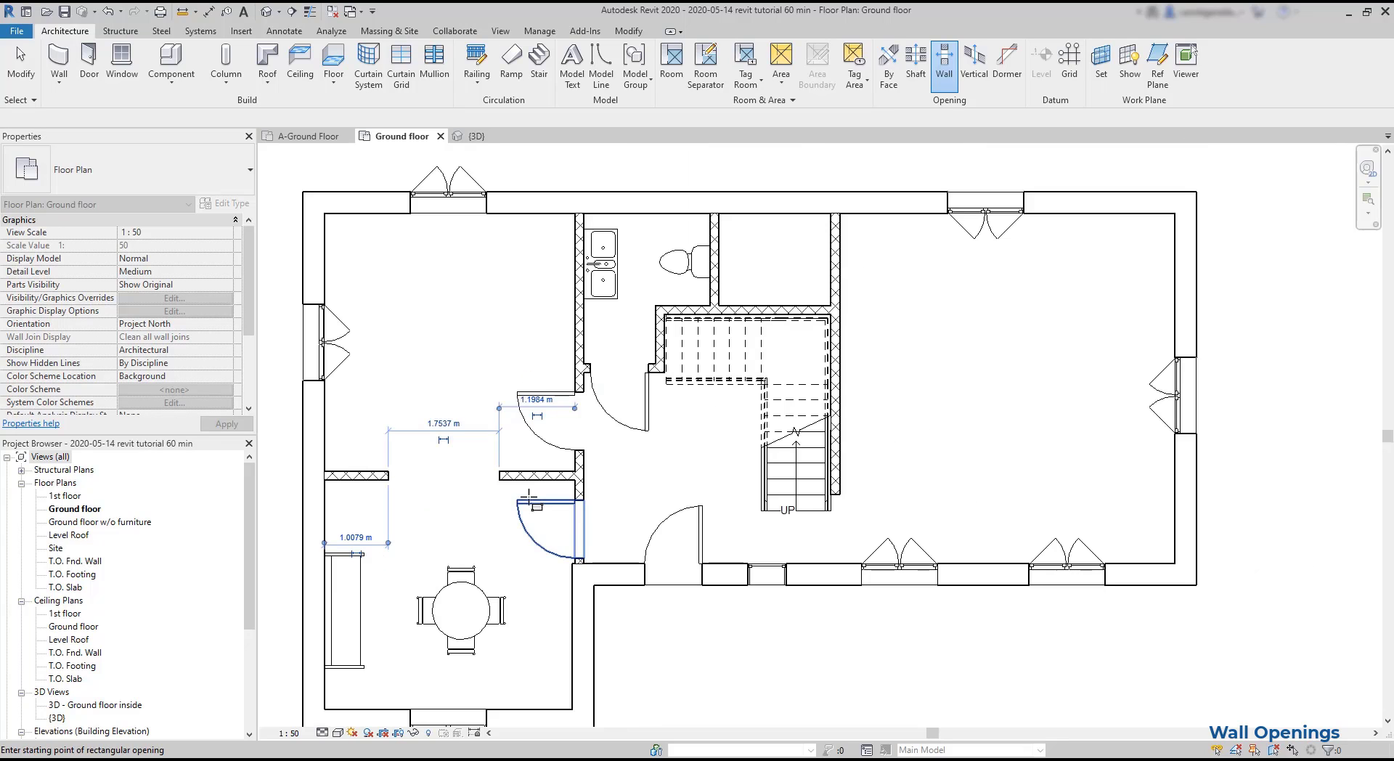
pyautogui.scroll(2, 390, 513)
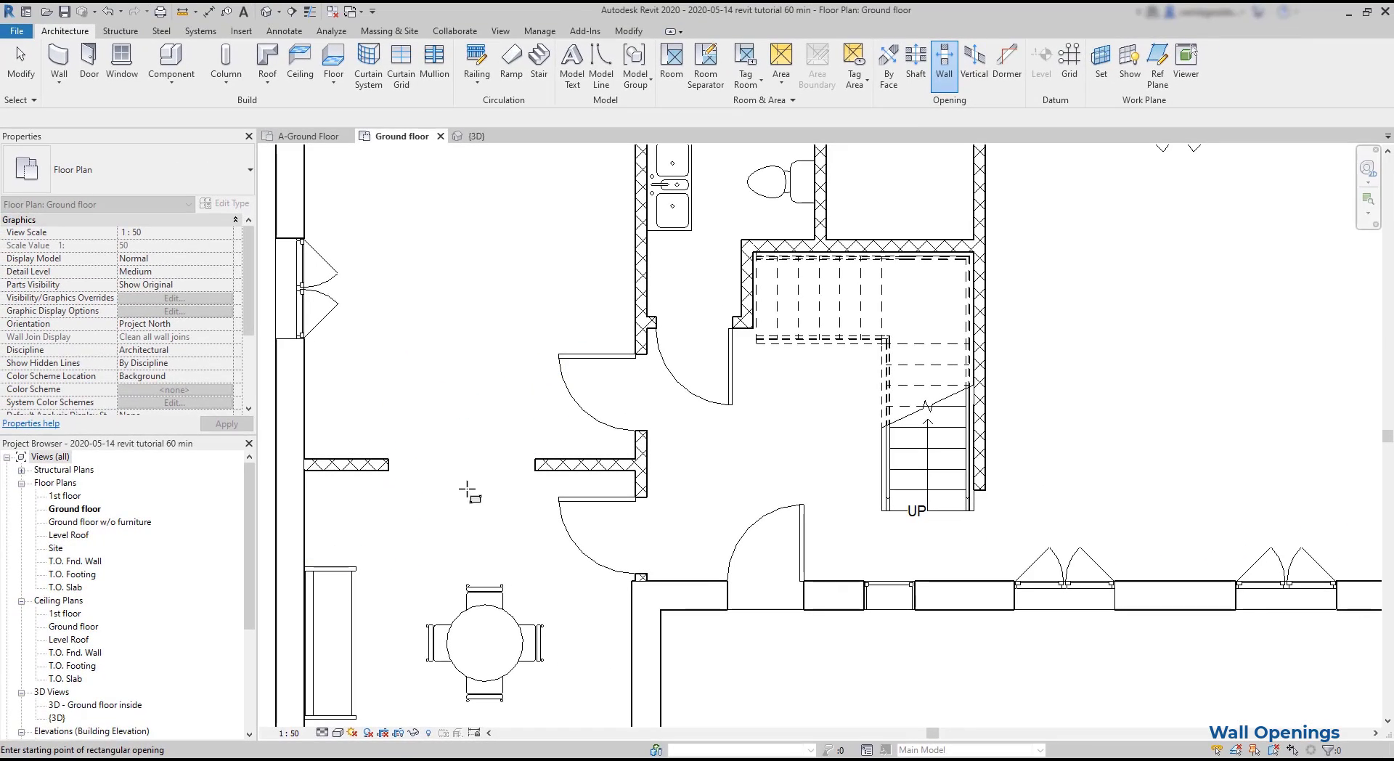
# - Finish the new wall opening, select it, and set its width to 1.5 m
pyautogui.click(389, 465)
pyautogui.click(535, 466)
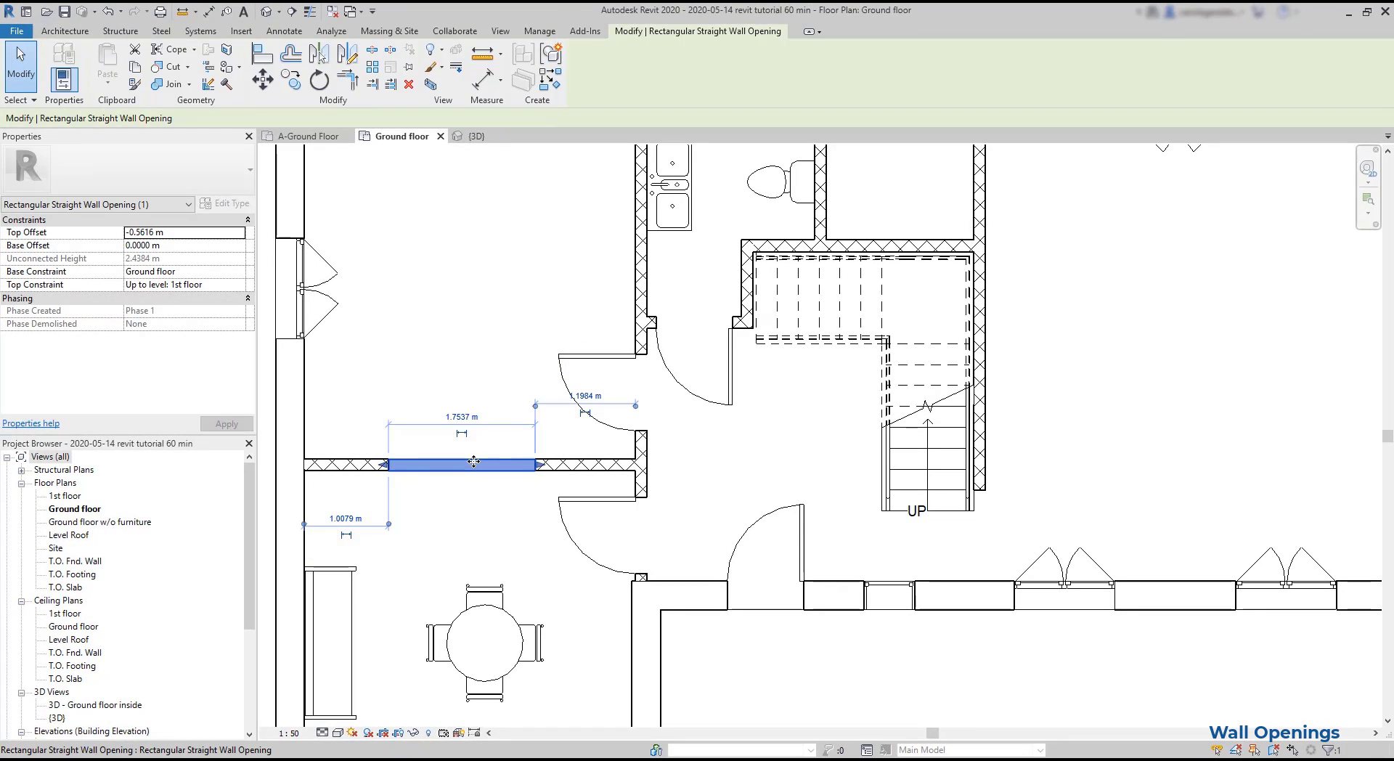
pyautogui.click(462, 416)
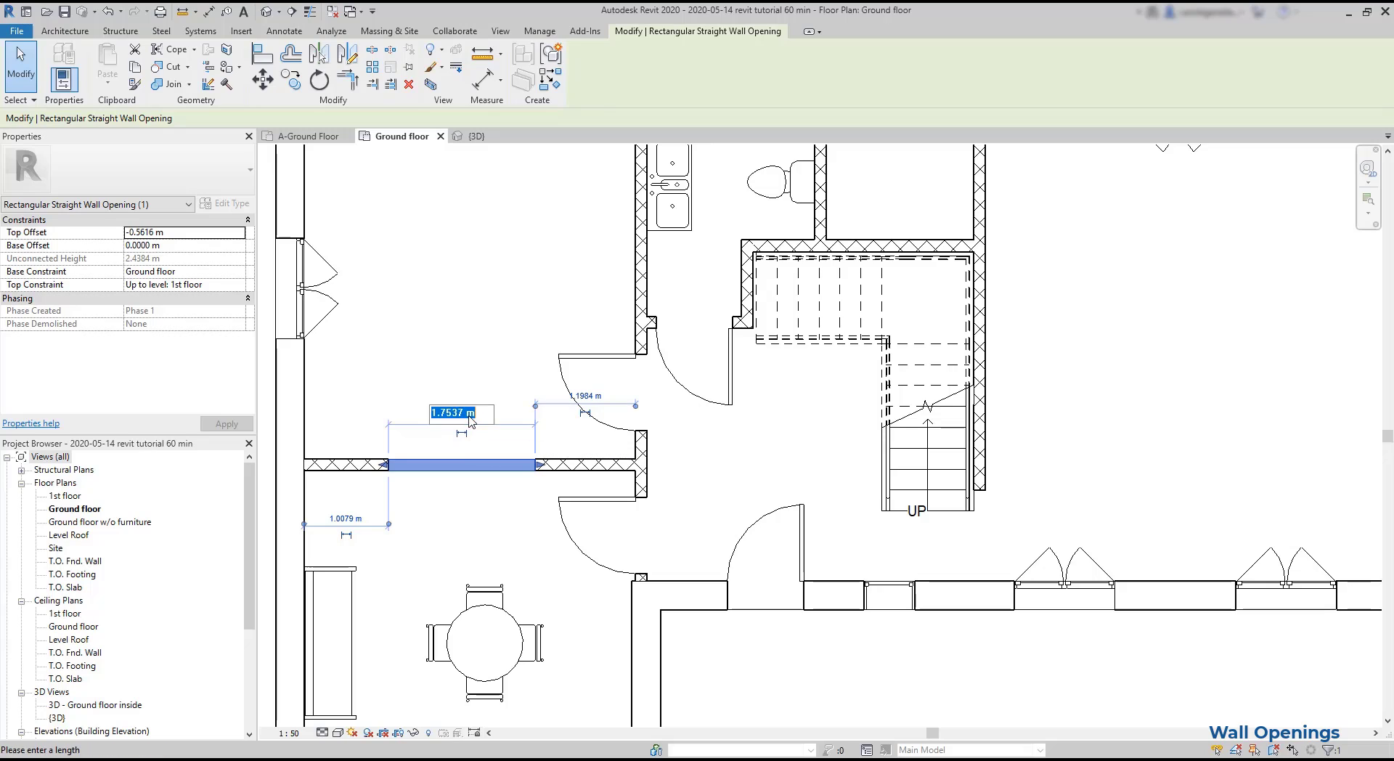
pyautogui.write('1.5')
pyautogui.press('Return')
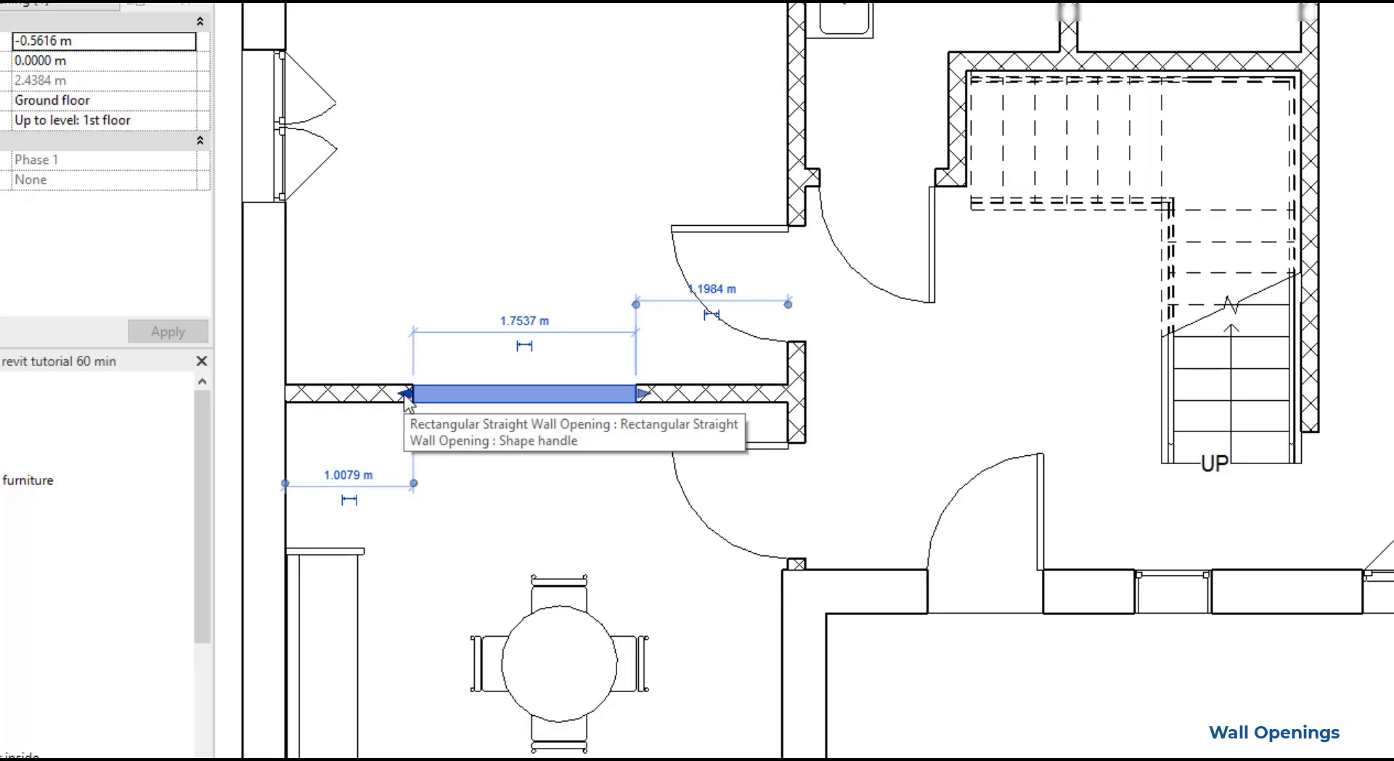
# - Stretch the opening's ends, re-enter 1.5 m to centre it, then change the width to 1.7 m
pyautogui.moveTo(404, 397); pyautogui.dragTo(399, 397)
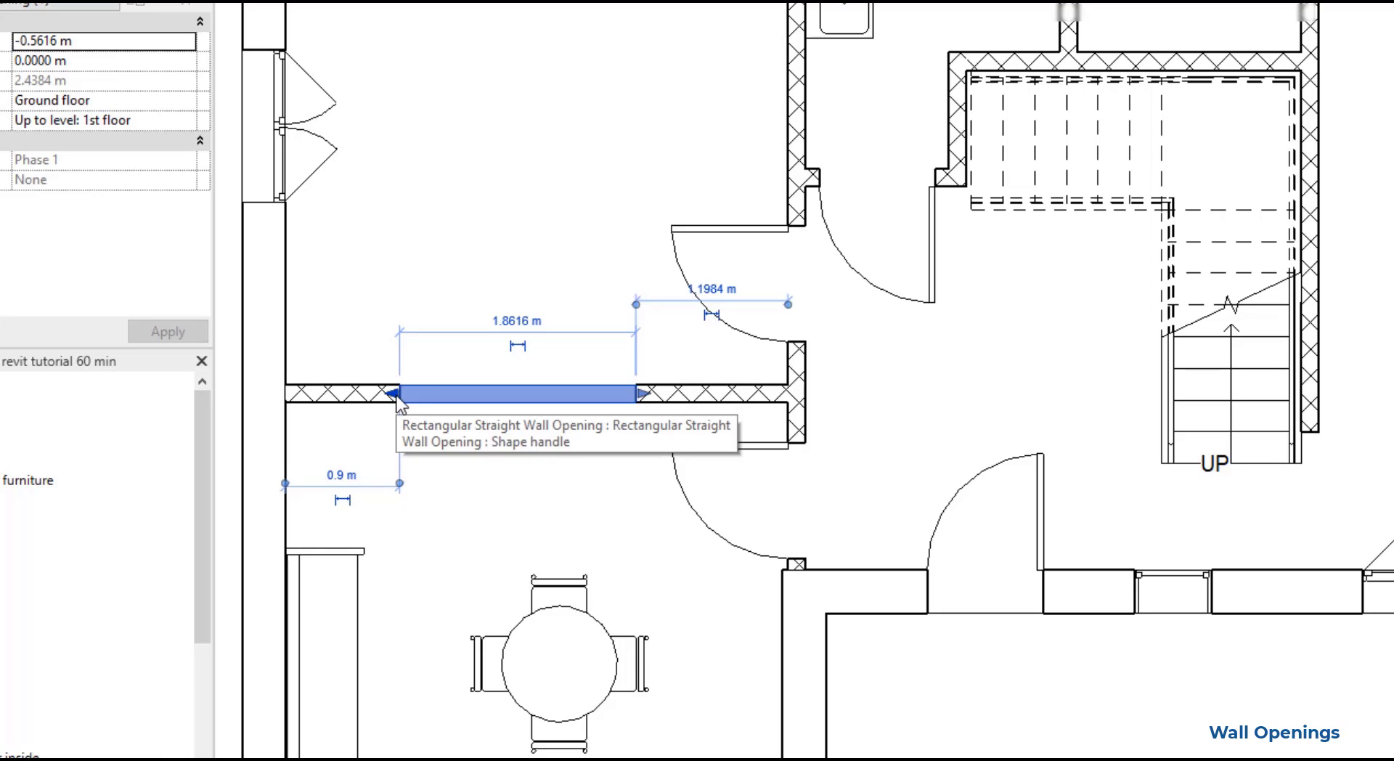
pyautogui.moveTo(642, 394); pyautogui.dragTo(673, 396)
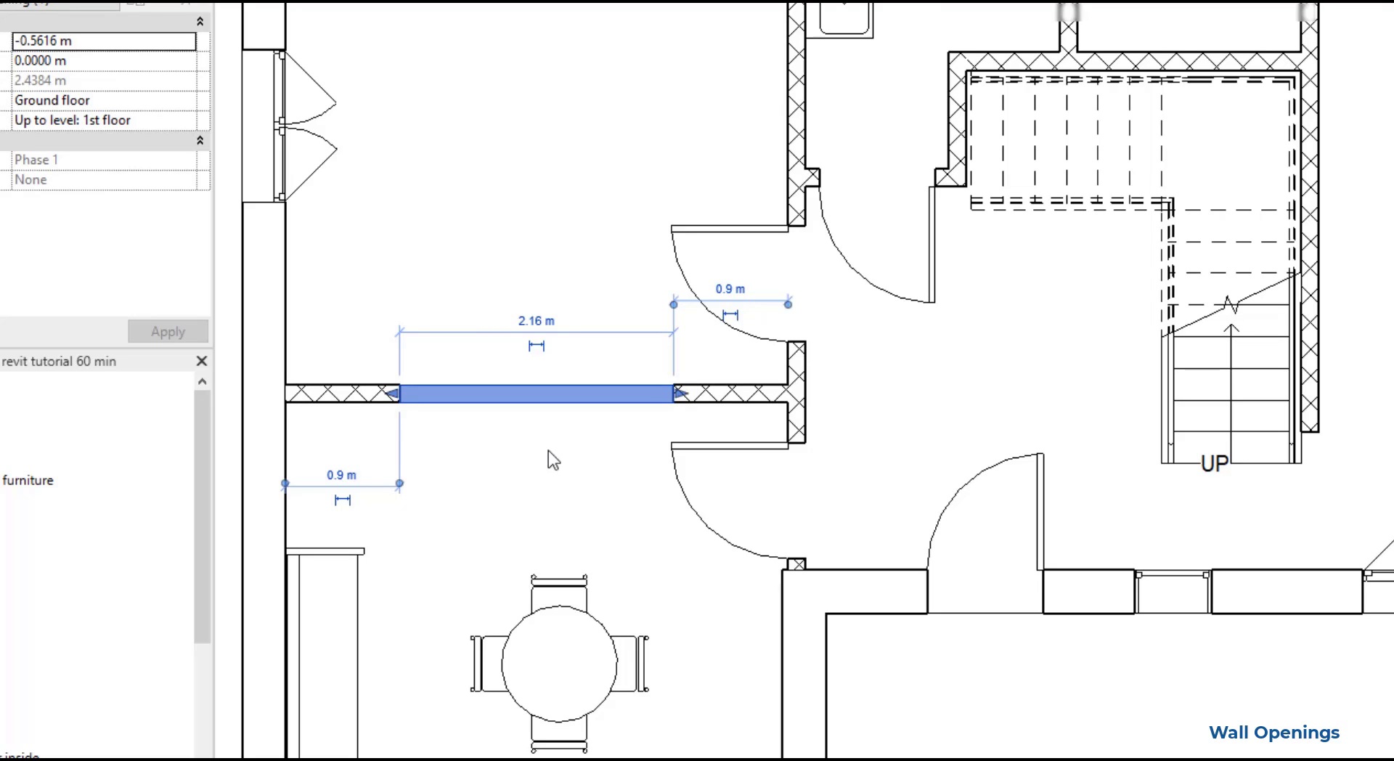
pyautogui.click(535, 321)
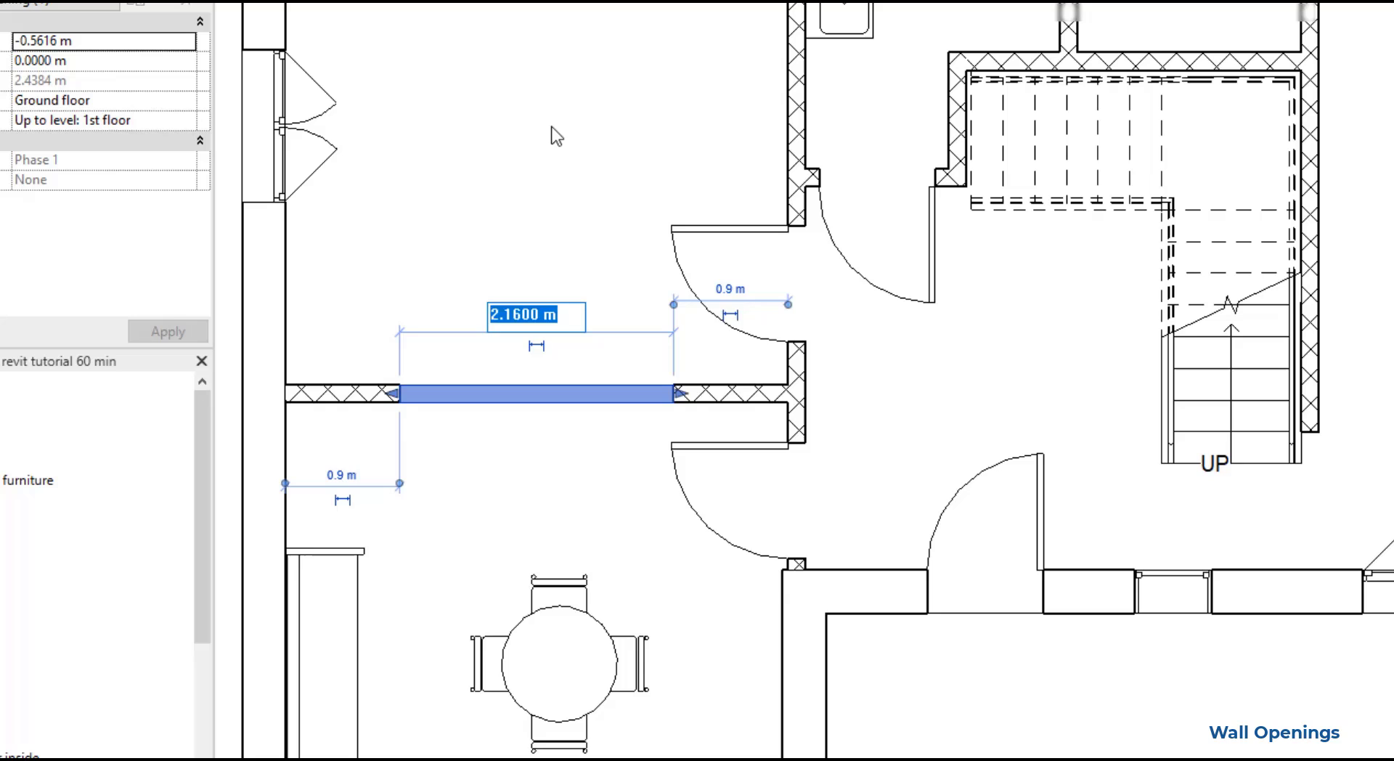
pyautogui.write('1.5')
pyautogui.press('Return')
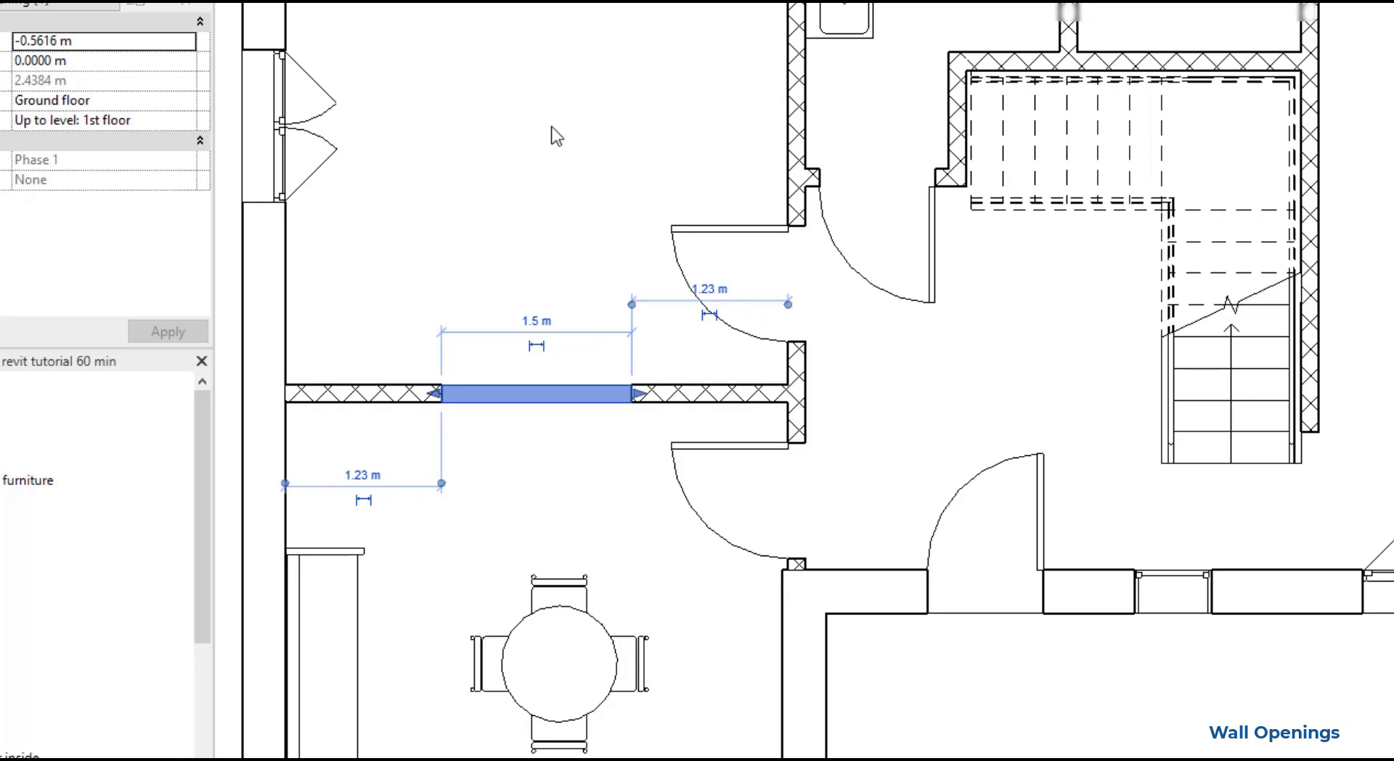
pyautogui.click(536, 322)
pyautogui.write('1')
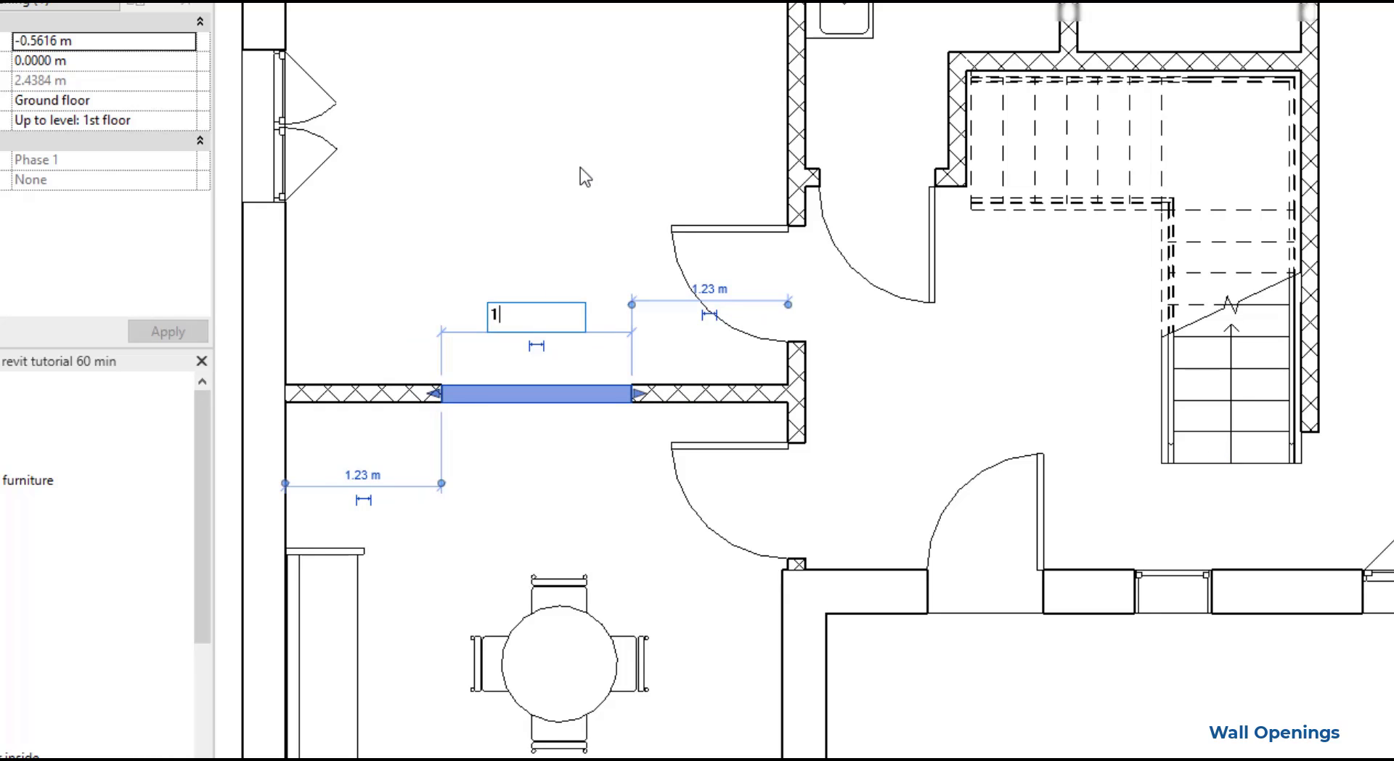
pyautogui.write('.7')
pyautogui.press('Return')
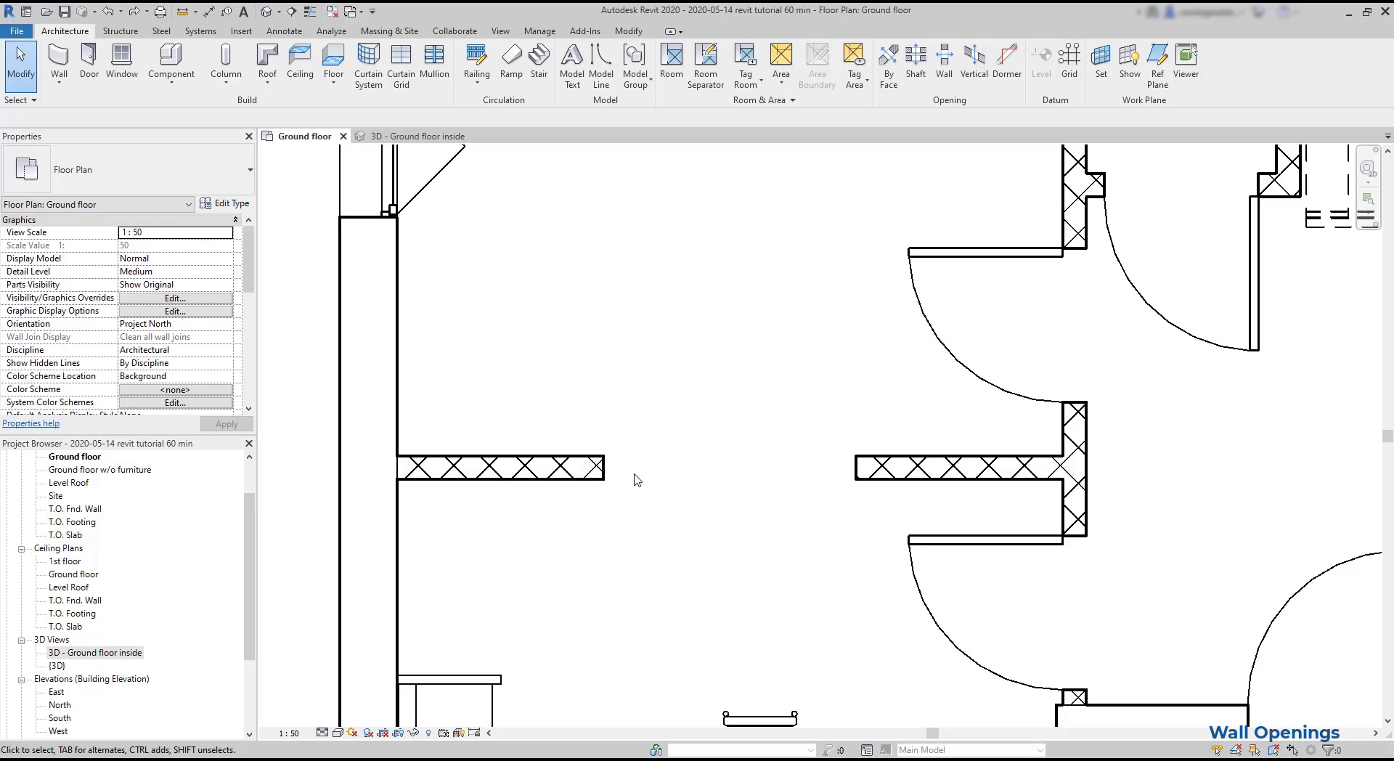
# - Show the opening in 3D - Ground floor inside and set its Top Constraint to Unconnected
pyautogui.click(636, 478)
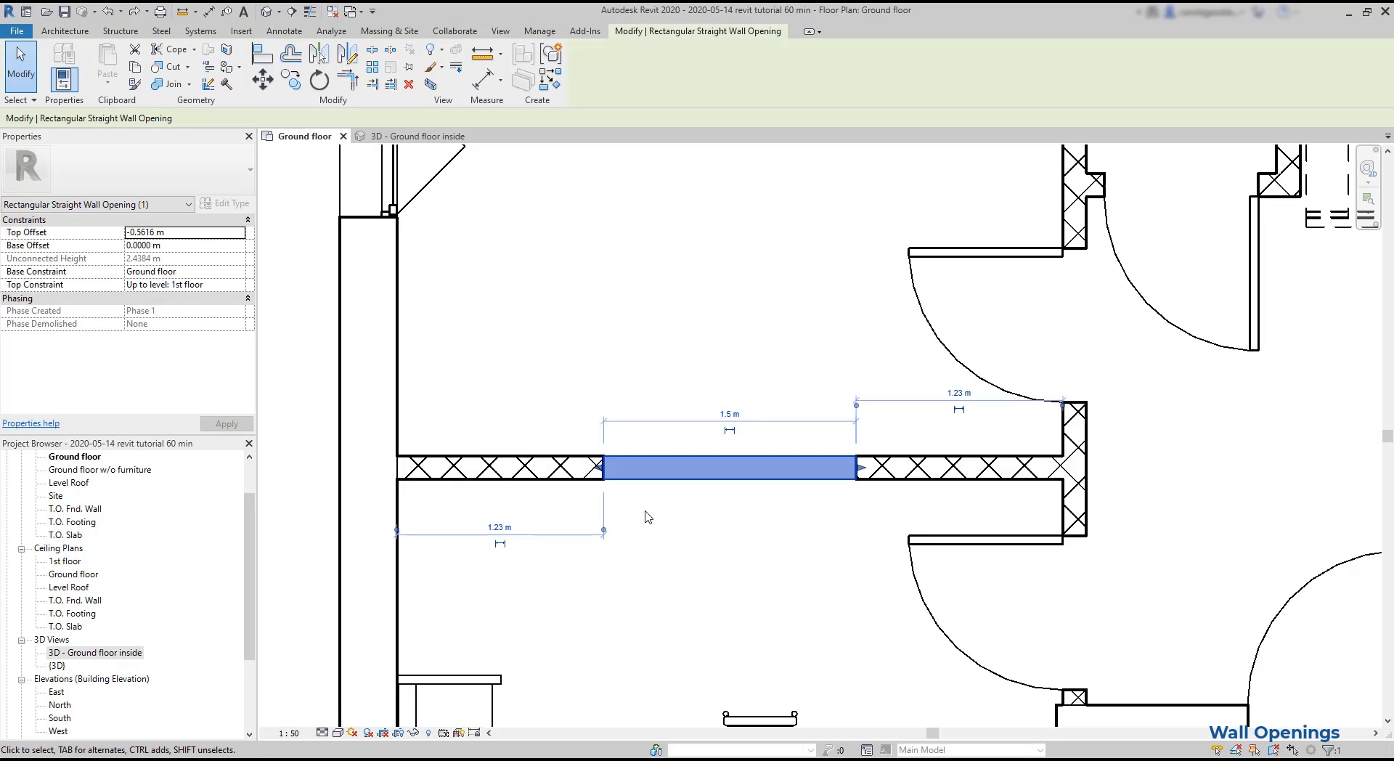
pyautogui.click(421, 137)
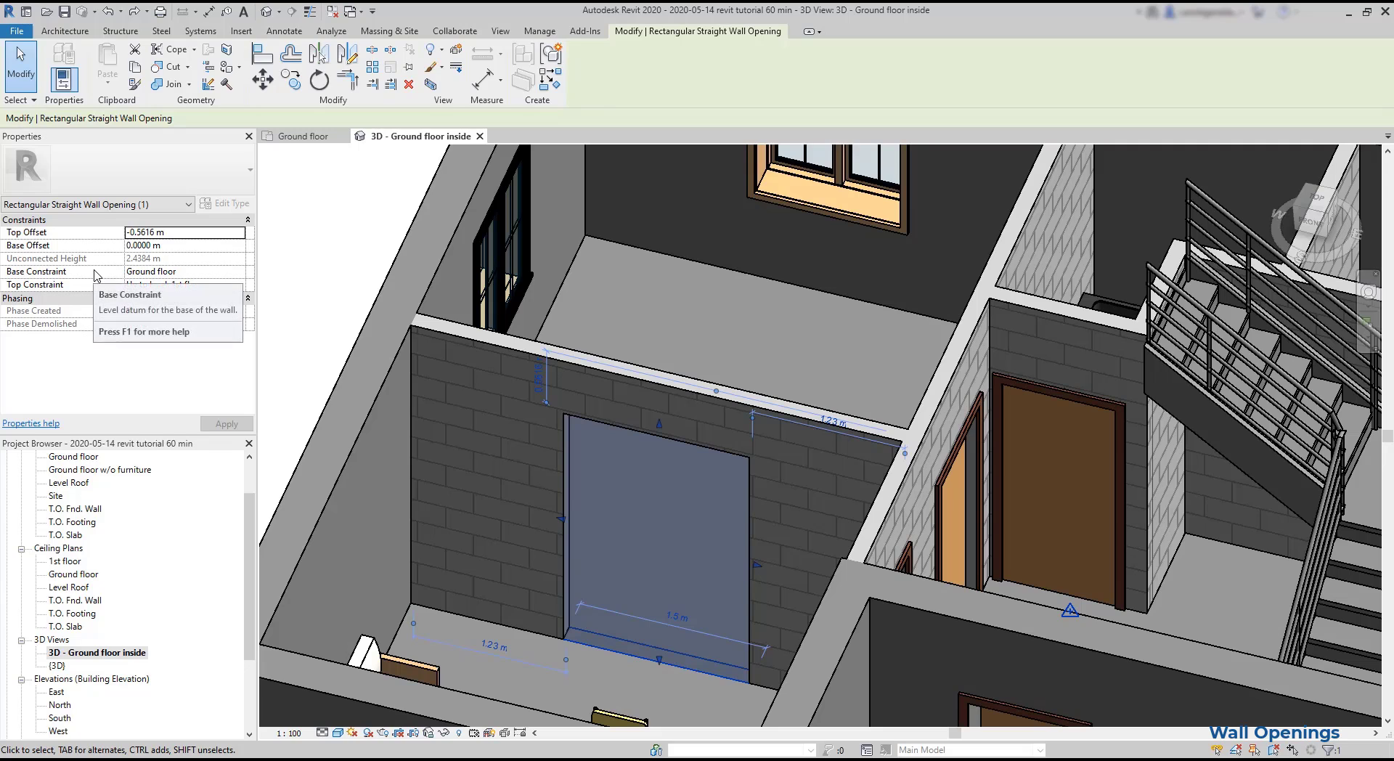
pyautogui.click(133, 282)
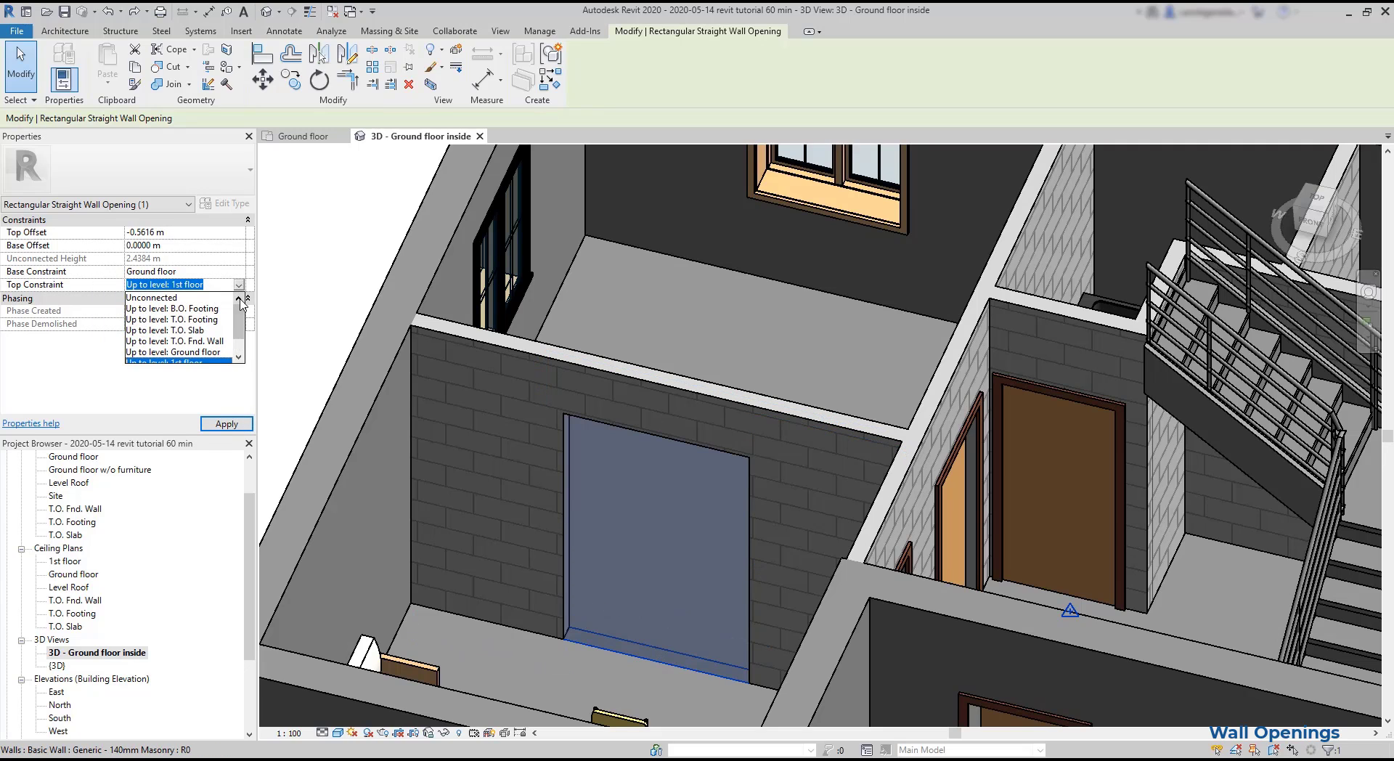
pyautogui.click(197, 296)
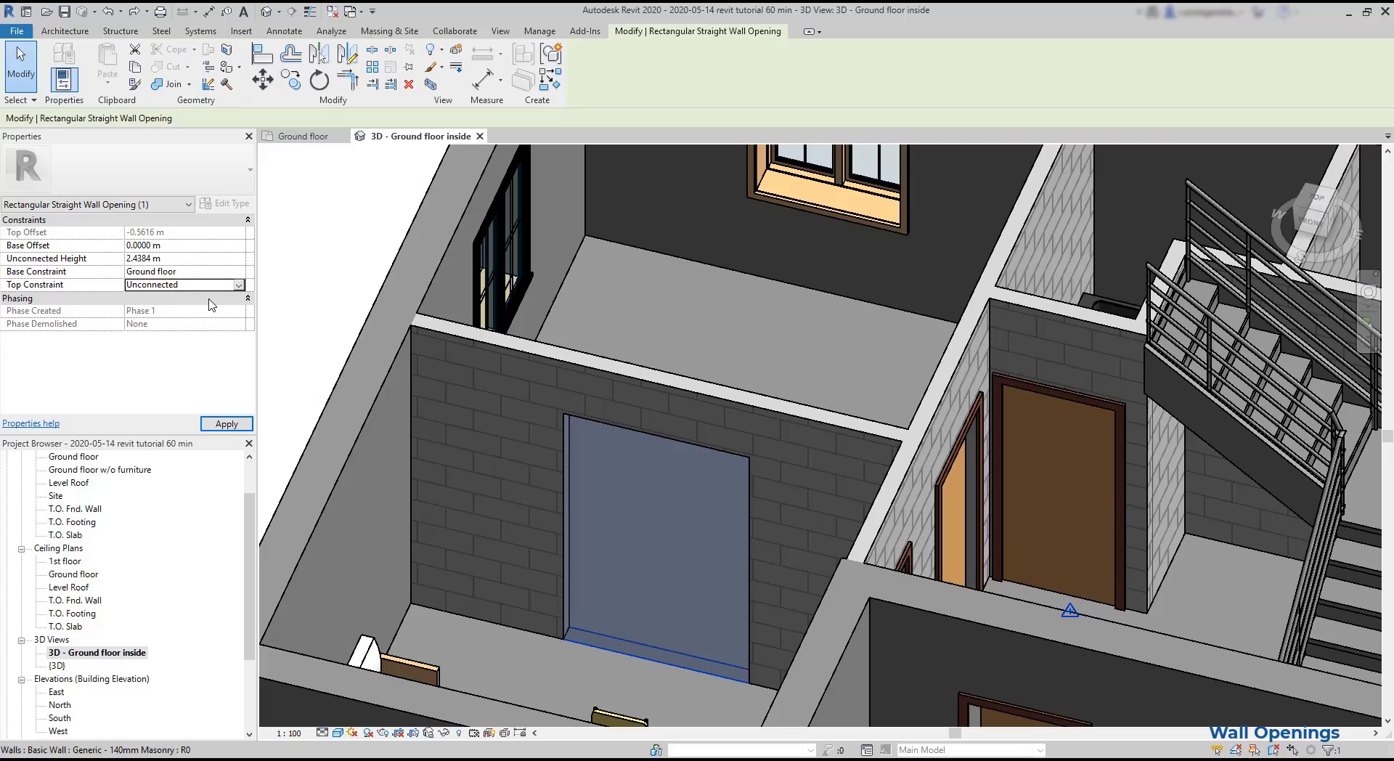
pyautogui.click(163, 260)
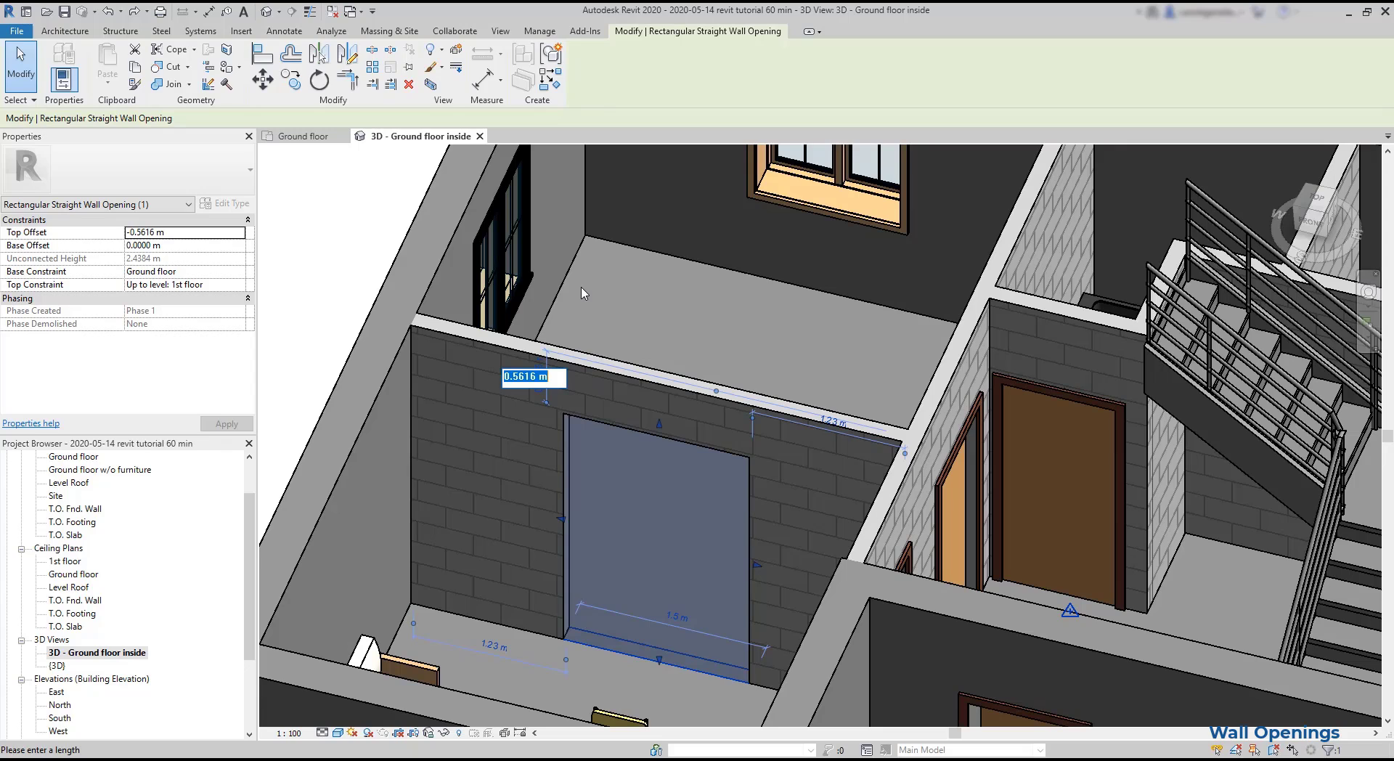
pyautogui.write('0.3')
pyautogui.press('BackSpace')
pyautogui.write('6')
pyautogui.press('Return')
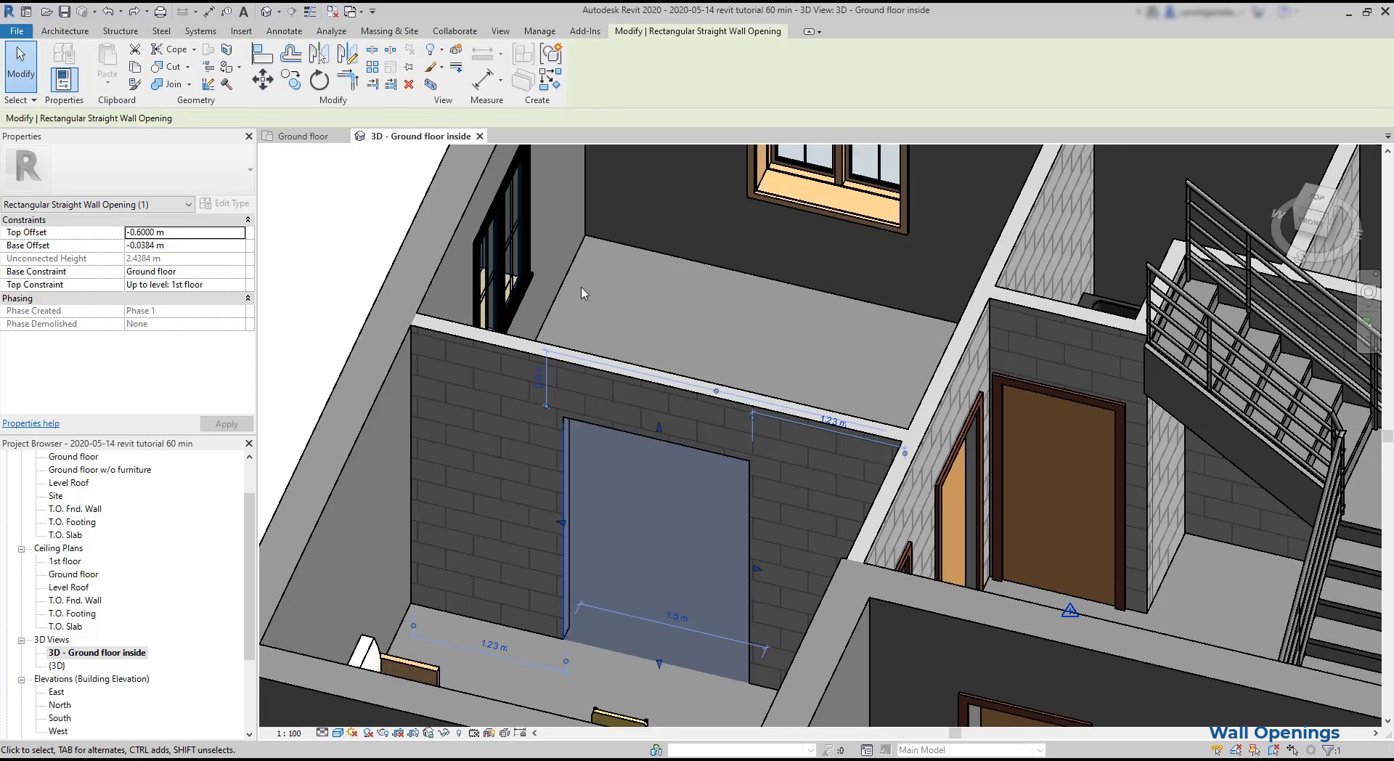
pyautogui.press('Tab')
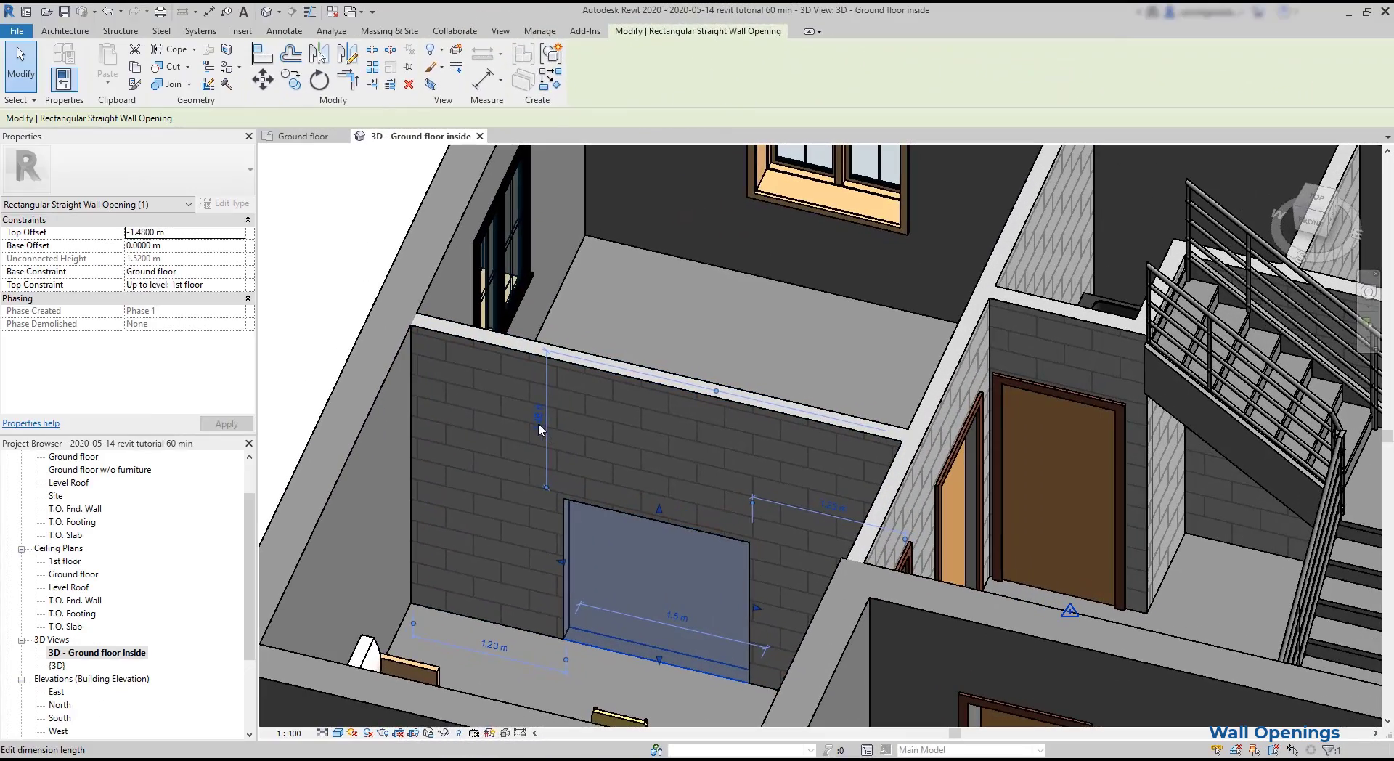
pyautogui.click(538, 422)
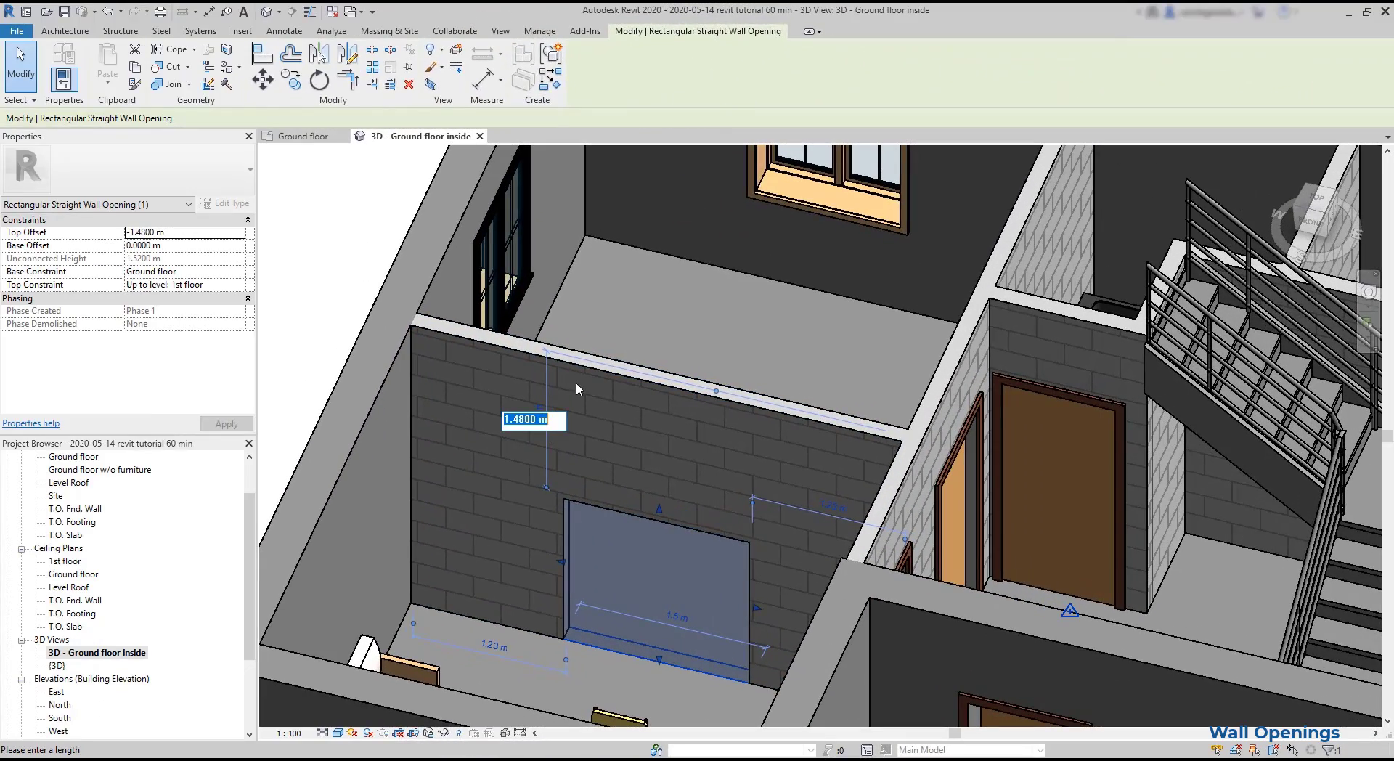
pyautogui.write('1.2')
pyautogui.press('Return')
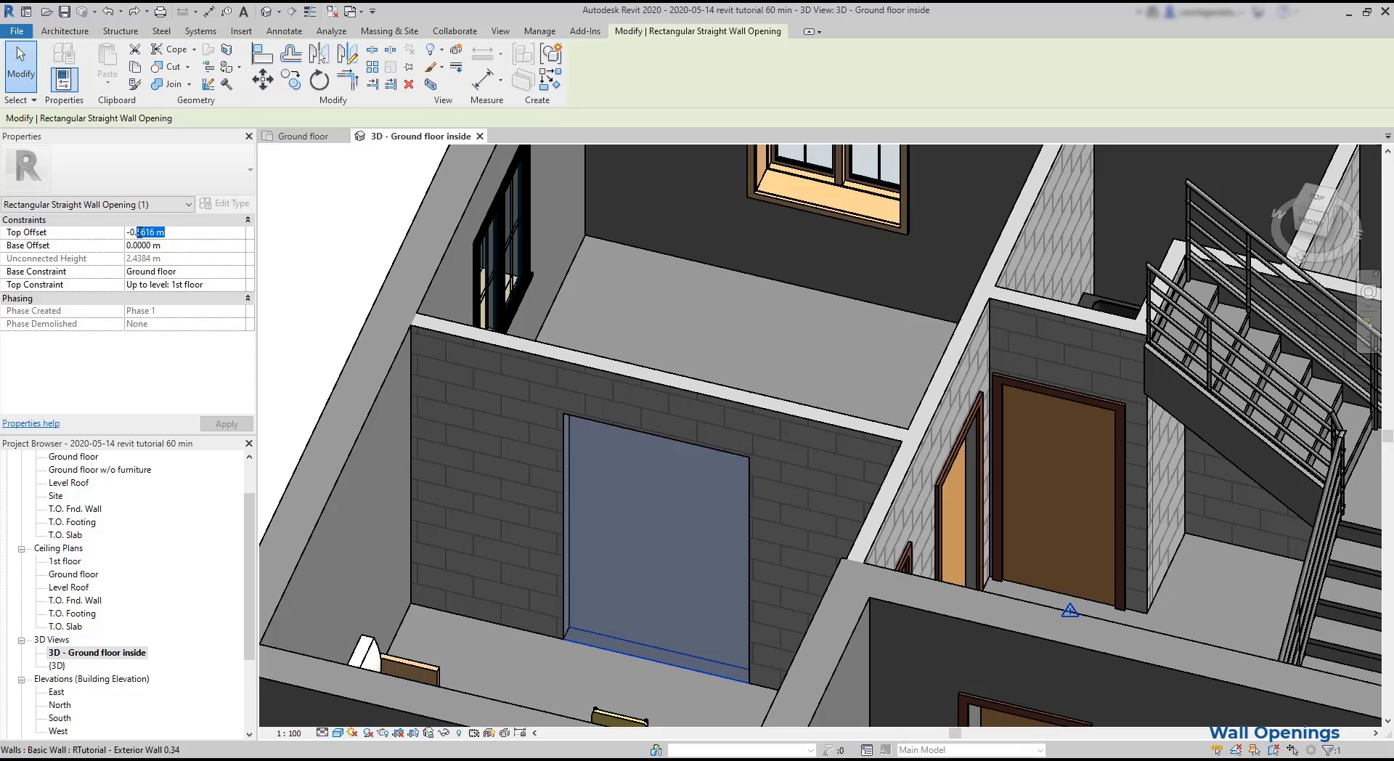
# - Give the opening a Top Offset of -0.5 m and apply it
pyautogui.write('5')
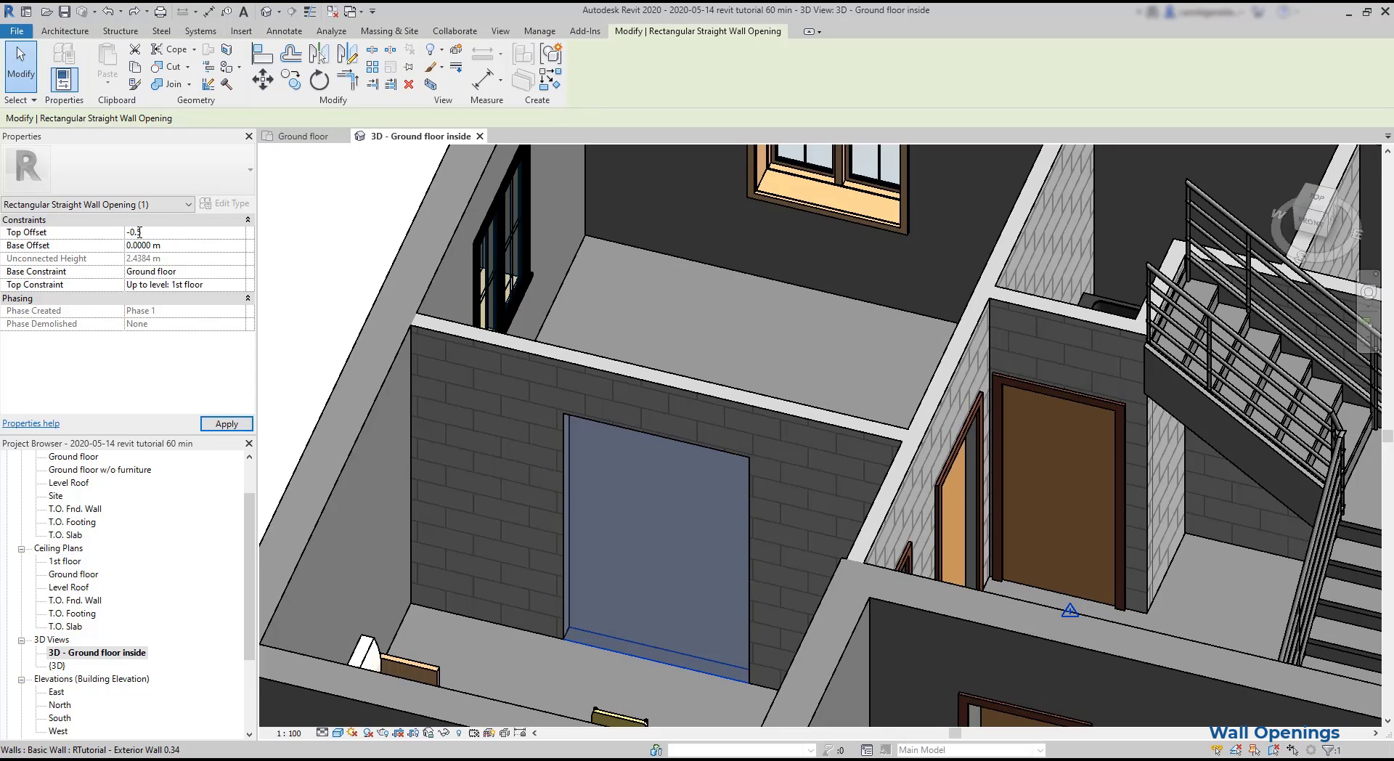
pyautogui.click(226, 428)
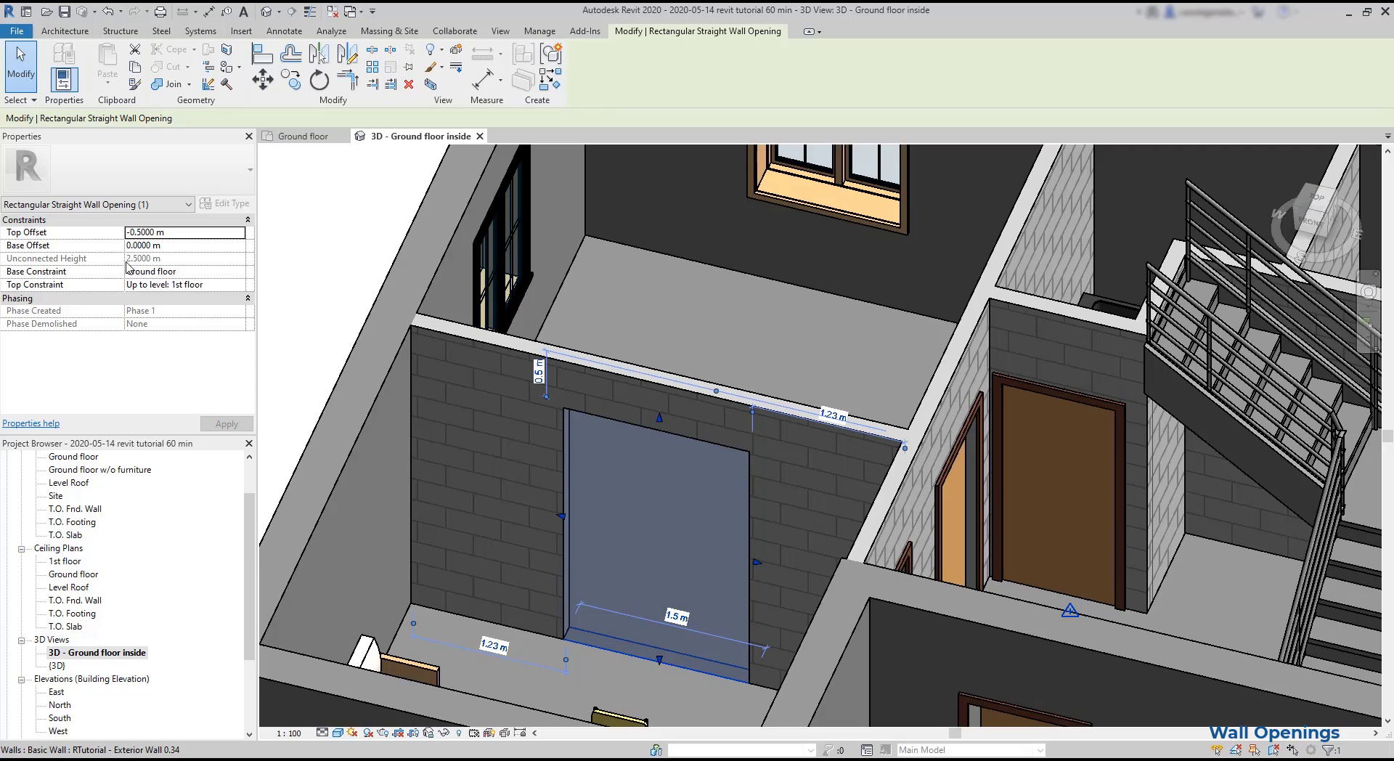